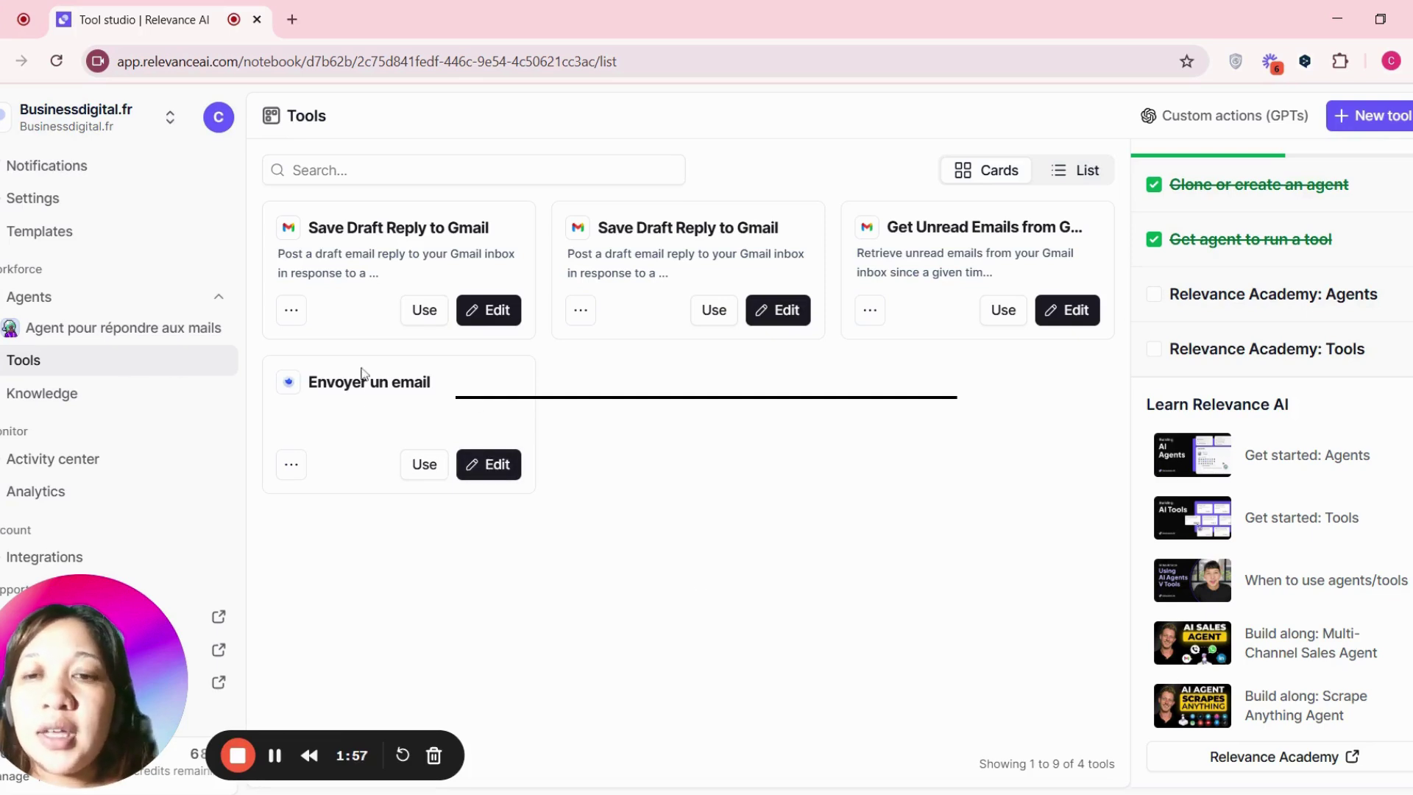
- Create a new tool from scratch and title it 'Envoyer un email 2'
{"action": "left_click", "coordinate": [1390, 129]}
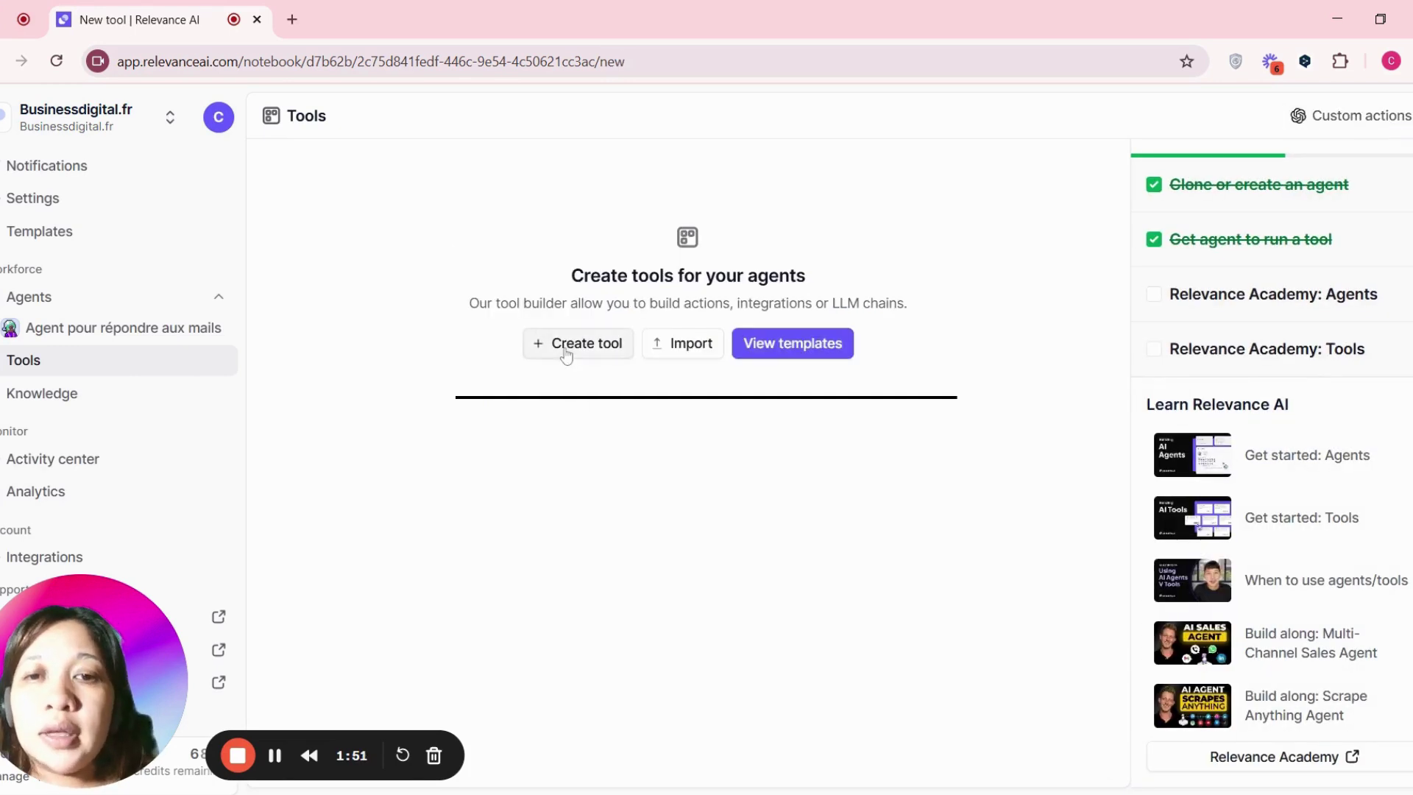
{"action": "left_click", "coordinate": [566, 356]}
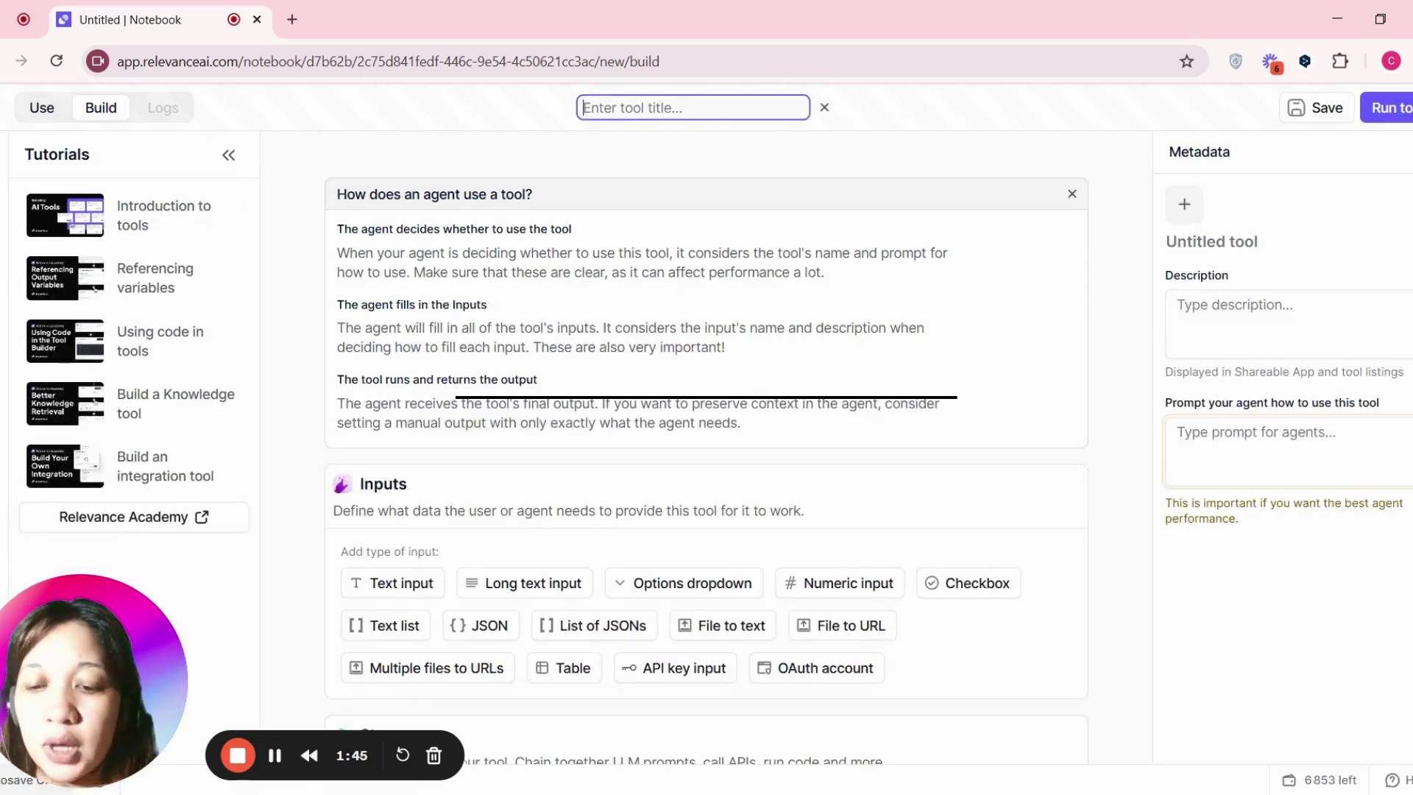
{"action": "type", "text": "N"}
{"action": "key", "text": "BackSpace"}
{"action": "type", "text": "En"}
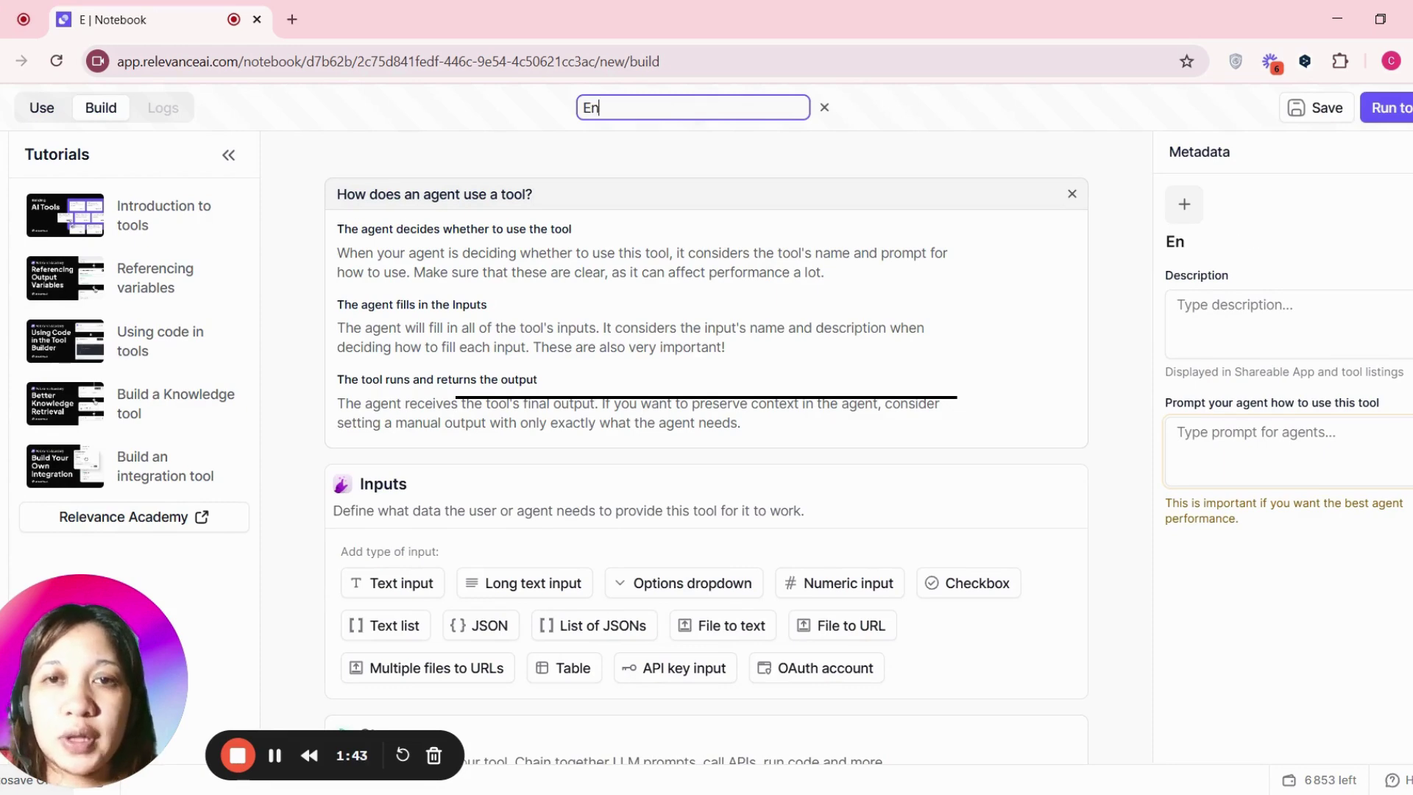
{"action": "type", "text": "voyer un"}
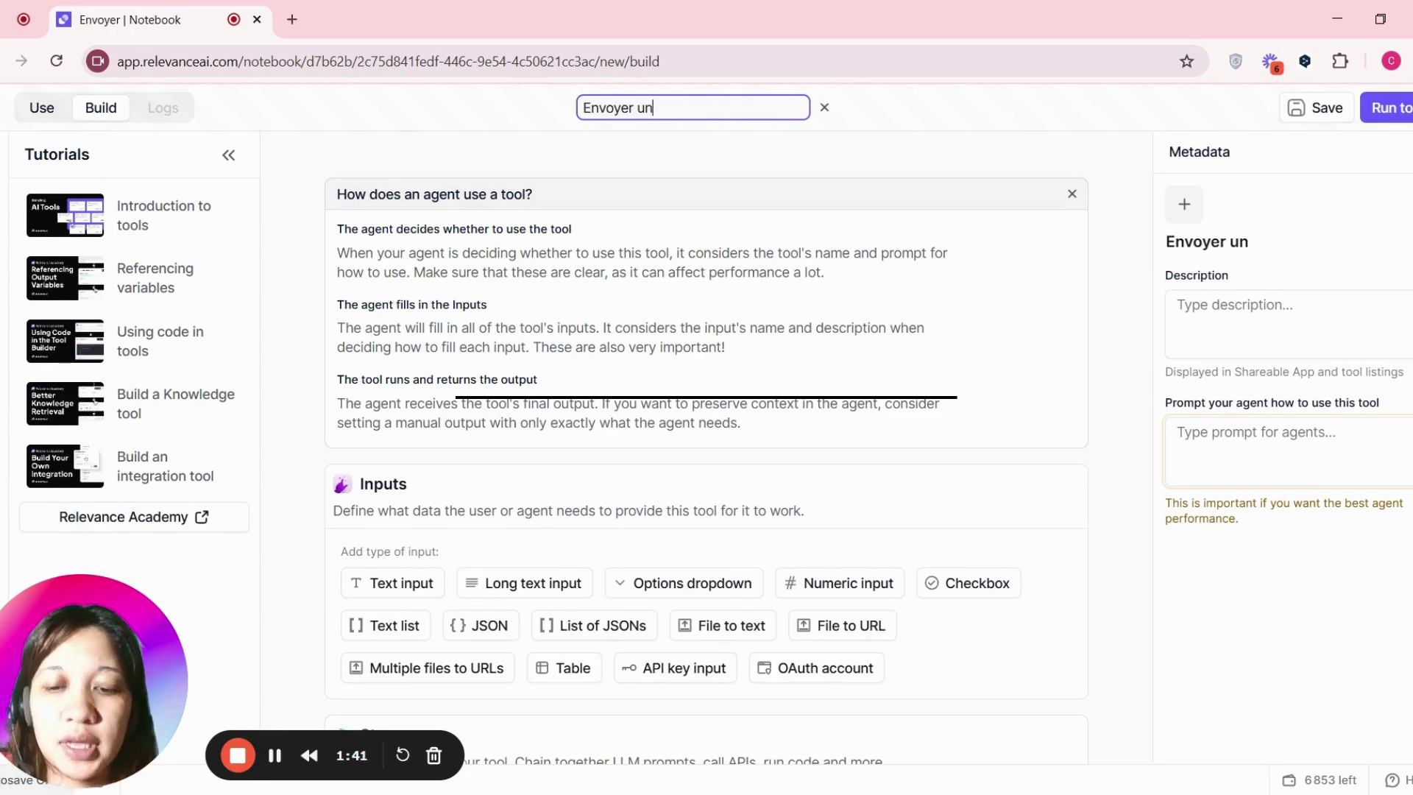
{"action": "type", "text": " email 2"}
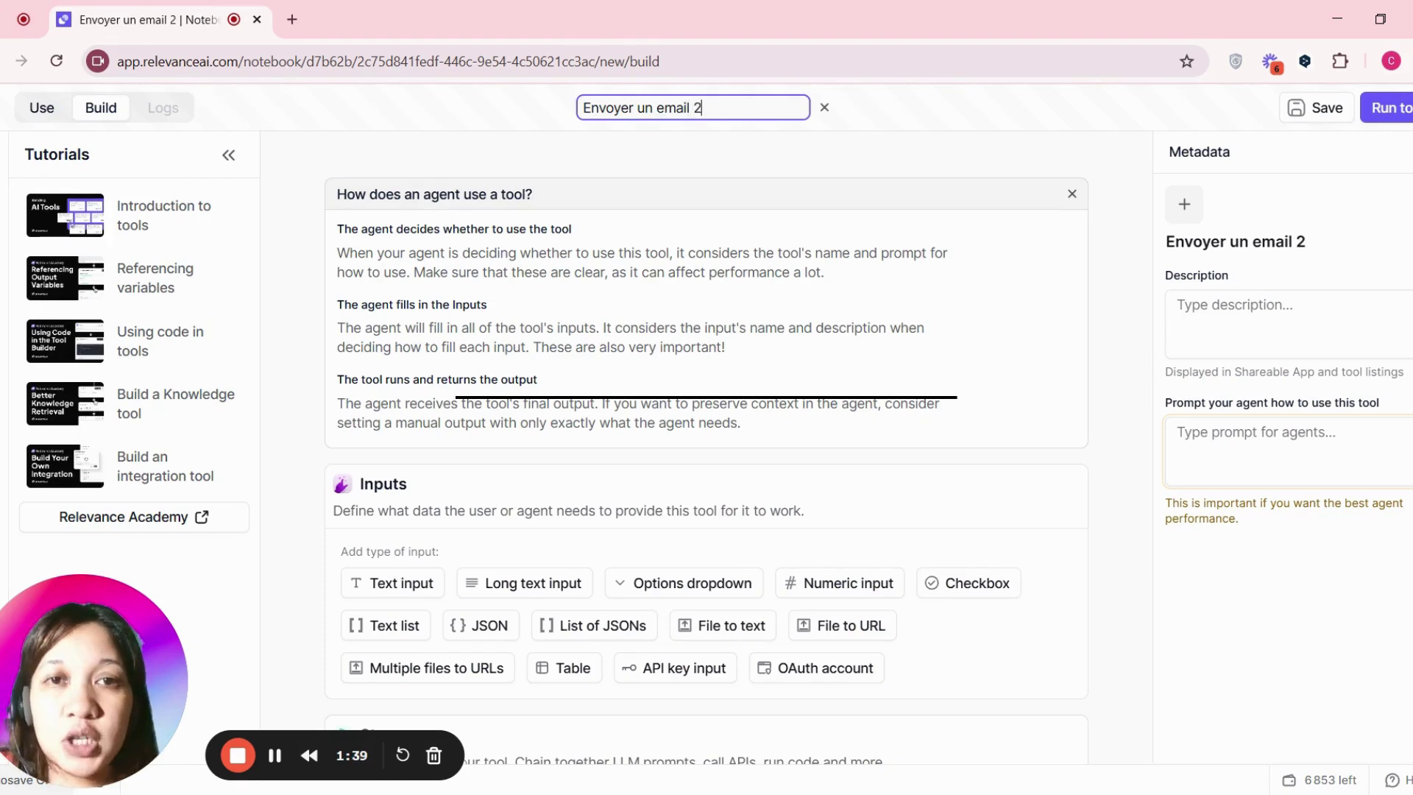
{"action": "left_click", "coordinate": [954, 139]}
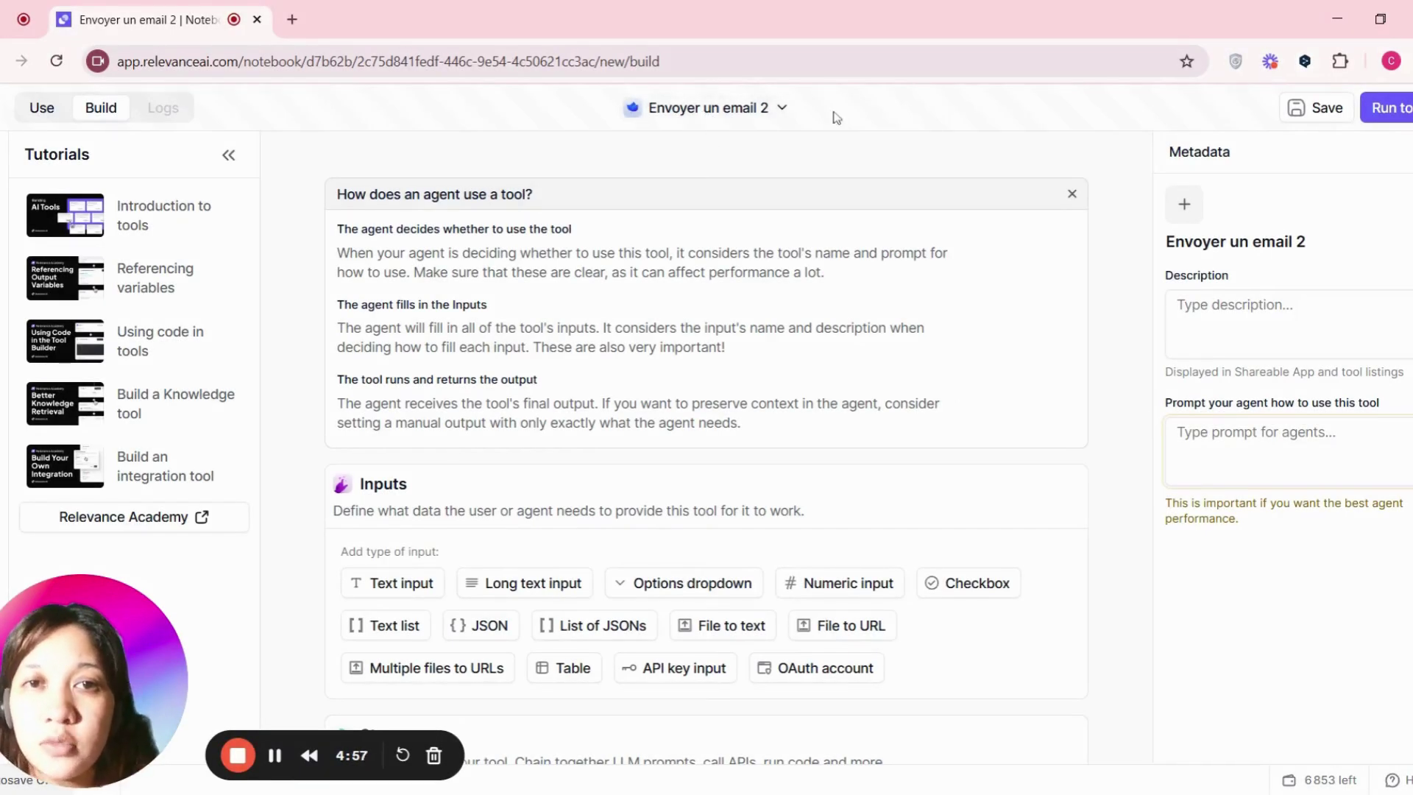
{"action": "scroll", "coordinate": [742, 401], "scroll_direction": "down", "scroll_amount": 2}
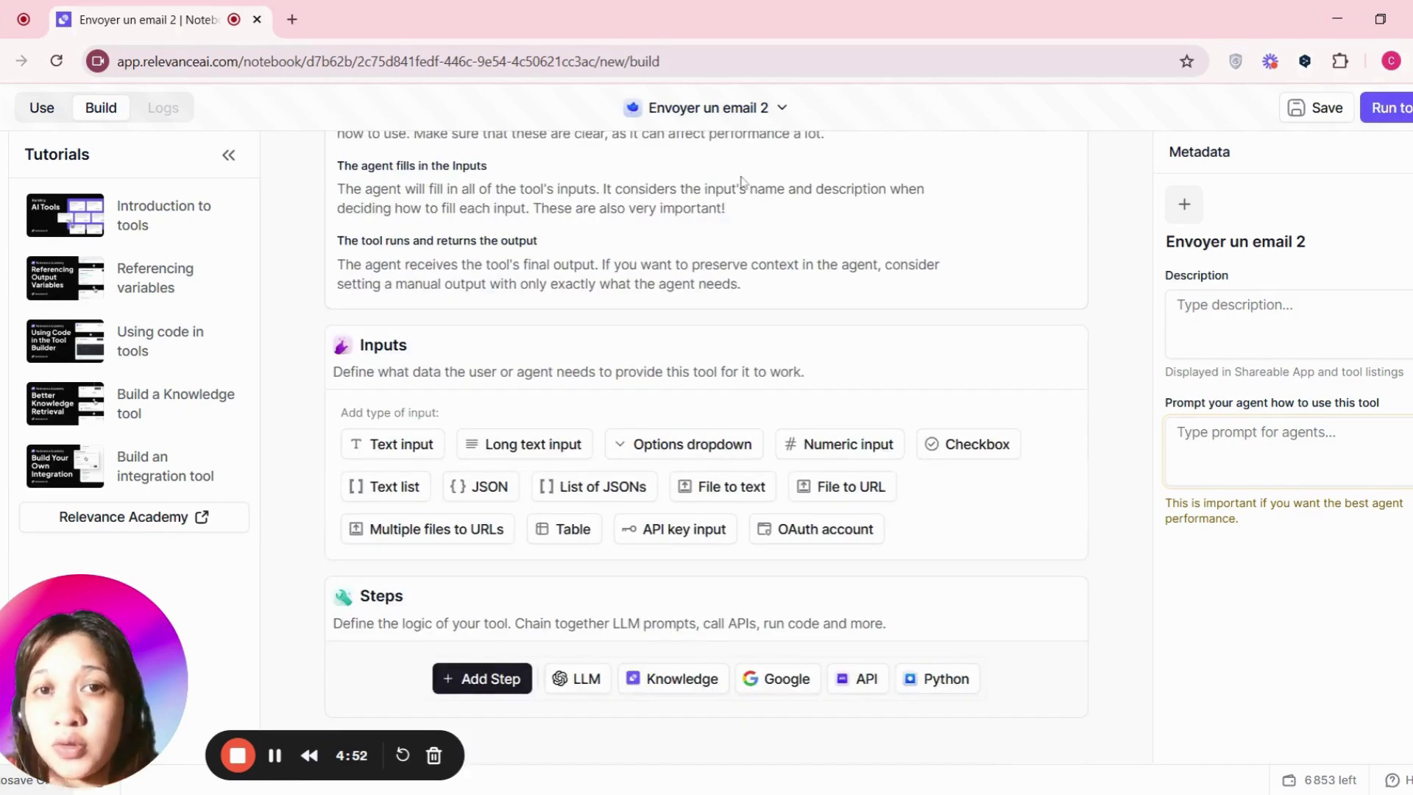
- Search the tool steps for 'send gmail' and add the Send Gmail email step
{"action": "left_click", "coordinate": [496, 693]}
{"action": "left_click", "coordinate": [581, 221]}
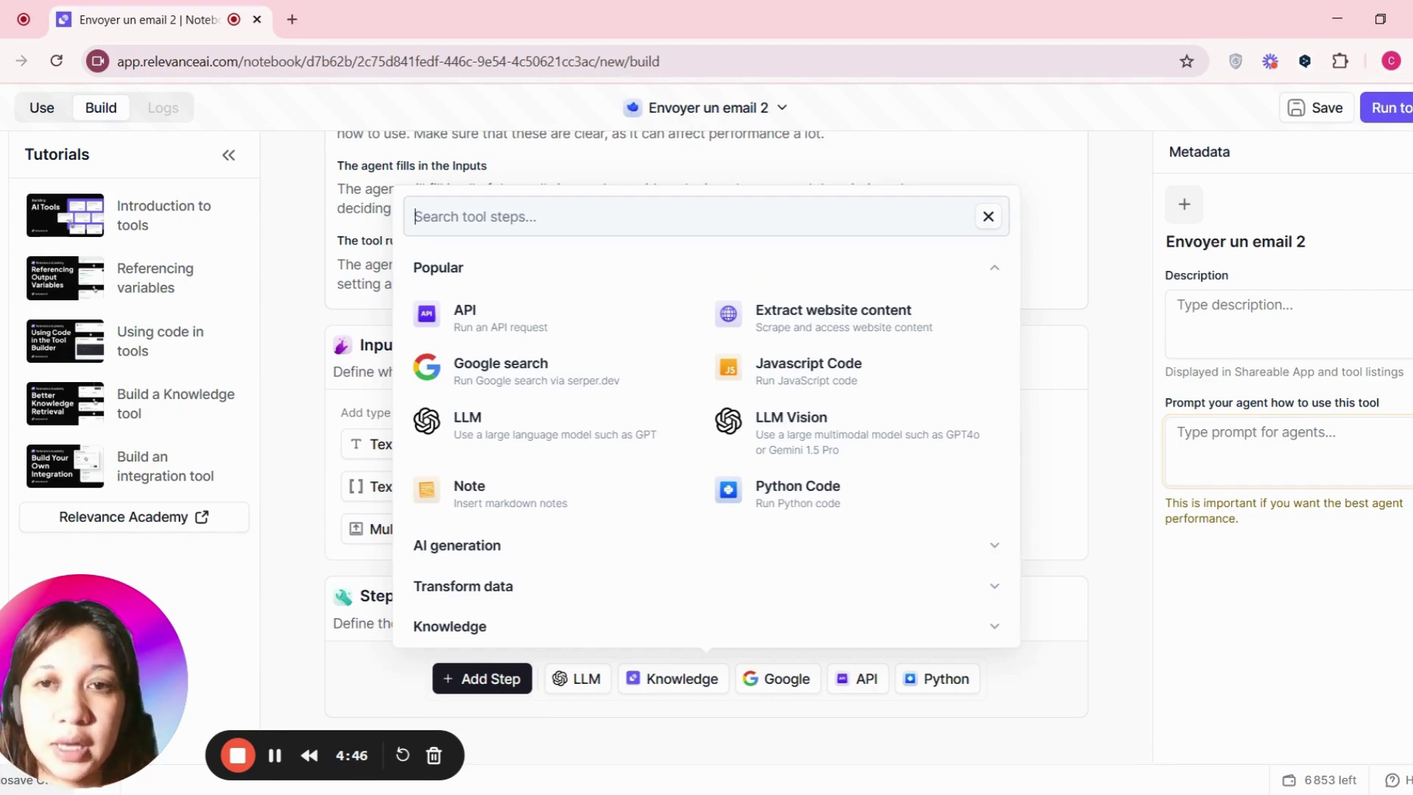
{"action": "type", "text": "send mail"}
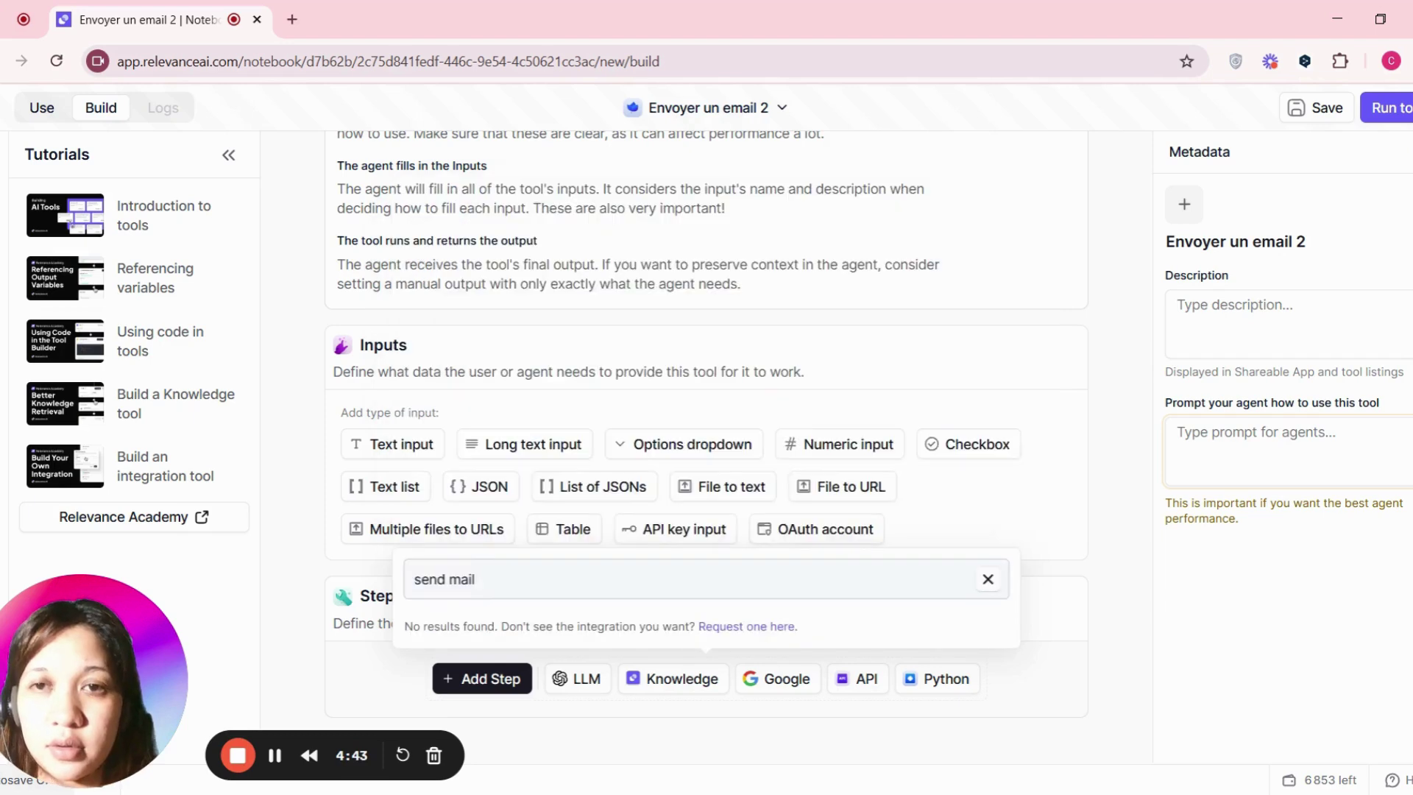
{"action": "key", "text": "ctrl+shift+Left"}
{"action": "type", "text": "gmail"}
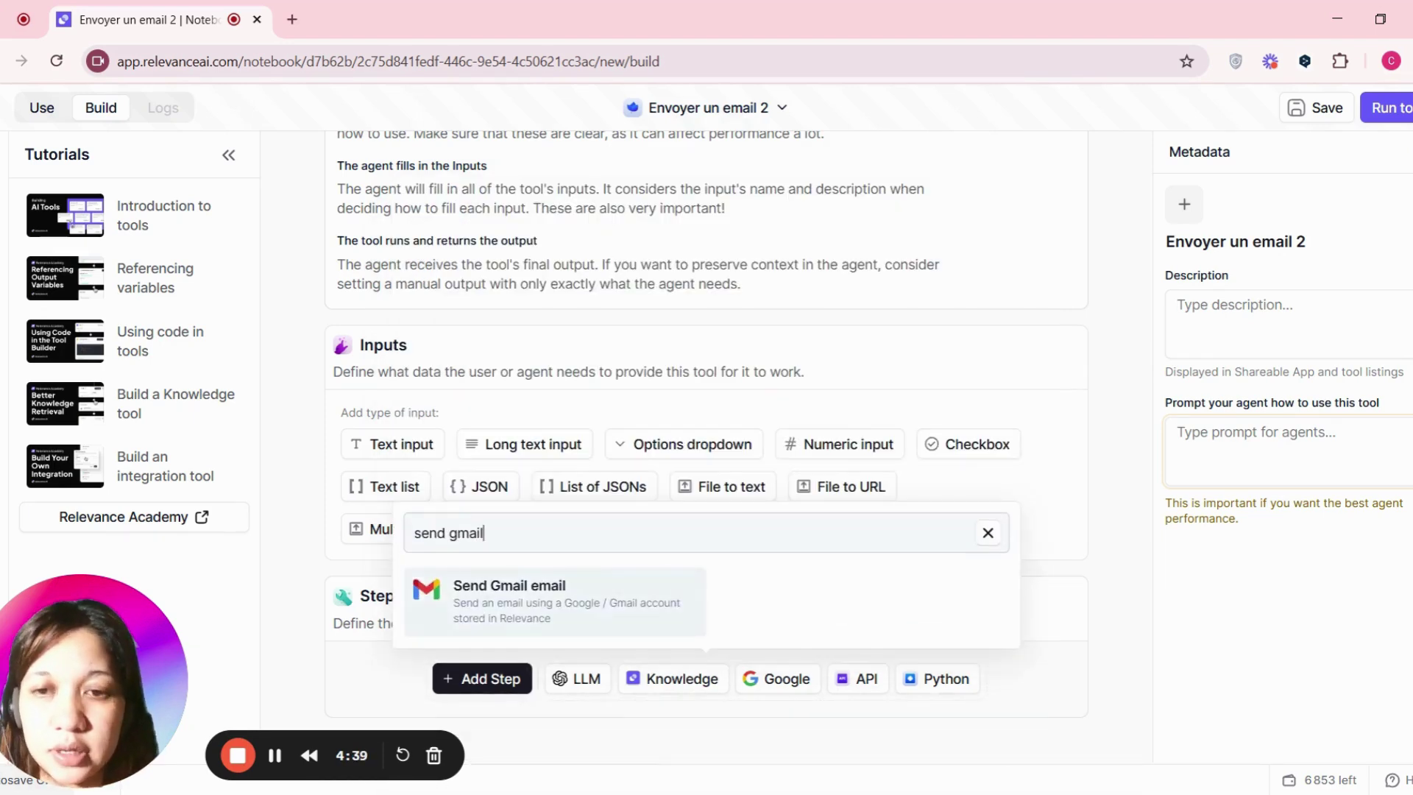
{"action": "left_click", "coordinate": [517, 608]}
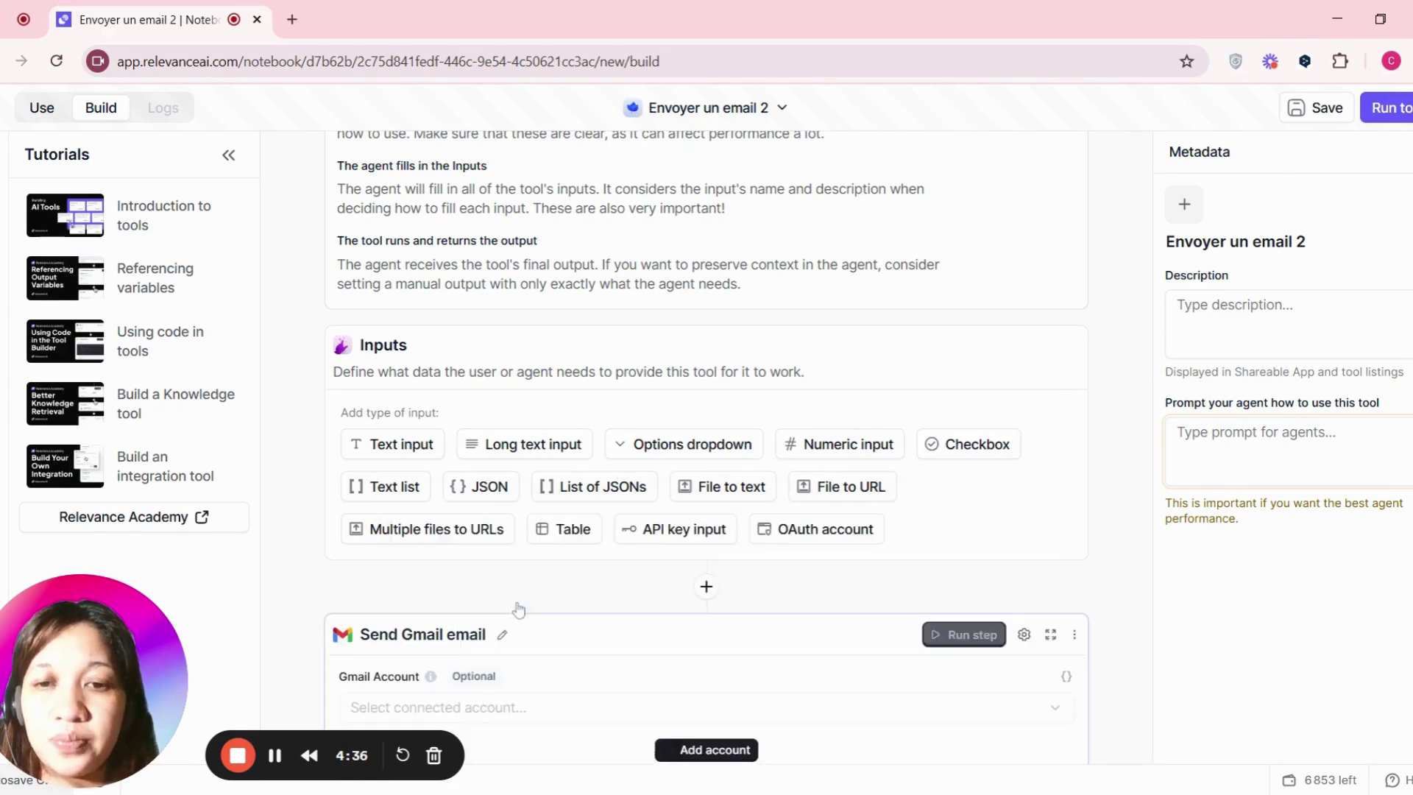
{"action": "scroll", "coordinate": [897, 526], "scroll_direction": "down", "scroll_amount": 7}
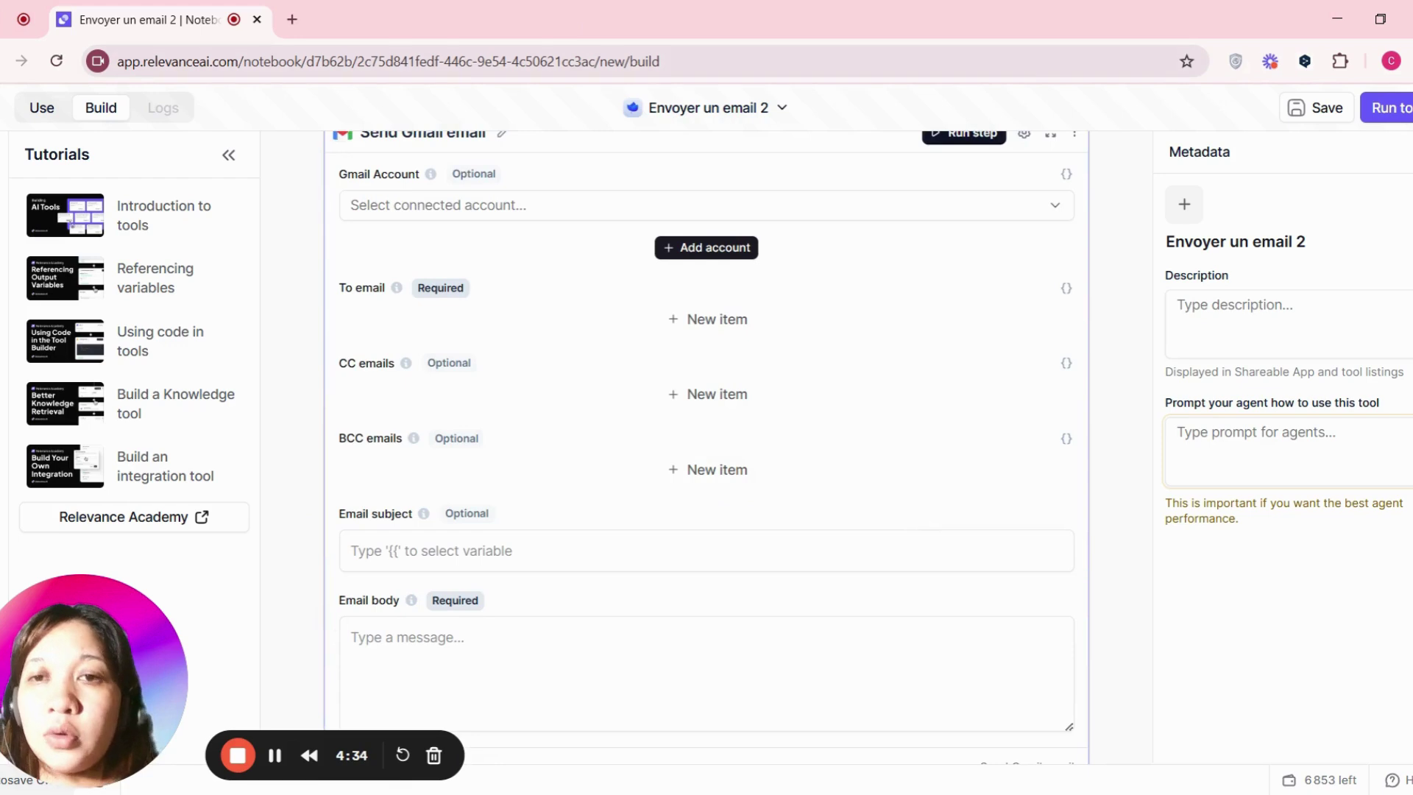
{"action": "left_click", "coordinate": [479, 206]}
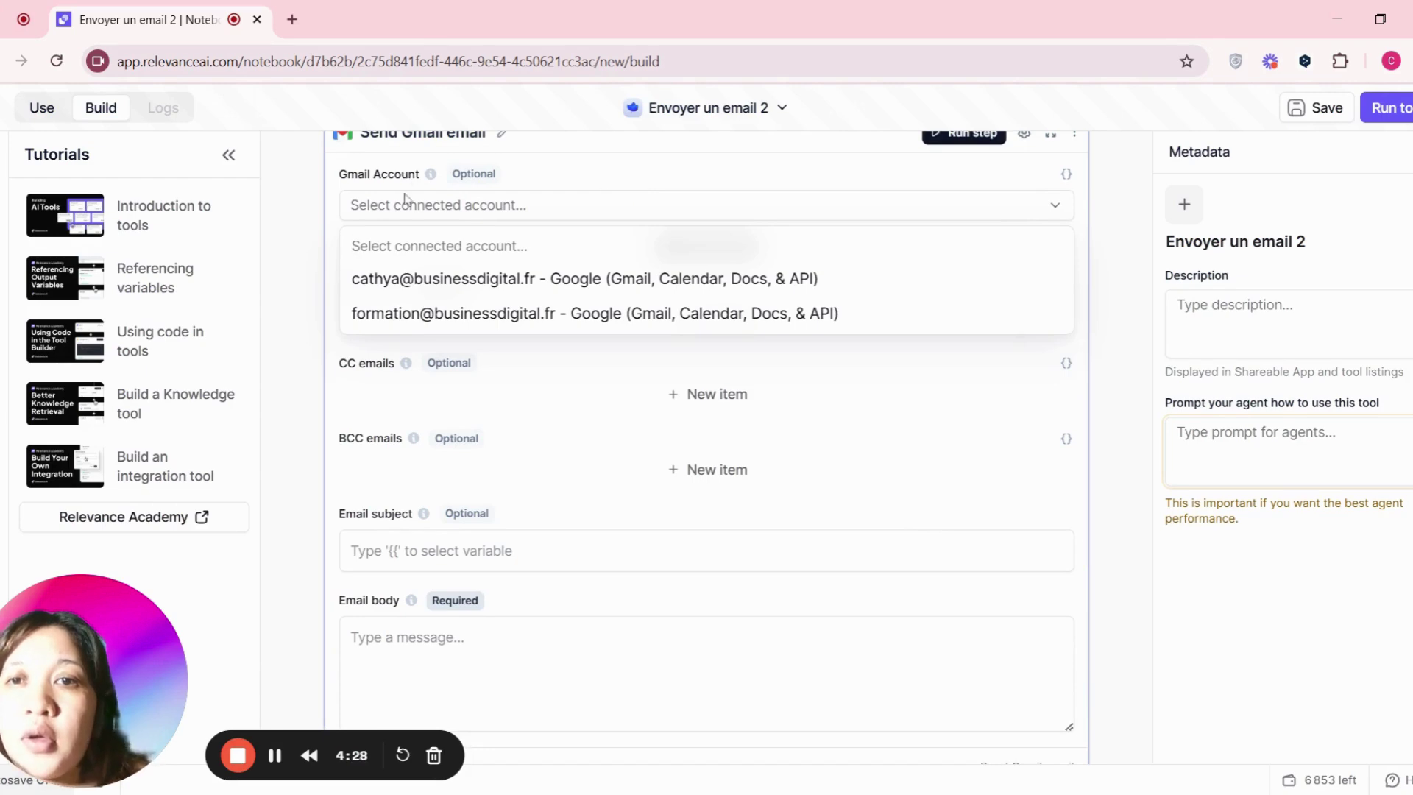
{"action": "left_click", "coordinate": [799, 183]}
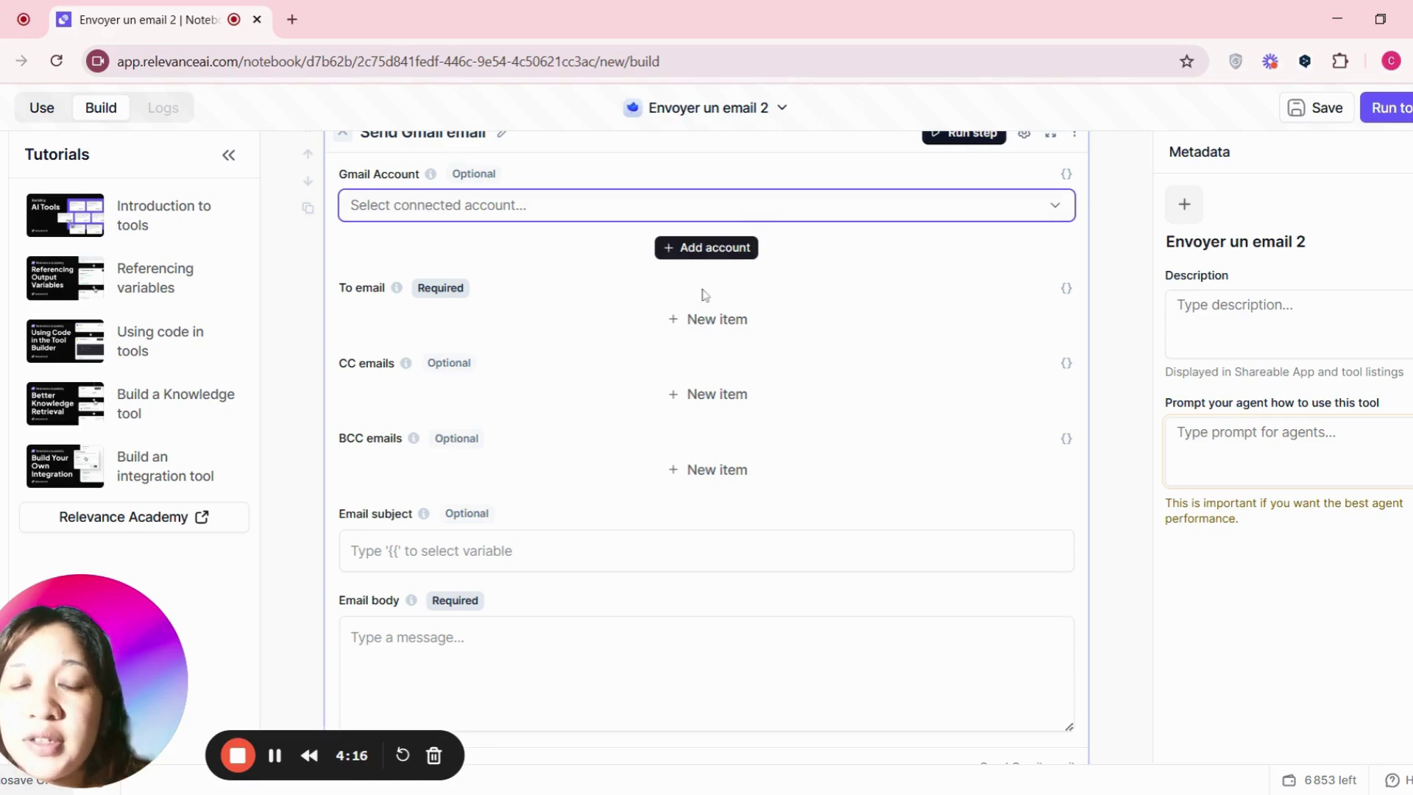
{"action": "left_click", "coordinate": [711, 218]}
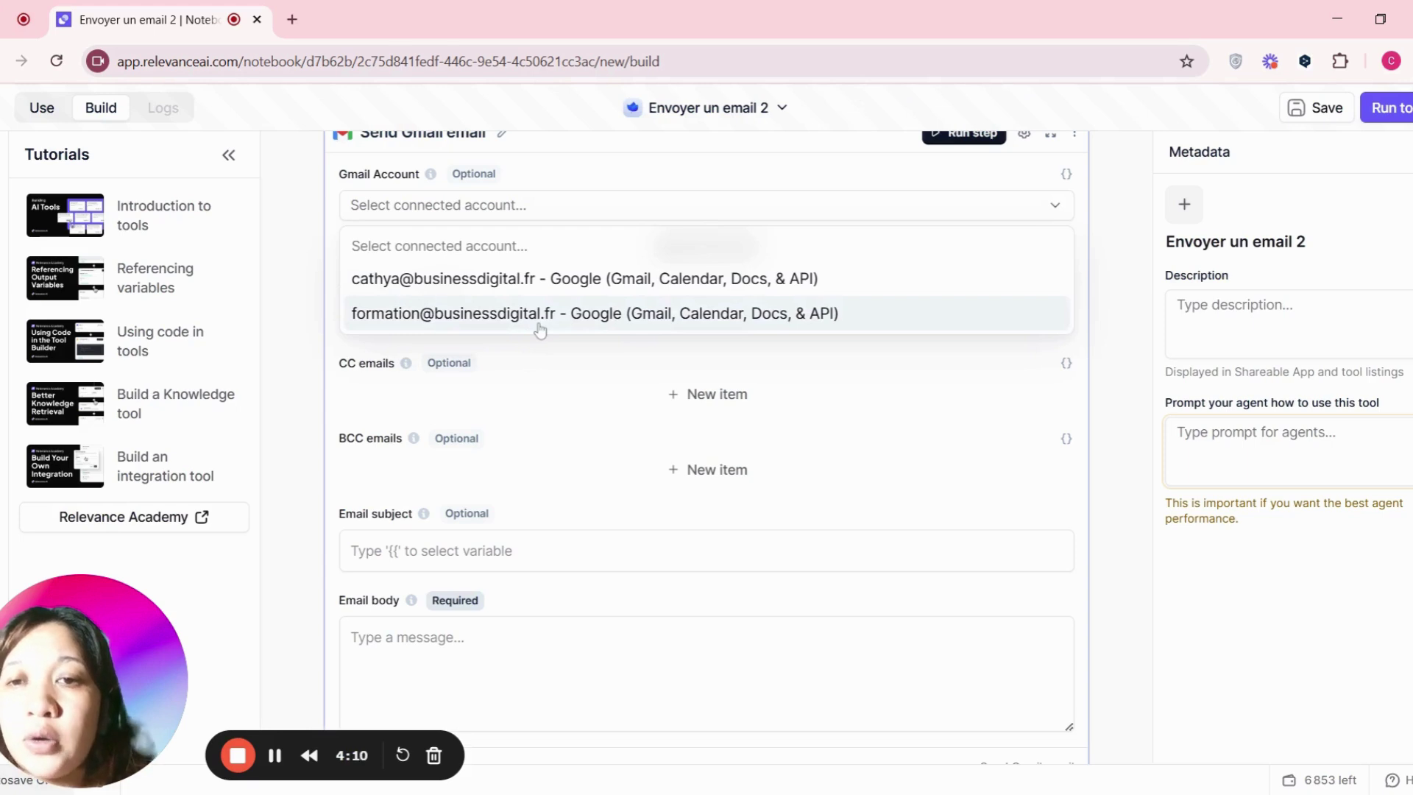
{"action": "left_click", "coordinate": [719, 189]}
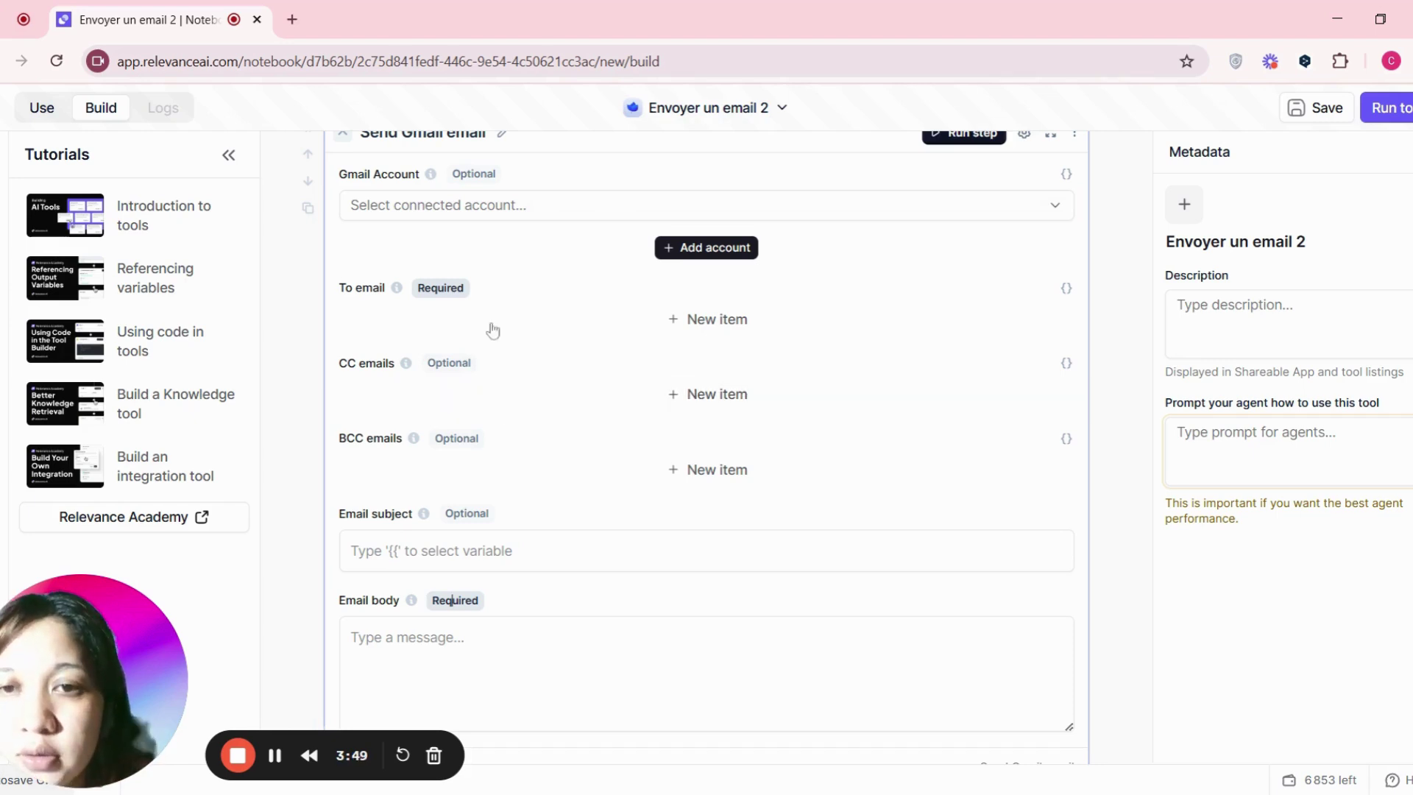
{"action": "triple_click", "coordinate": [371, 288]}
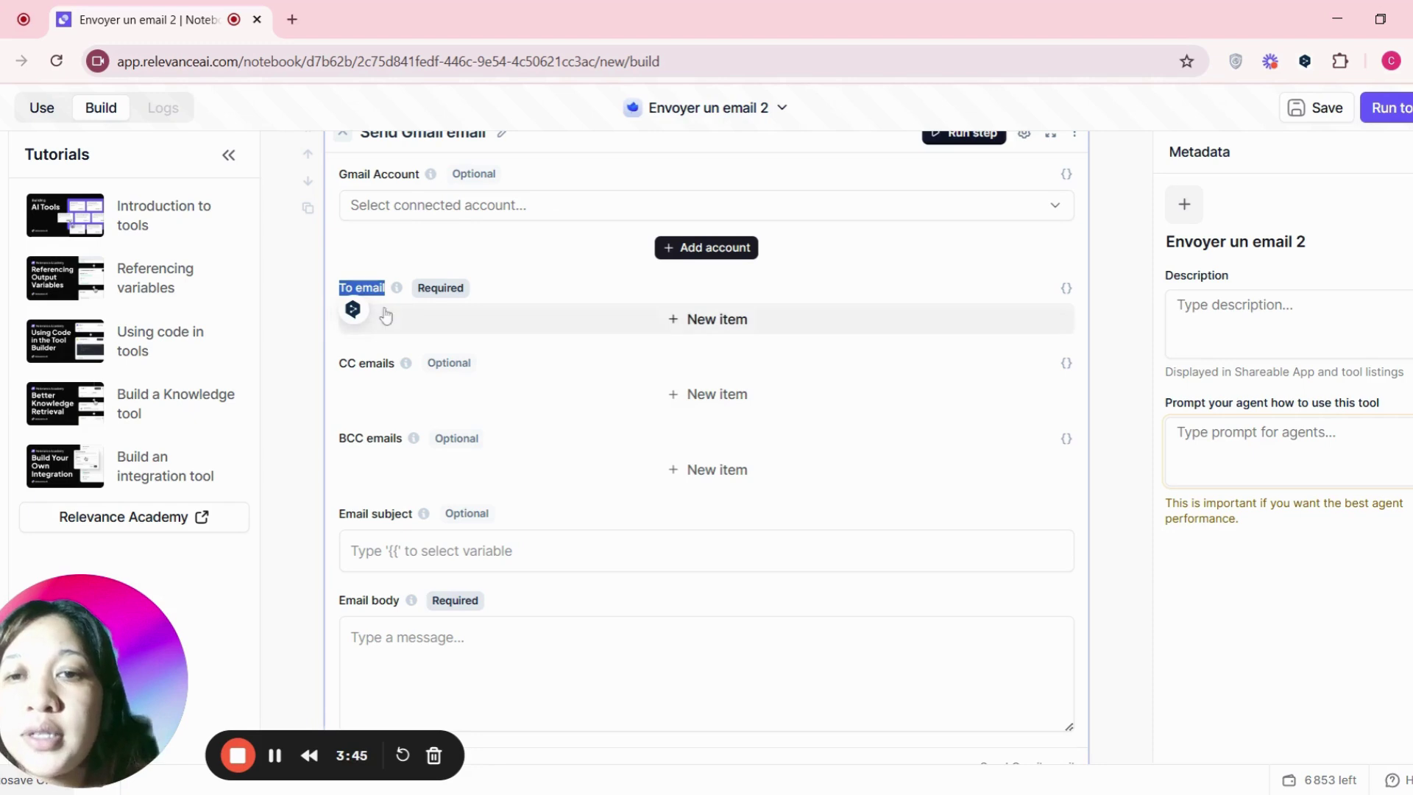
{"action": "triple_click", "coordinate": [352, 605]}
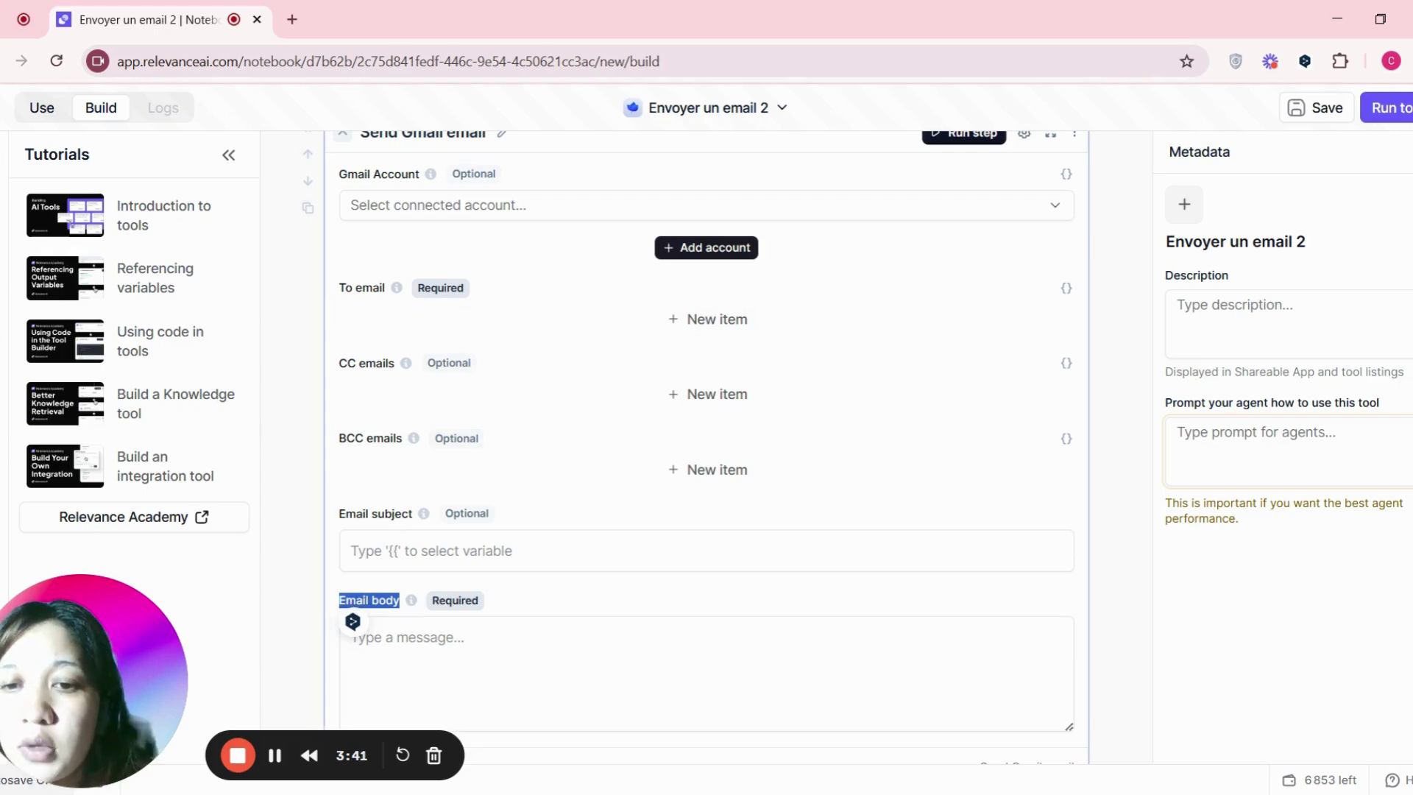
{"action": "scroll", "coordinate": [678, 467], "scroll_direction": "up", "scroll_amount": 2}
{"action": "scroll", "coordinate": [696, 468], "scroll_direction": "up", "scroll_amount": 2}
{"action": "scroll", "coordinate": [692, 471], "scroll_direction": "down", "scroll_amount": 3}
{"action": "scroll", "coordinate": [688, 482], "scroll_direction": "up", "scroll_amount": 1}
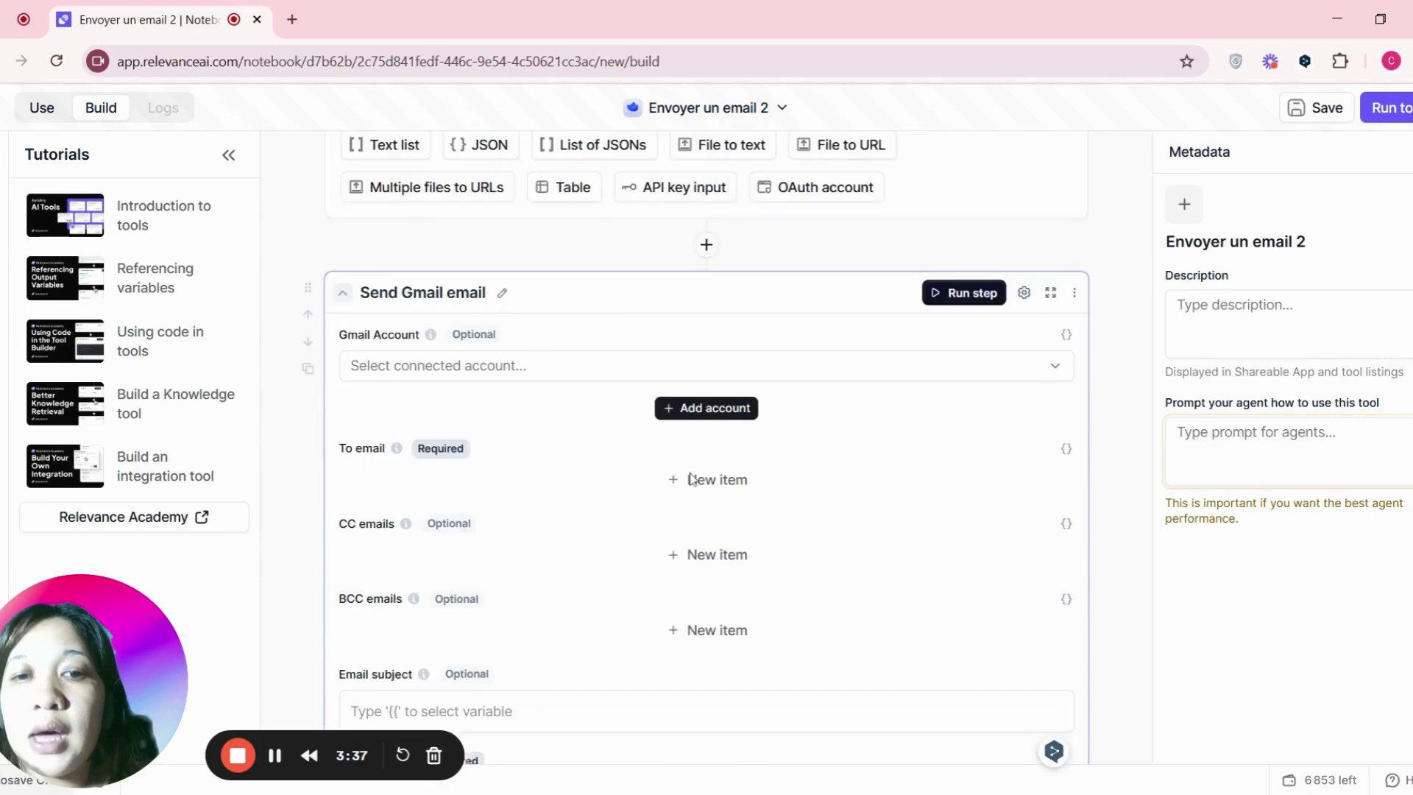
{"action": "scroll", "coordinate": [691, 480], "scroll_direction": "up", "scroll_amount": 3}
{"action": "scroll", "coordinate": [689, 500], "scroll_direction": "down", "scroll_amount": 4}
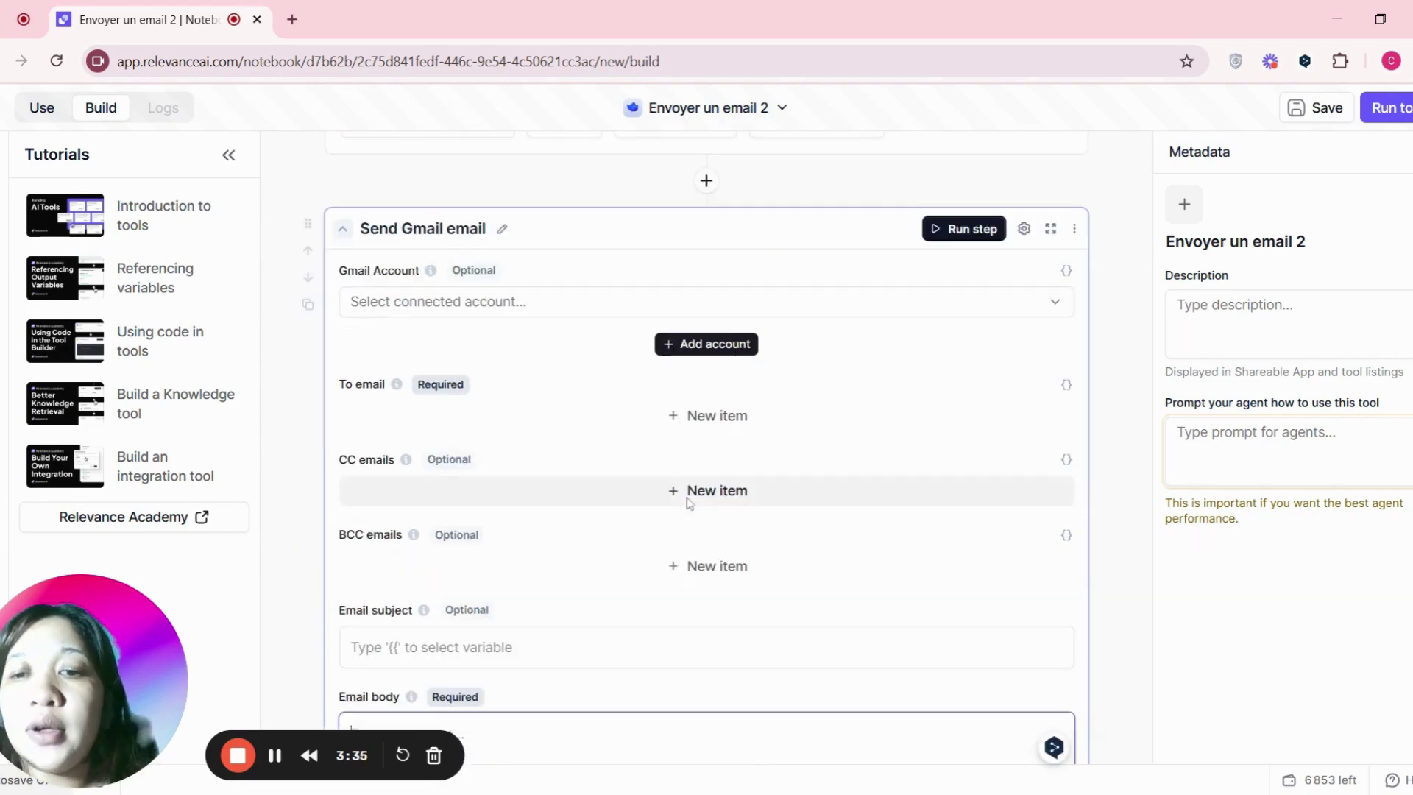
{"action": "scroll", "coordinate": [615, 542], "scroll_direction": "up", "scroll_amount": 6}
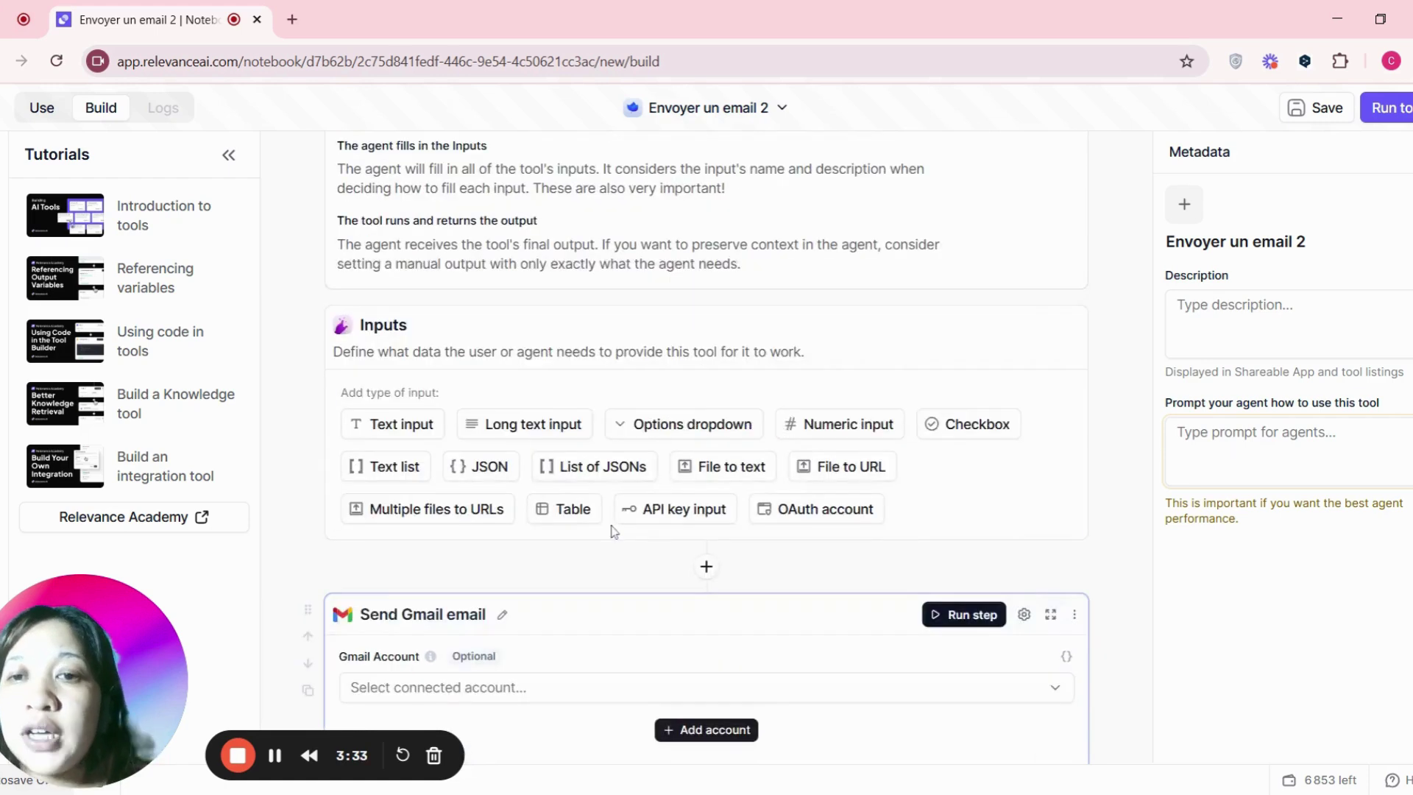
- Add a text input named 'To Email', described as containing the email's recipient
{"action": "left_click", "coordinate": [403, 427]}
{"action": "scroll", "coordinate": [483, 449], "scroll_direction": "down", "scroll_amount": 1}
{"action": "left_click", "coordinate": [442, 359]}
{"action": "type", "text": "To Email"}
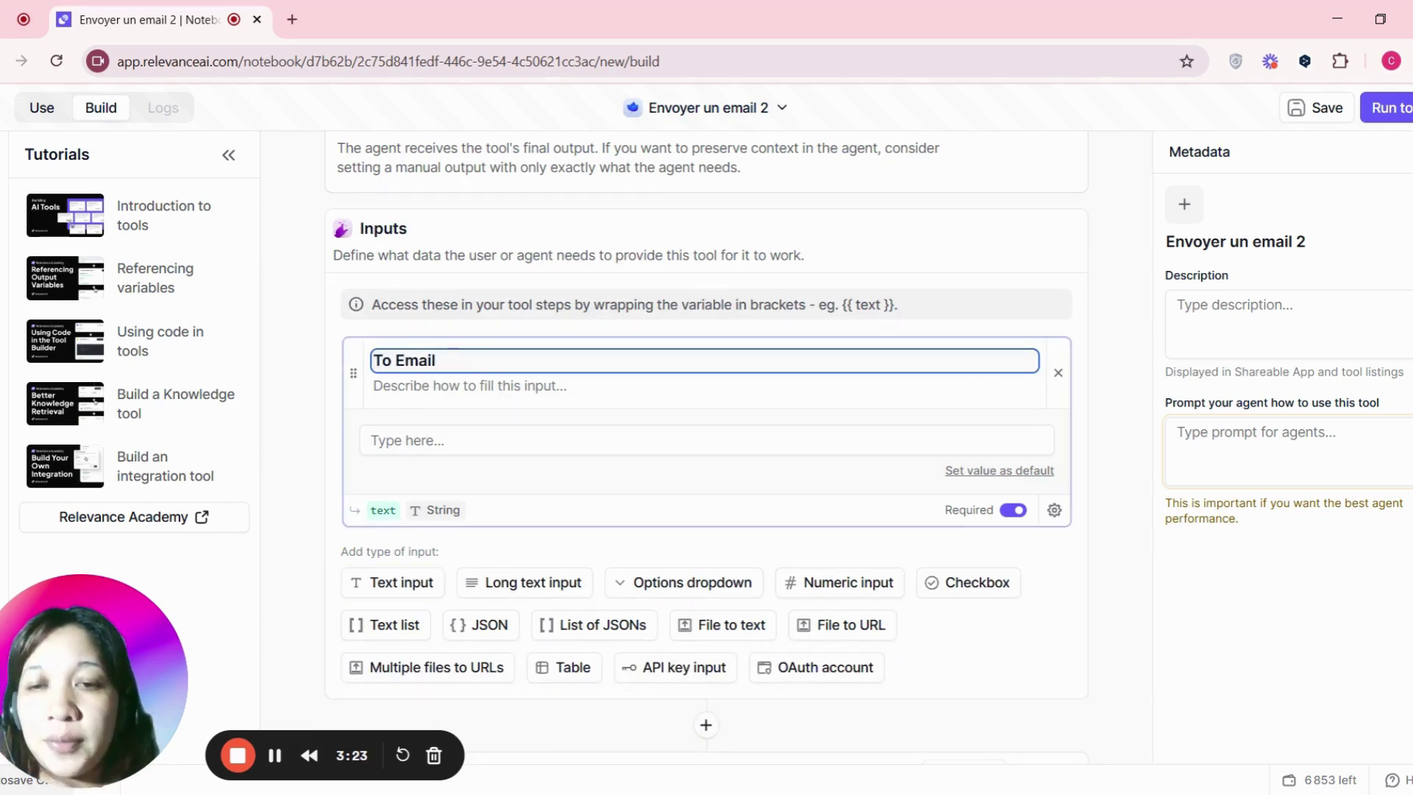
{"action": "key", "text": "Tab"}
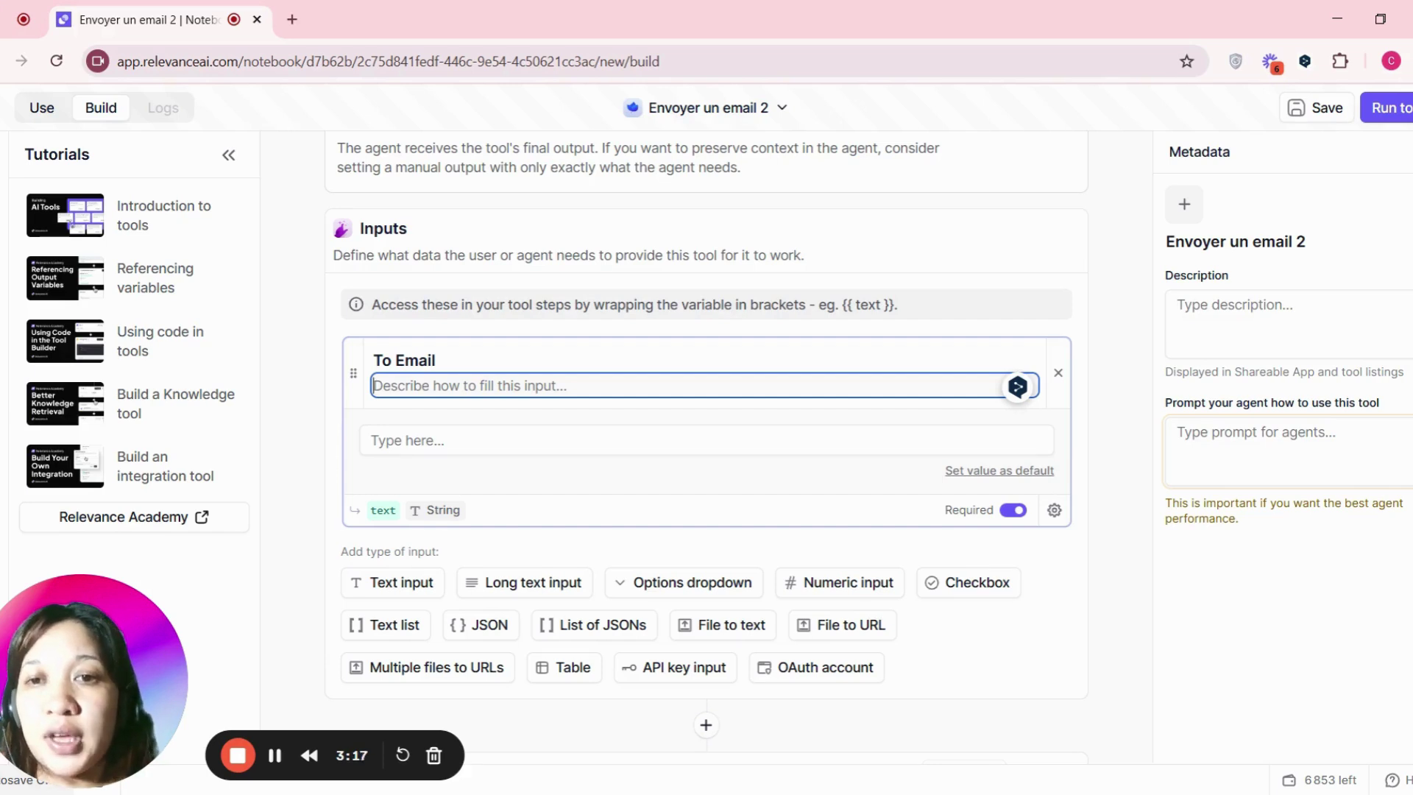
{"action": "type", "text": "C"}
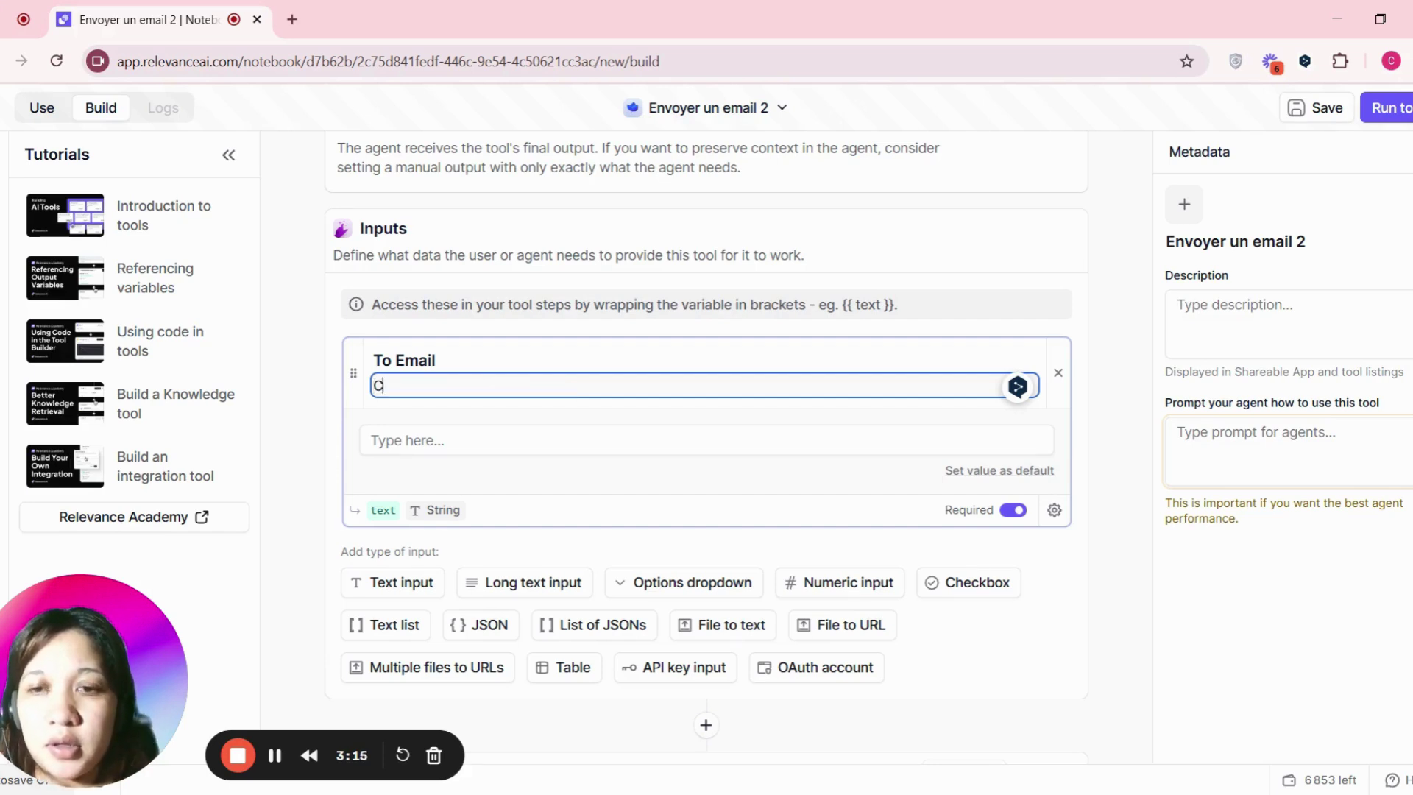
{"action": "type", "text": "etchamp v"}
{"action": "key", "text": "BackSpace"}
{"action": "type", "text": "contien"}
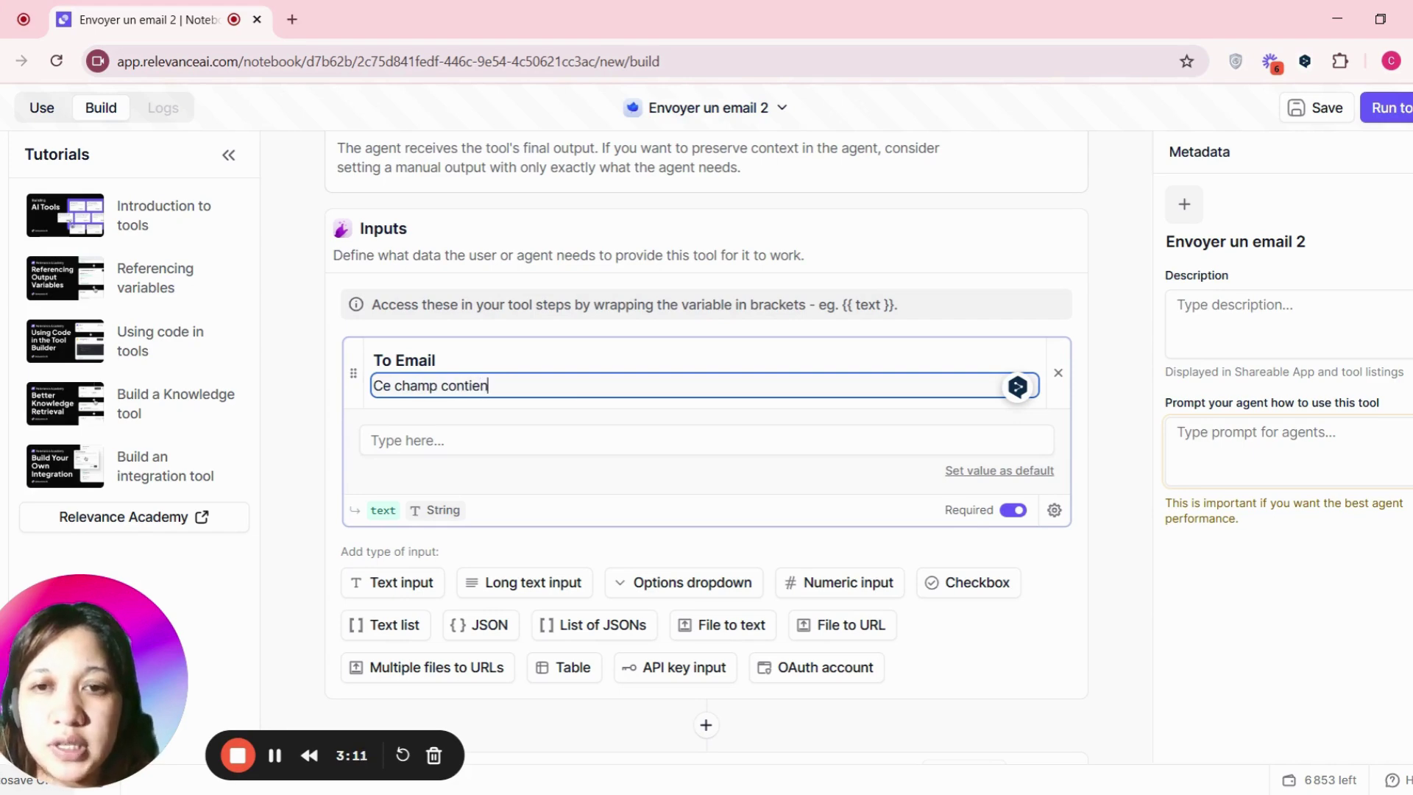
{"action": "type", "text": "t le destinat"}
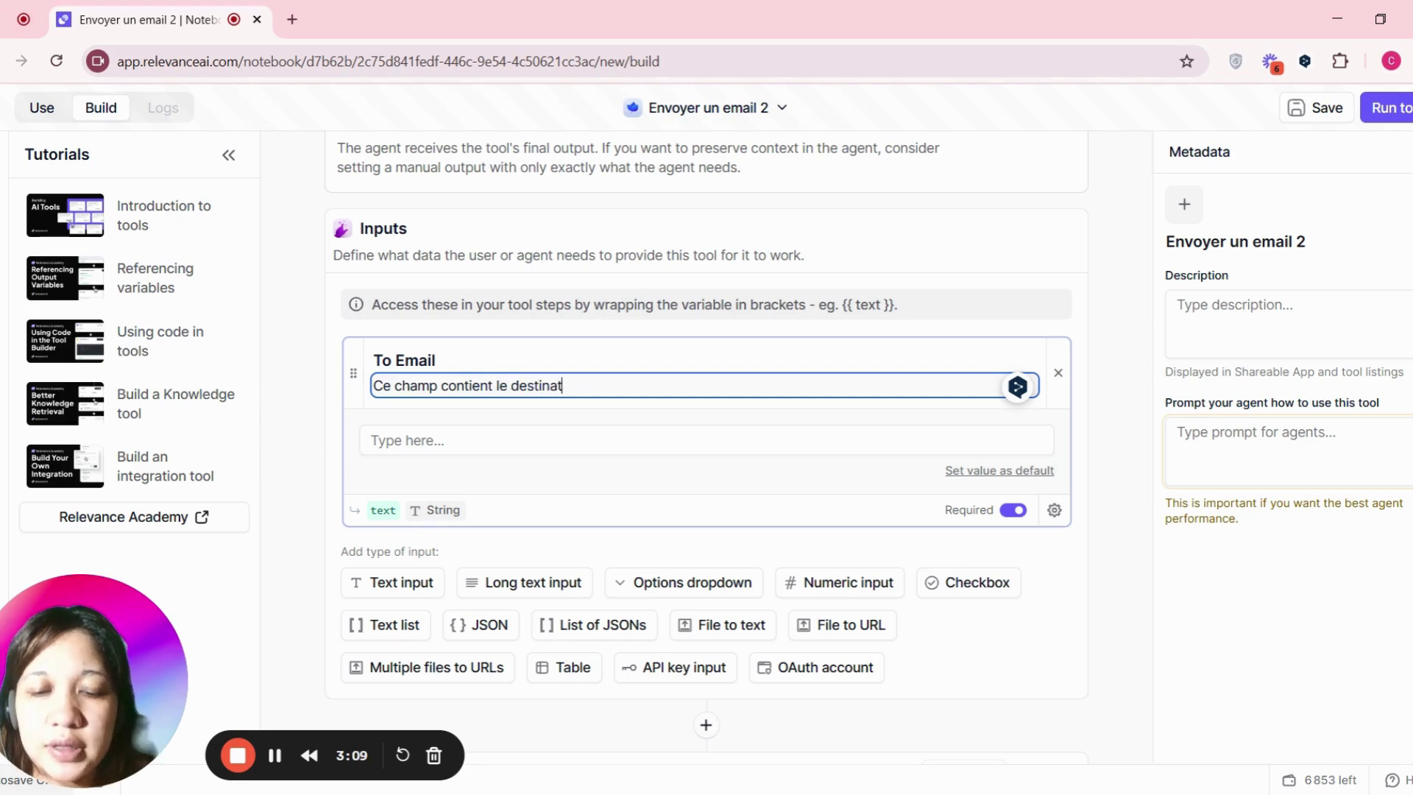
{"action": "type", "text": "aire de l'emai"}
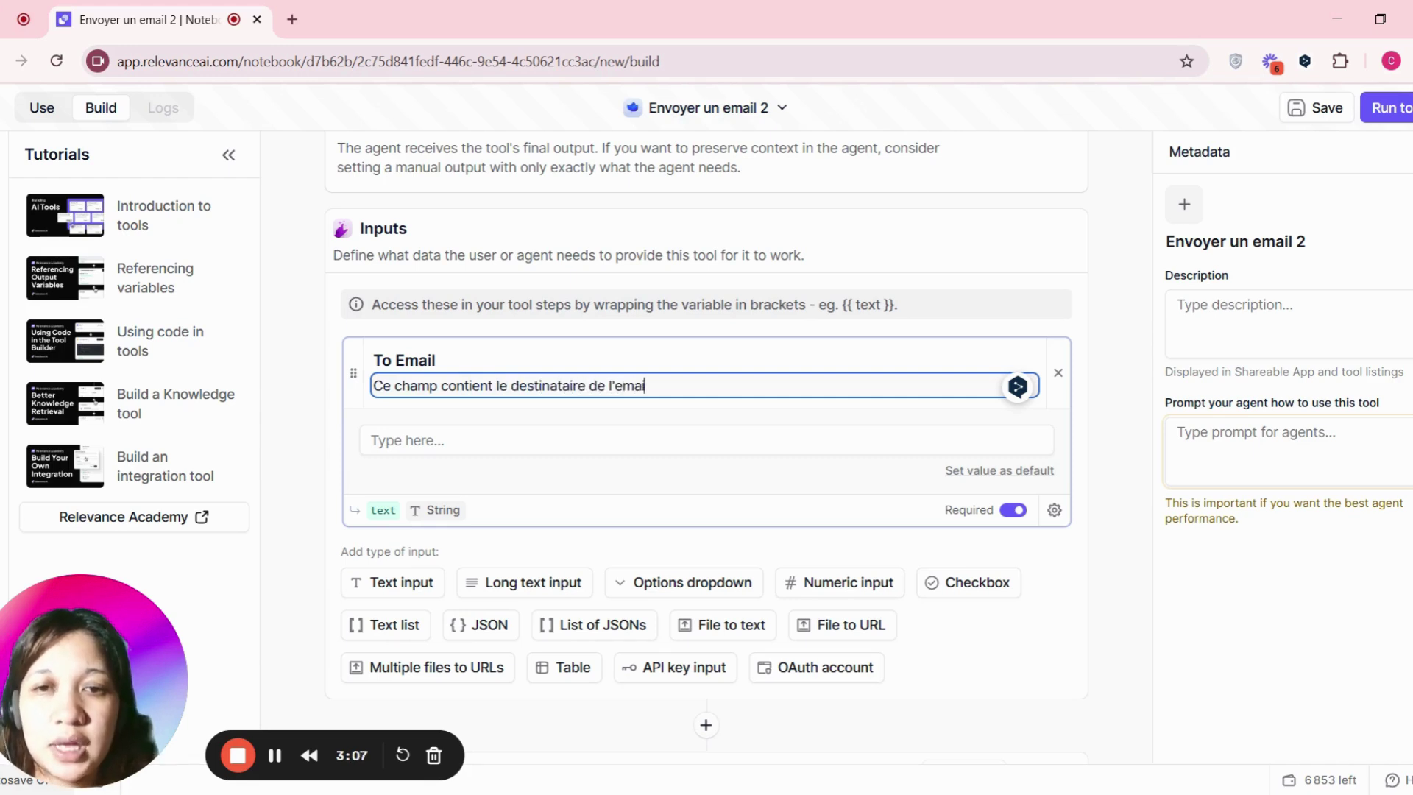
{"action": "left_click", "coordinate": [1108, 644]}
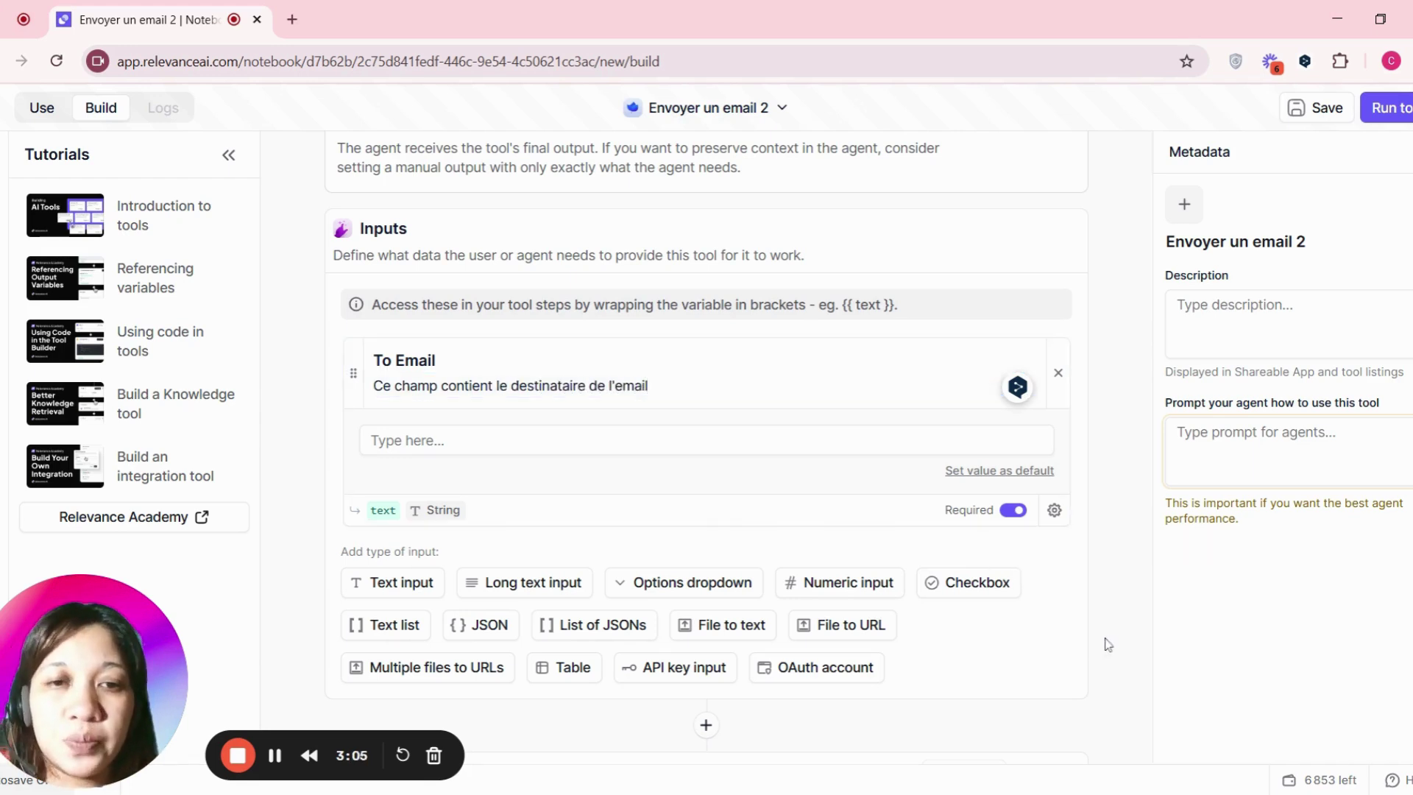
- Set the To Email input's variable name to to_email and select it for copying
{"action": "scroll", "coordinate": [339, 621], "scroll_direction": "down", "scroll_amount": 3}
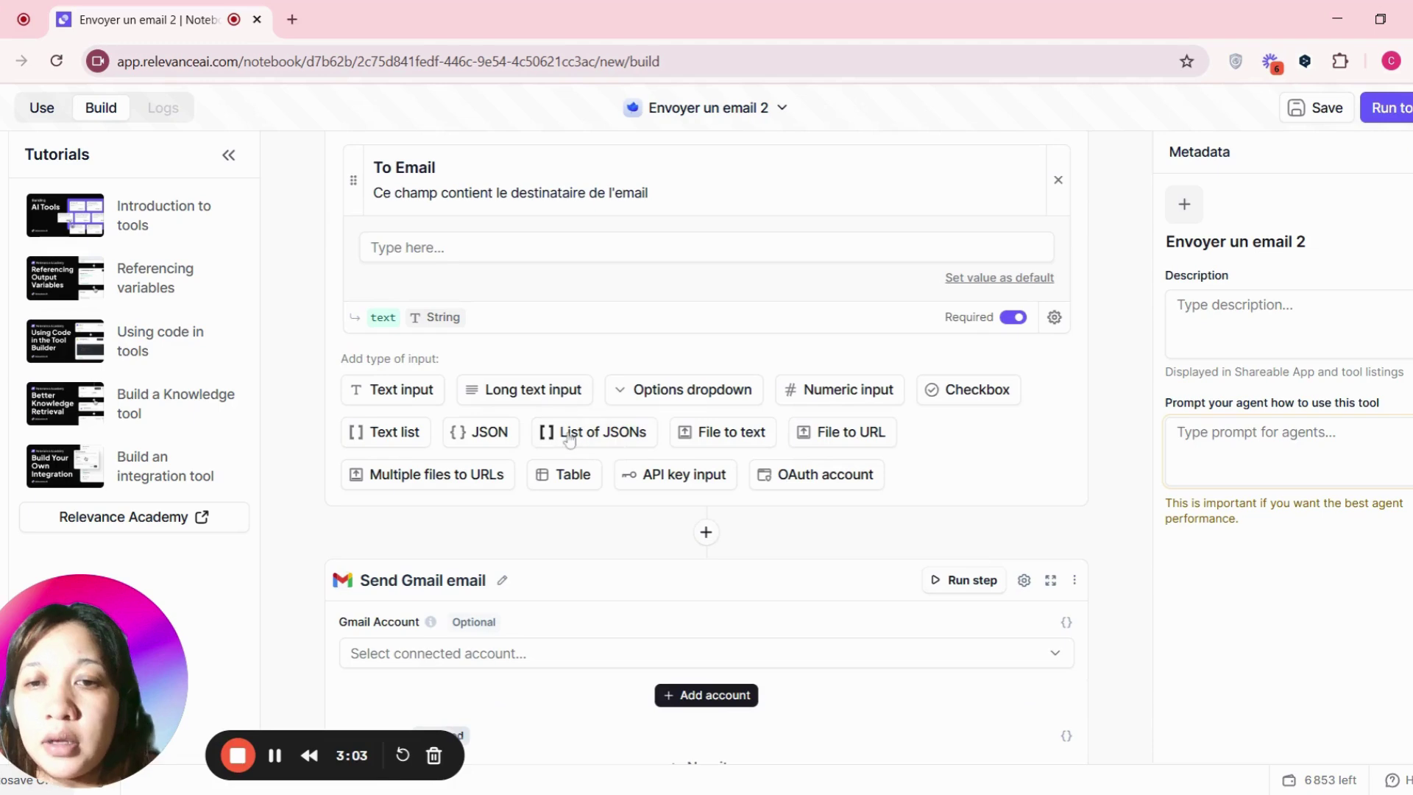
{"action": "double_click", "coordinate": [384, 317]}
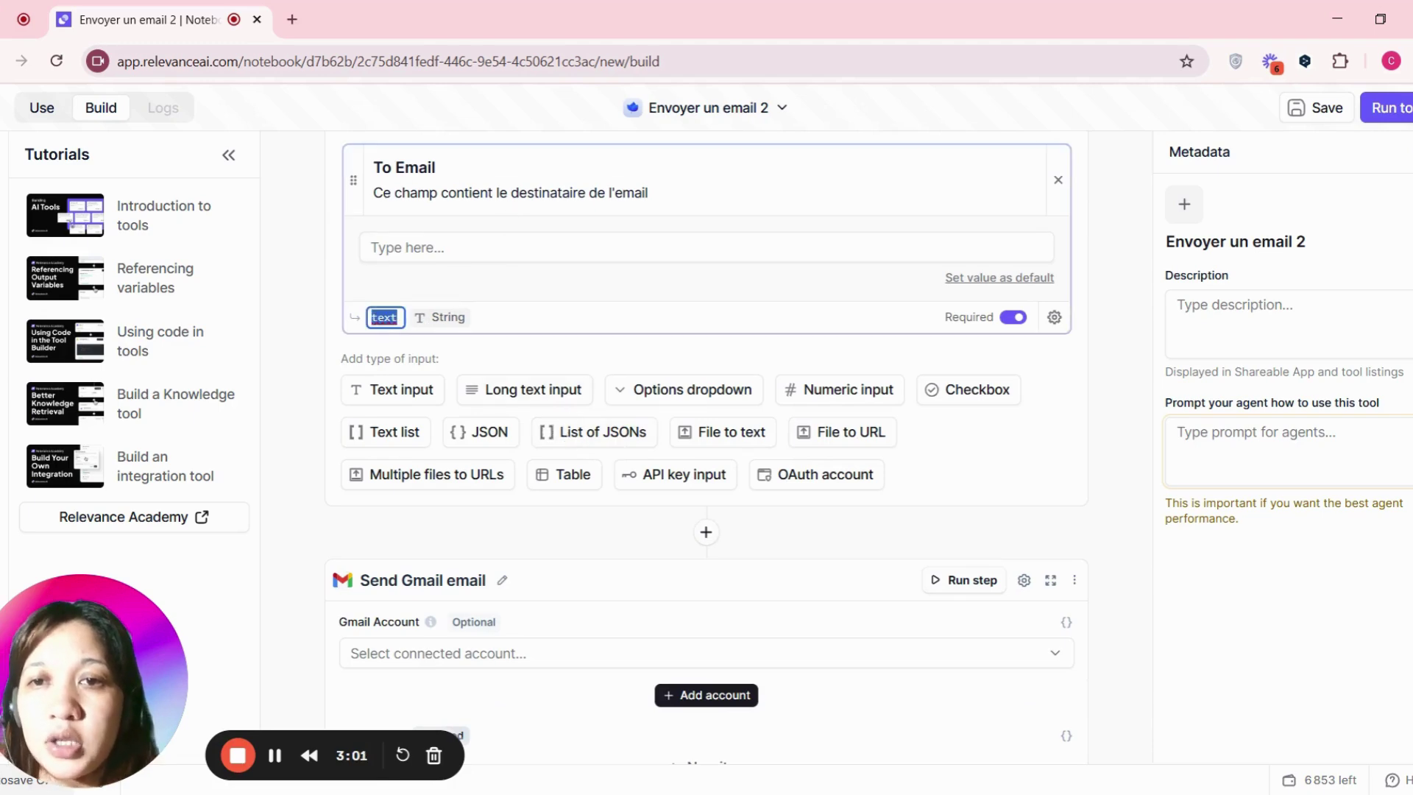
{"action": "type", "text": "to_email"}
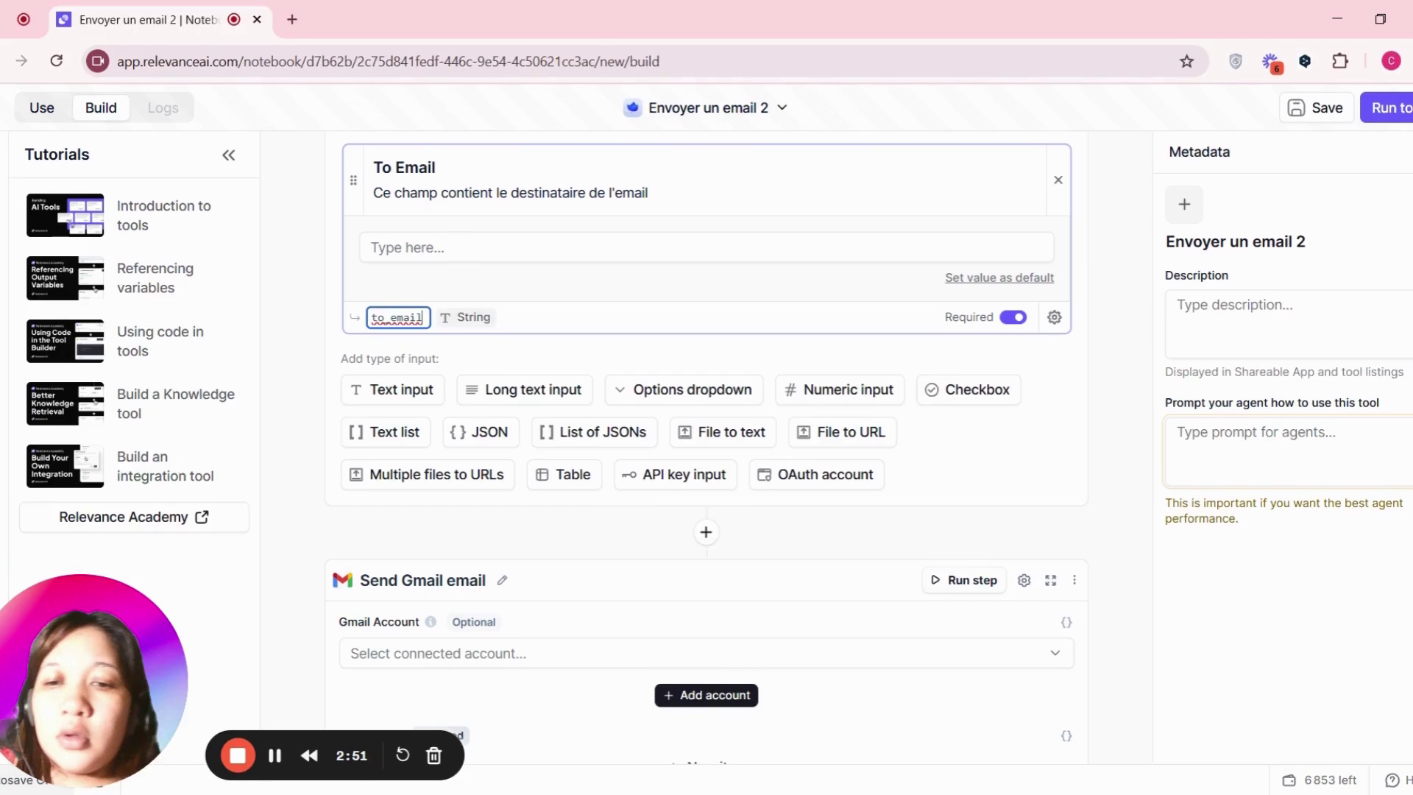
{"action": "key", "text": "ctrl+a"}
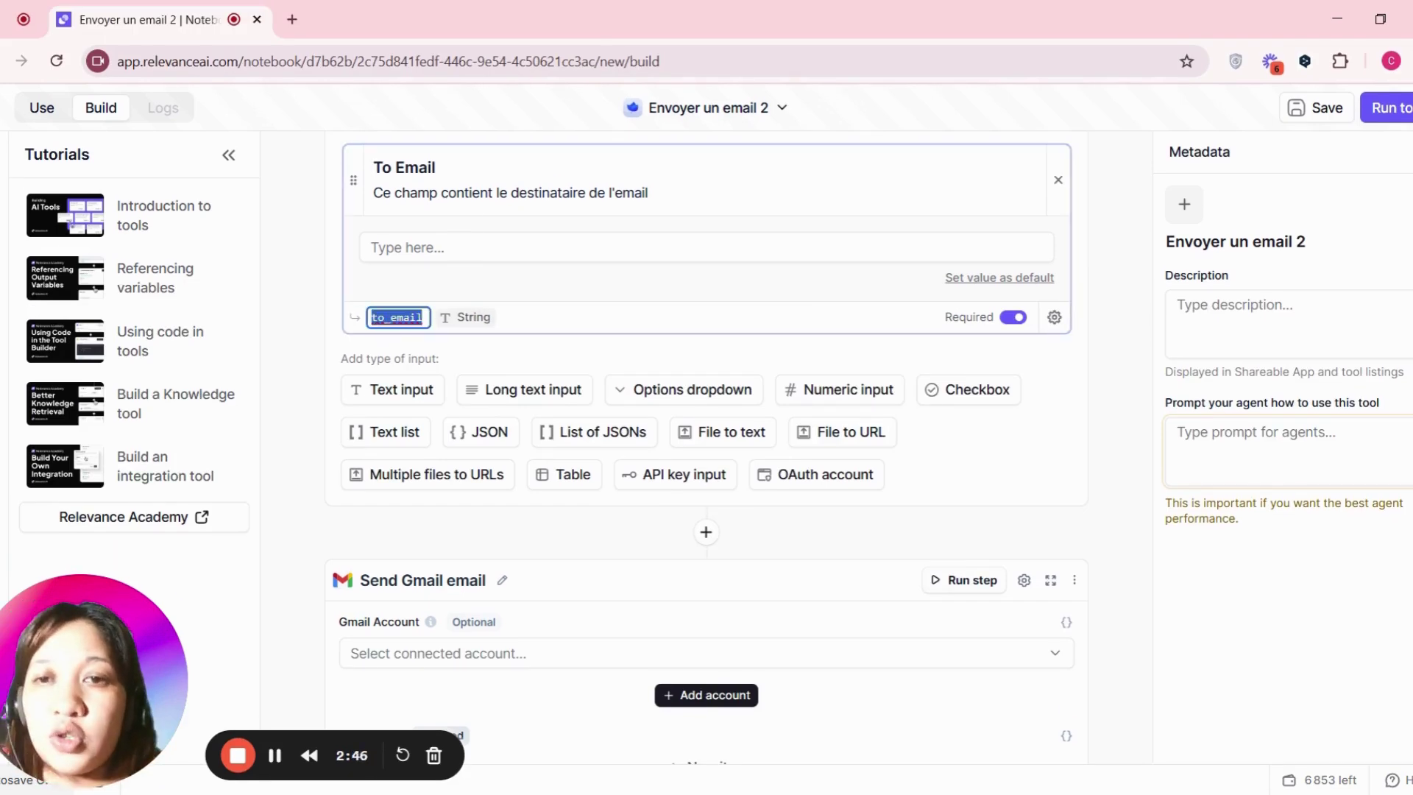
{"action": "scroll", "coordinate": [583, 334], "scroll_direction": "down", "scroll_amount": 7}
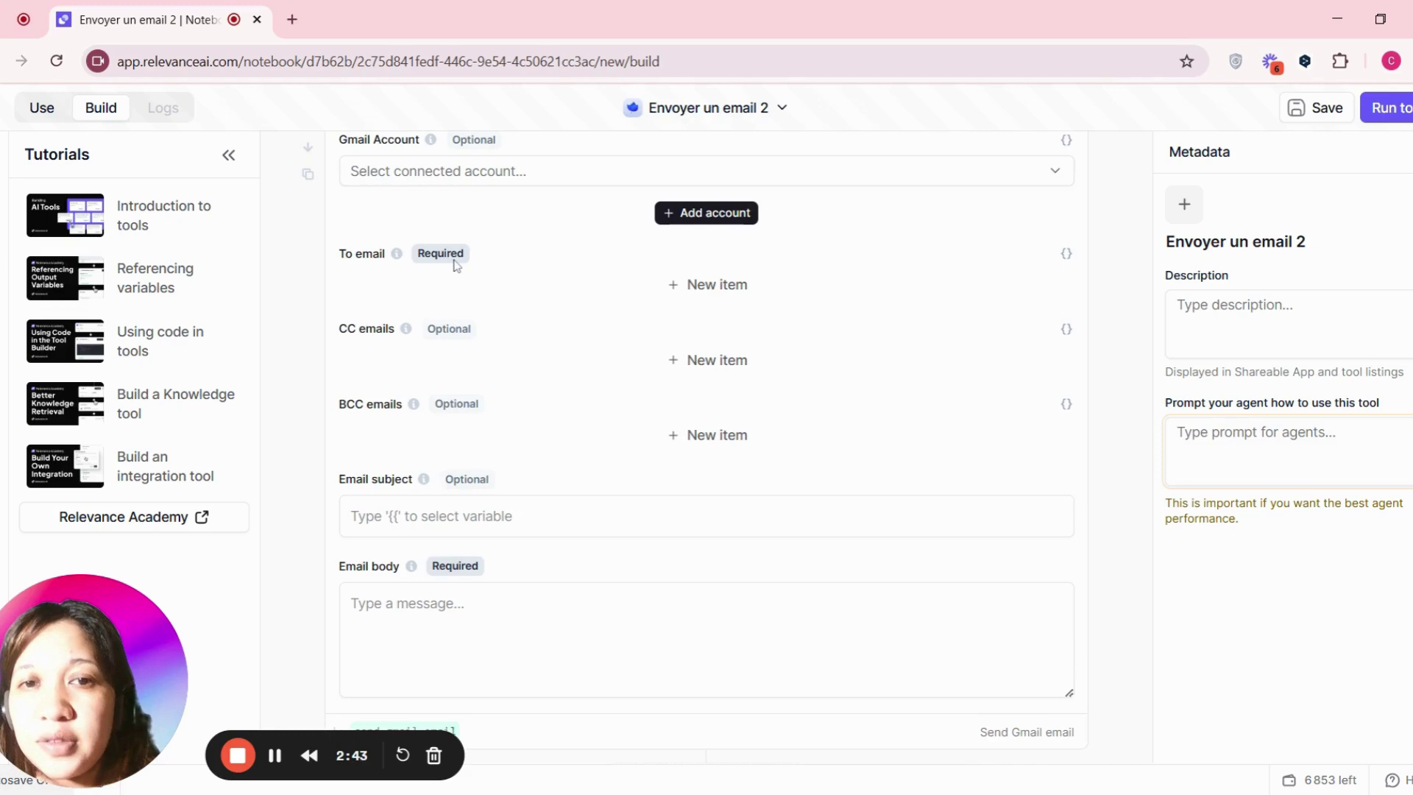
- Set the Gmail step's To email recipient to the to_email variable
{"action": "left_click", "coordinate": [701, 296]}
{"action": "left_click", "coordinate": [701, 294]}
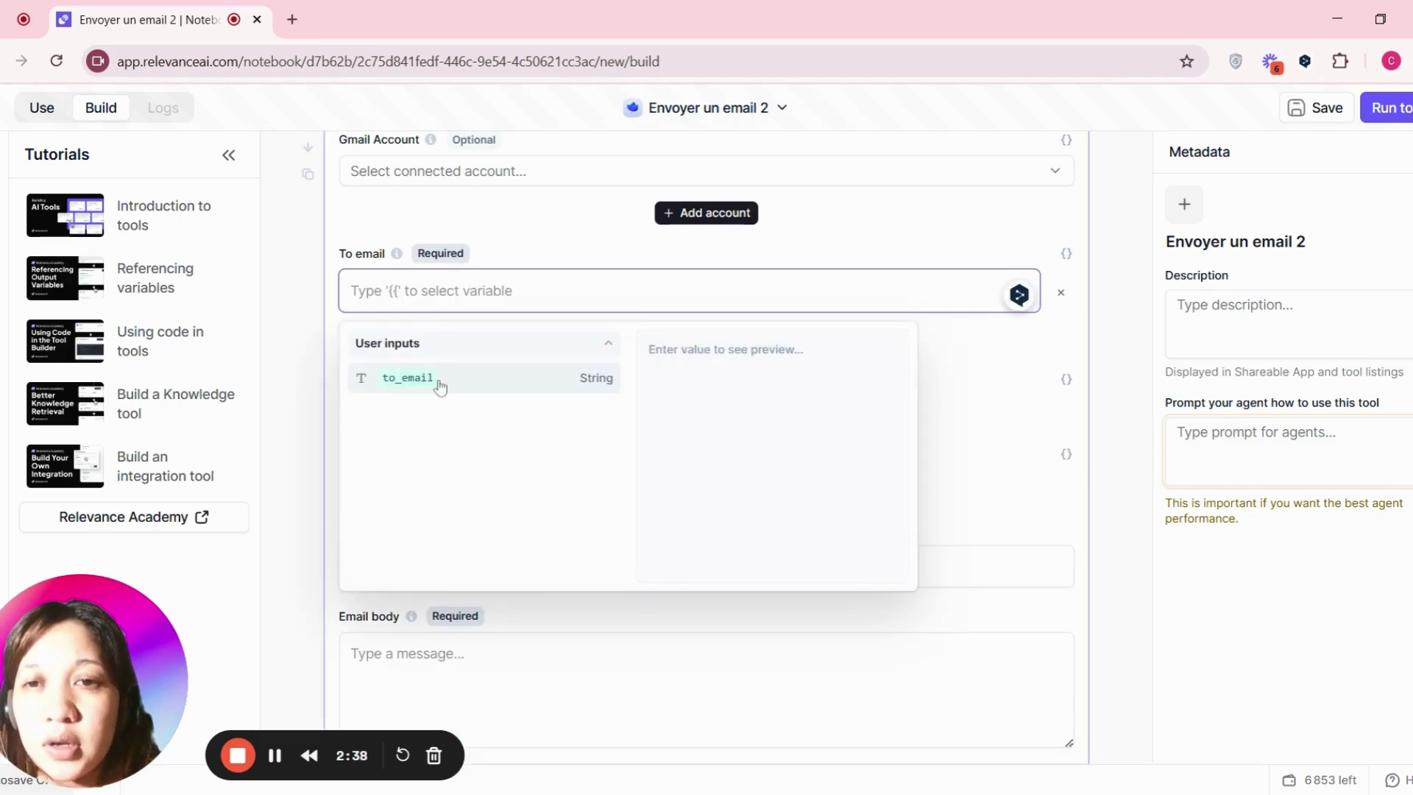
{"action": "left_click", "coordinate": [440, 383]}
{"action": "left_click", "coordinate": [1145, 395]}
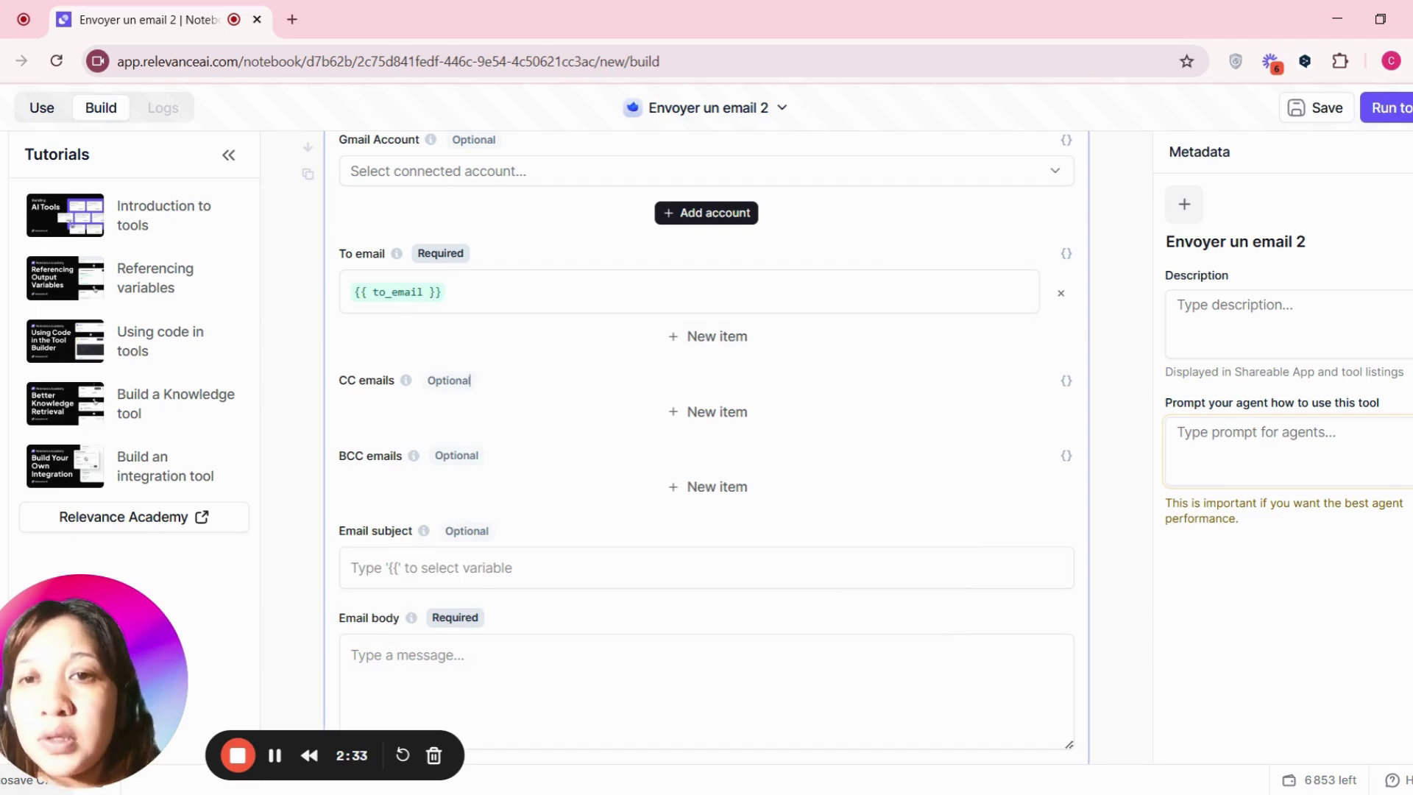
- Add a new long text input to the tool and focus its title
{"action": "scroll", "coordinate": [561, 388], "scroll_direction": "up", "scroll_amount": 5}
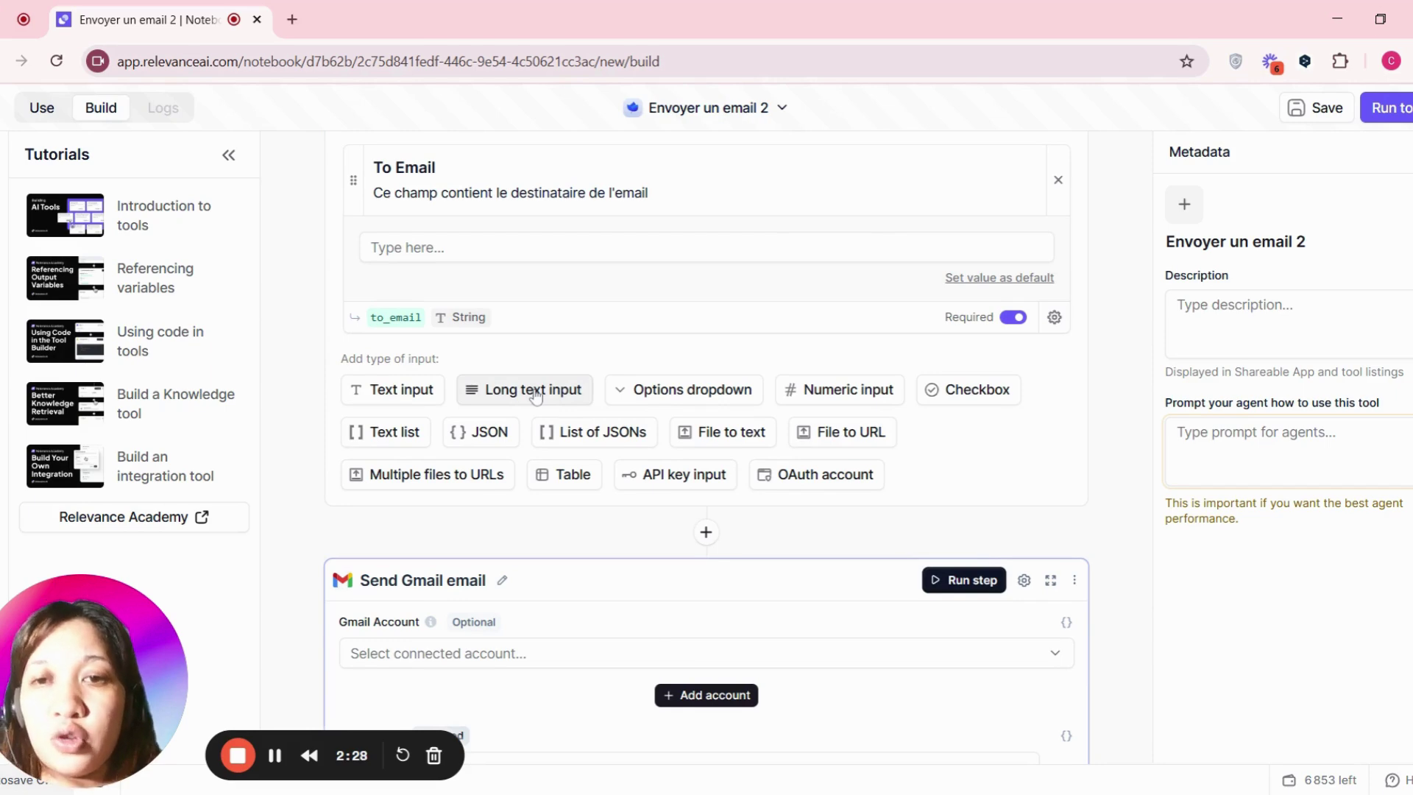
{"action": "left_click", "coordinate": [535, 396]}
{"action": "left_click", "coordinate": [485, 374]}
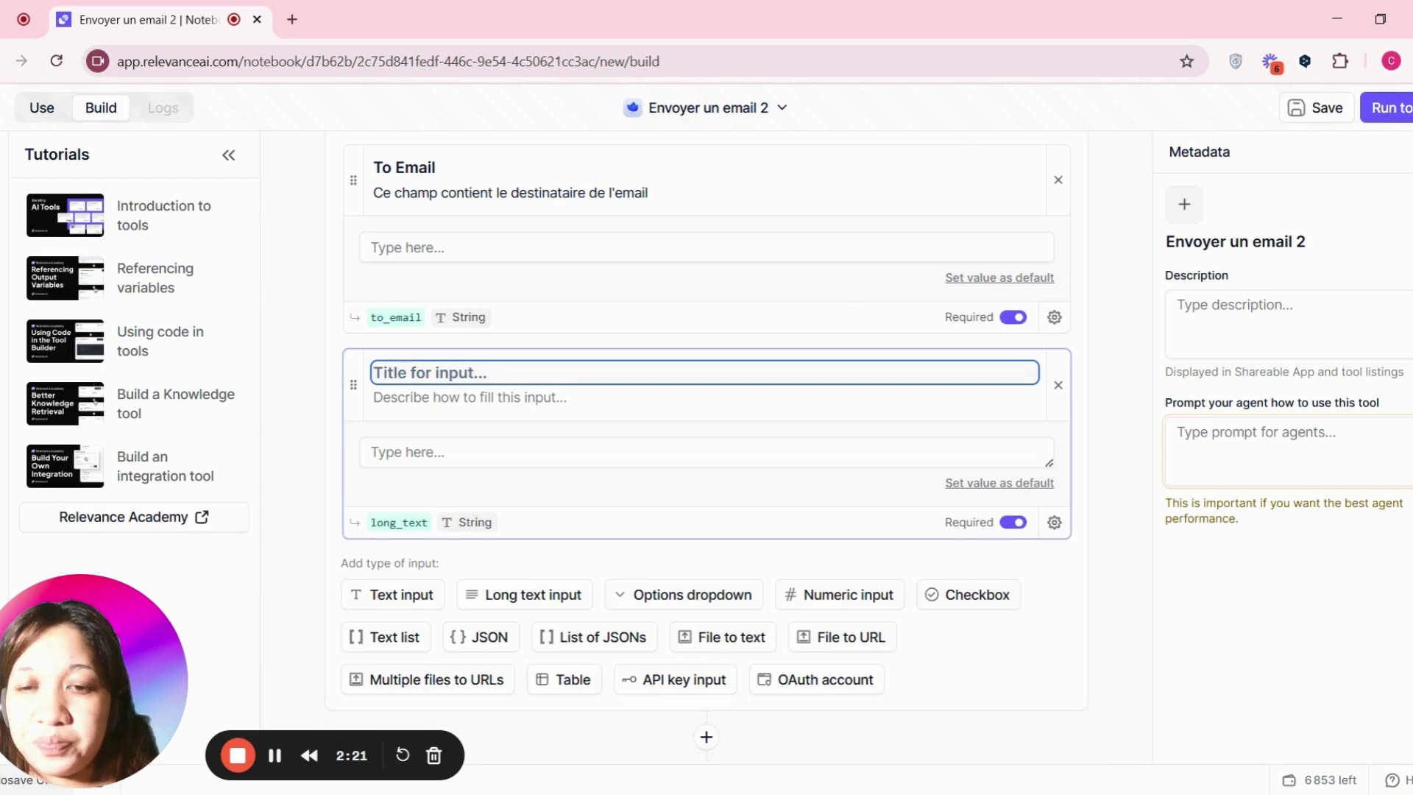
{"action": "scroll", "coordinate": [706, 412], "scroll_direction": "down", "scroll_amount": 15}
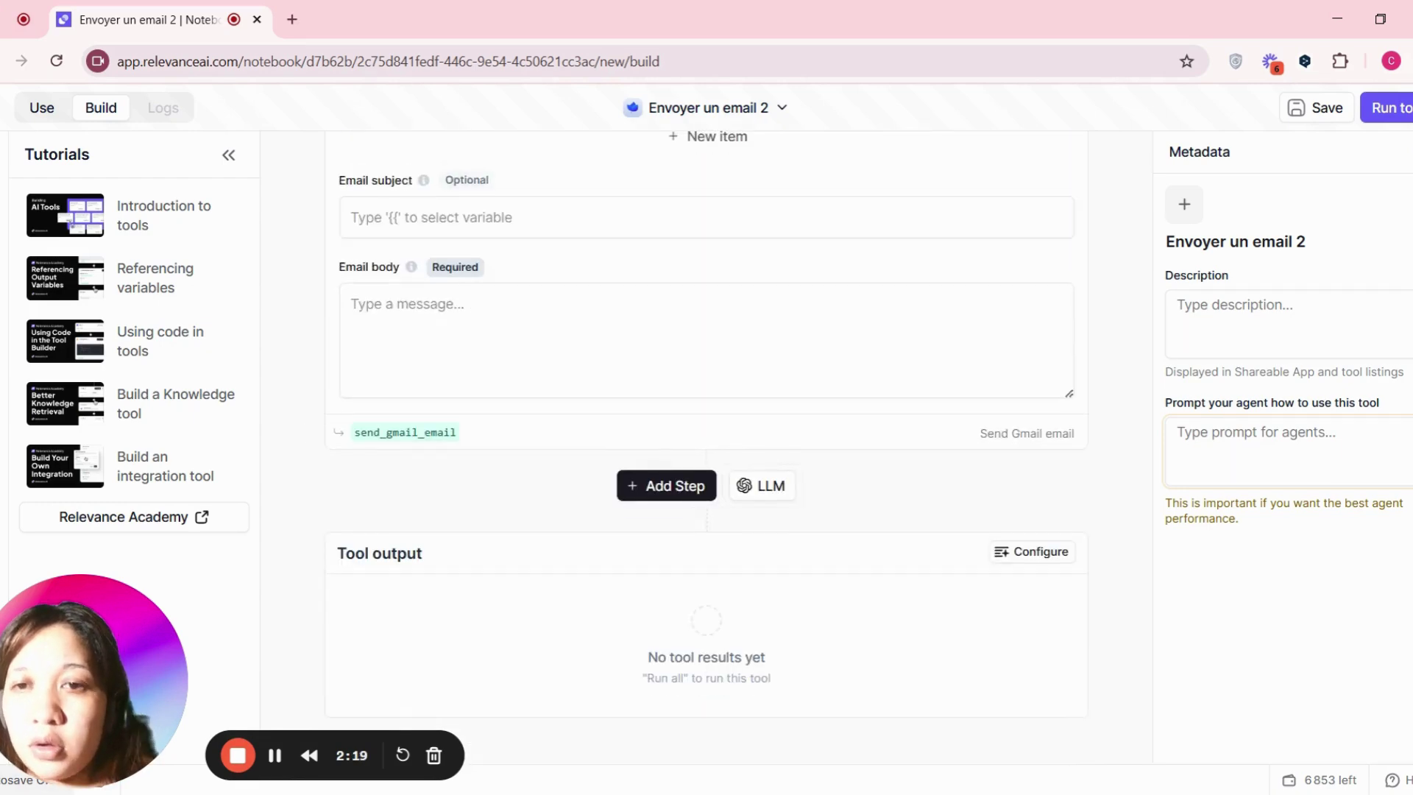
- Title the new input 'Email body' and describe it as 'Ce champ contient le corps du mail'
{"action": "scroll", "coordinate": [707, 412], "scroll_direction": "up", "scroll_amount": 3}
{"action": "double_click", "coordinate": [380, 464]}
{"action": "triple_click", "coordinate": [380, 468]}
{"action": "key", "text": "ctrl+c"}
{"action": "scroll", "coordinate": [473, 457], "scroll_direction": "up", "scroll_amount": 12}
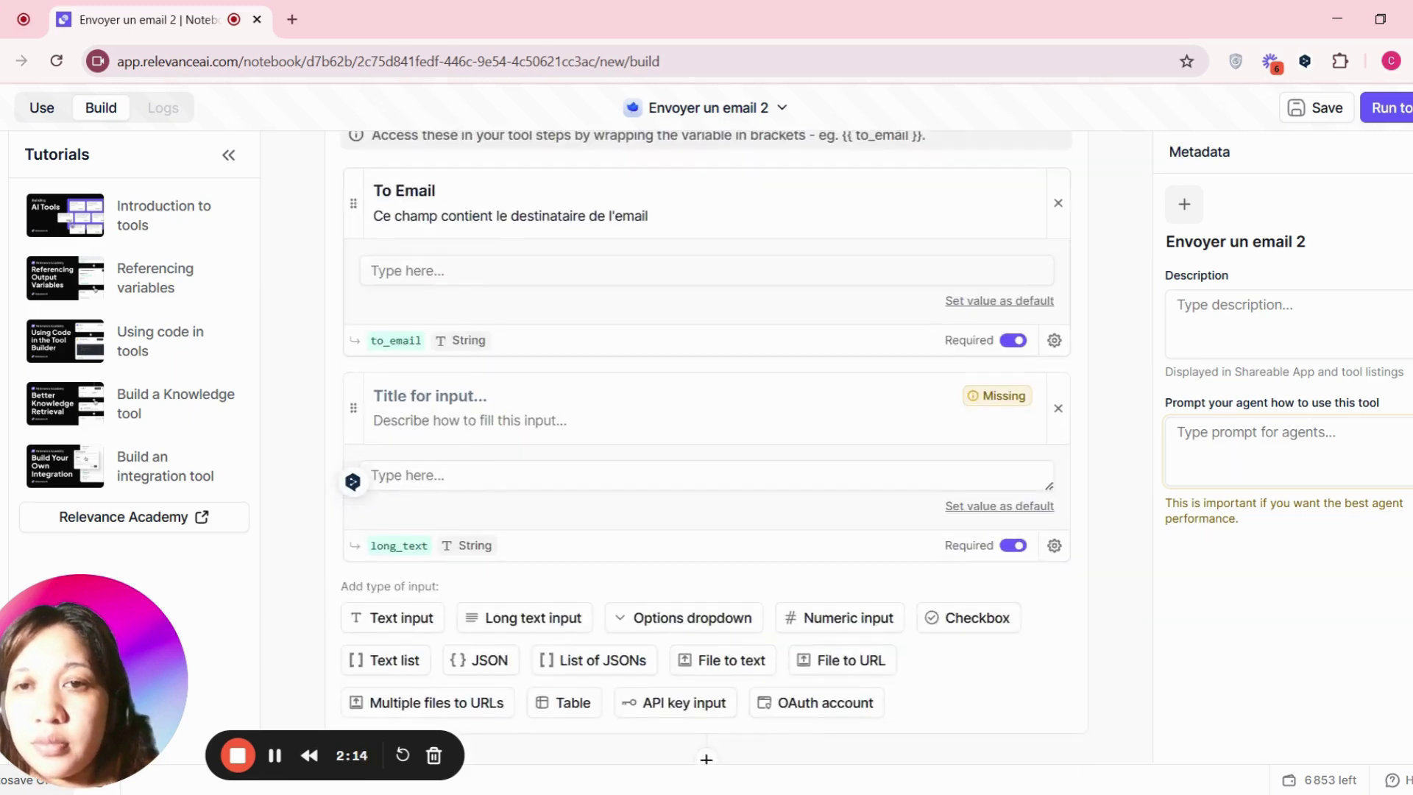
{"action": "left_click", "coordinate": [431, 396]}
{"action": "key", "text": "ctrl+v"}
{"action": "left_click", "coordinate": [430, 420]}
{"action": "type", "text": "Ce champ "}
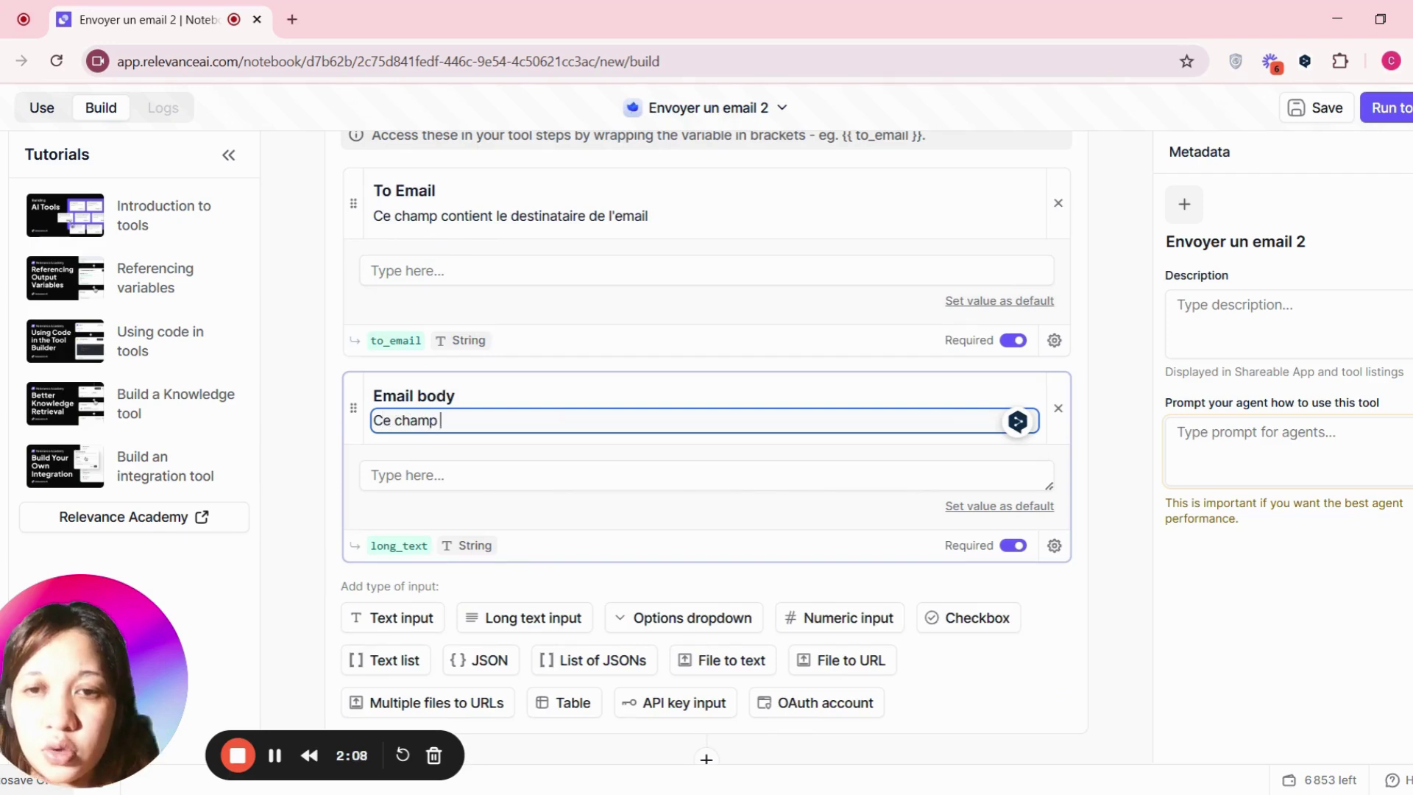
{"action": "type", "text": "contient l"}
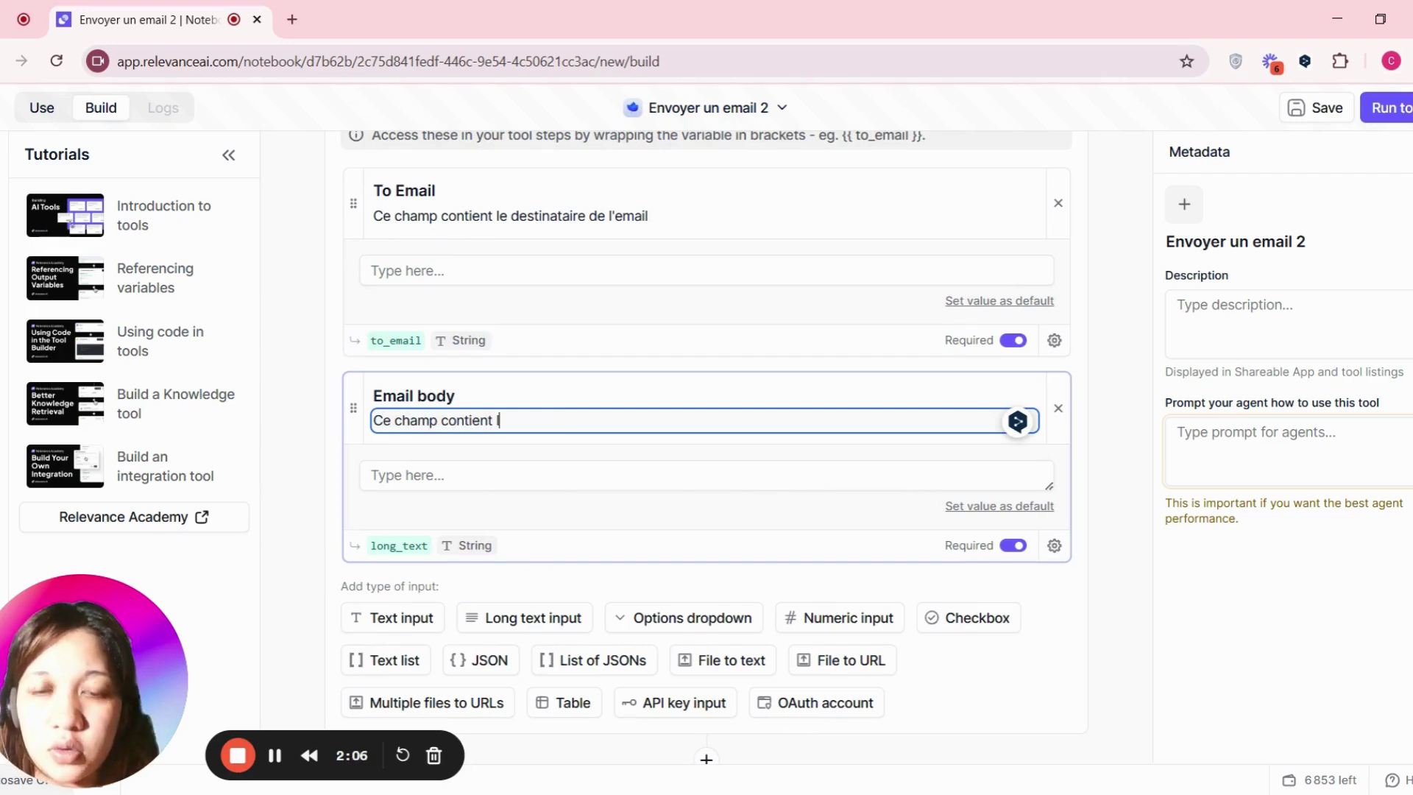
{"action": "type", "text": "e corps du mali"}
{"action": "key", "text": "BackSpace"}
{"action": "key", "text": "BackSpace"}
{"action": "type", "text": "il"}
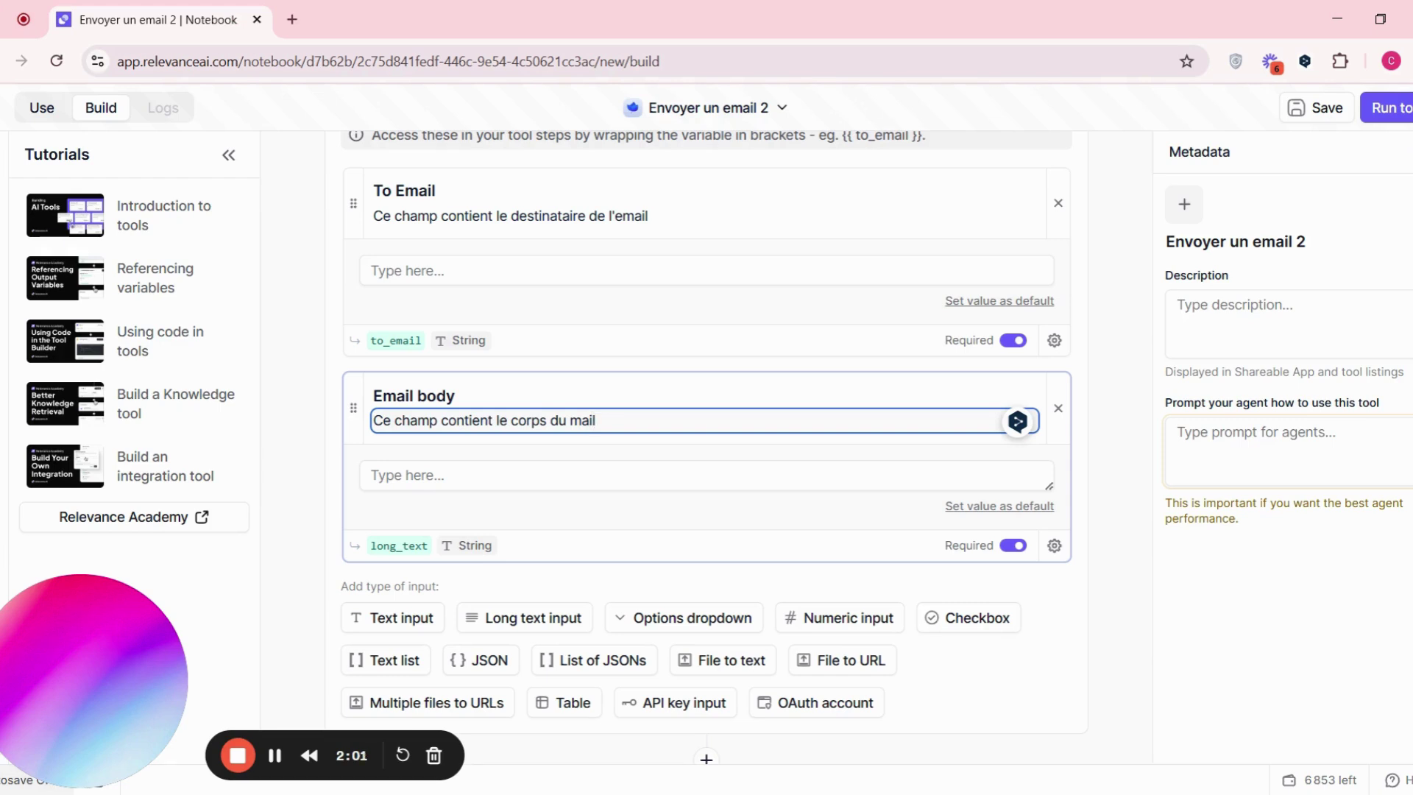
- Replace the long_text variable name with email_body
{"action": "left_click", "coordinate": [412, 545]}
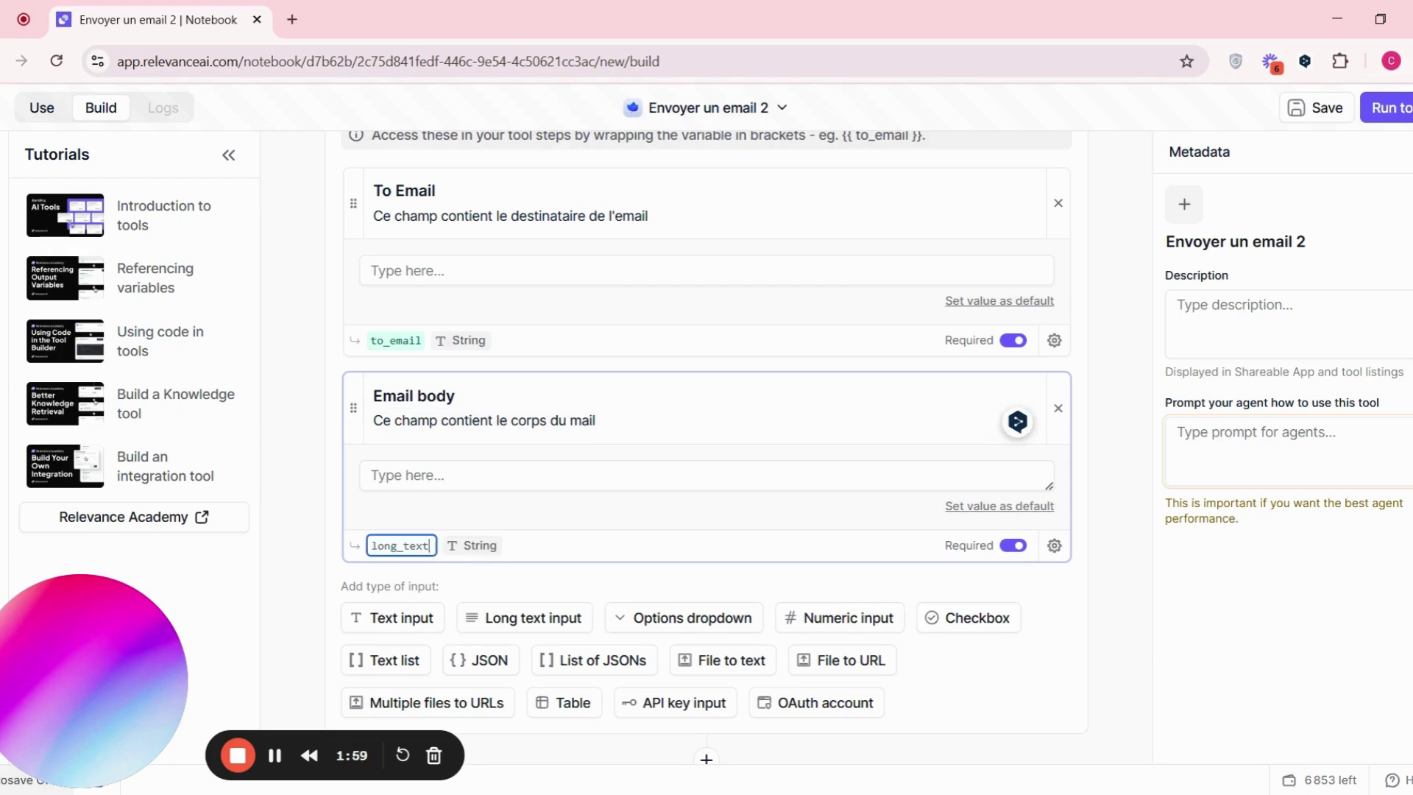
{"action": "double_click", "coordinate": [414, 545]}
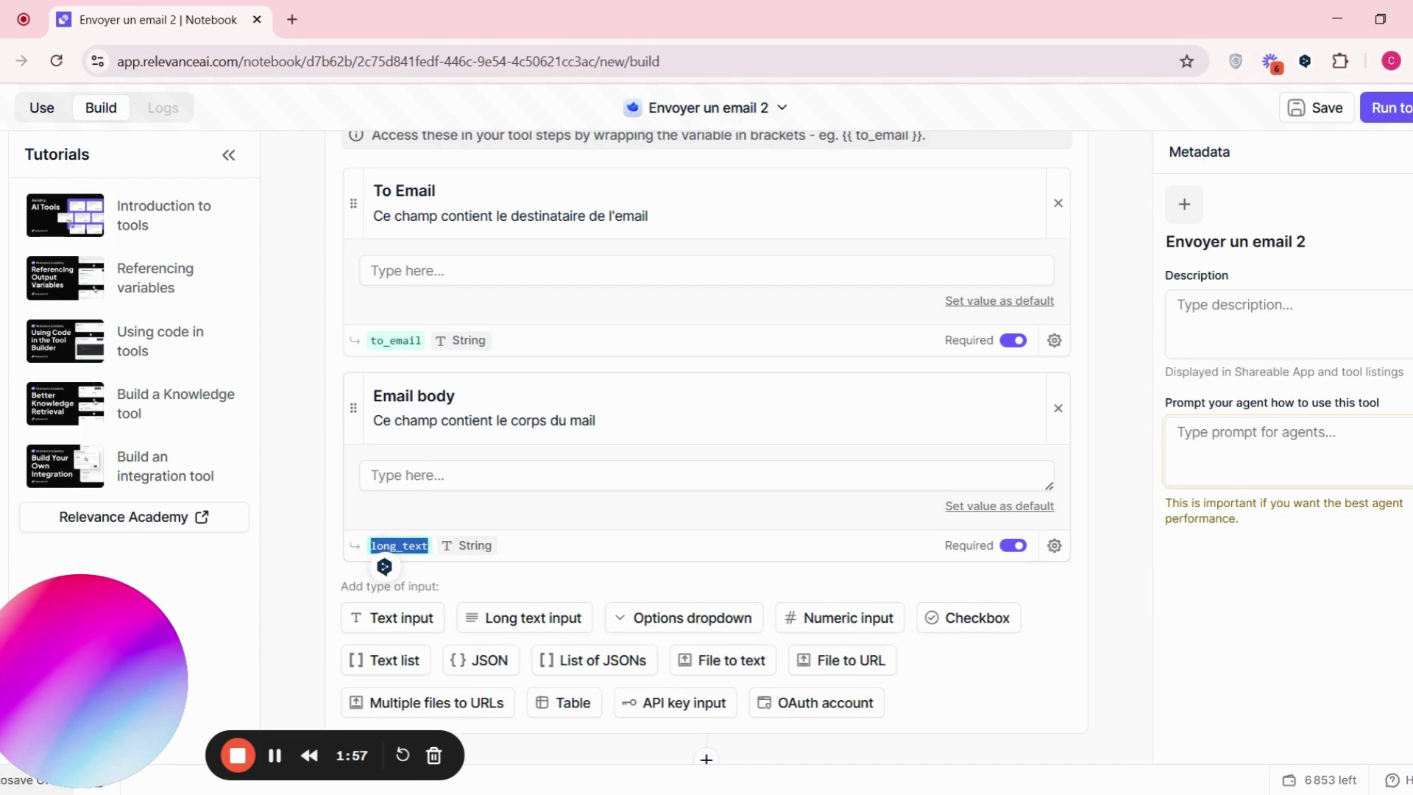
{"action": "double_click", "coordinate": [410, 546]}
{"action": "type", "text": "email"}
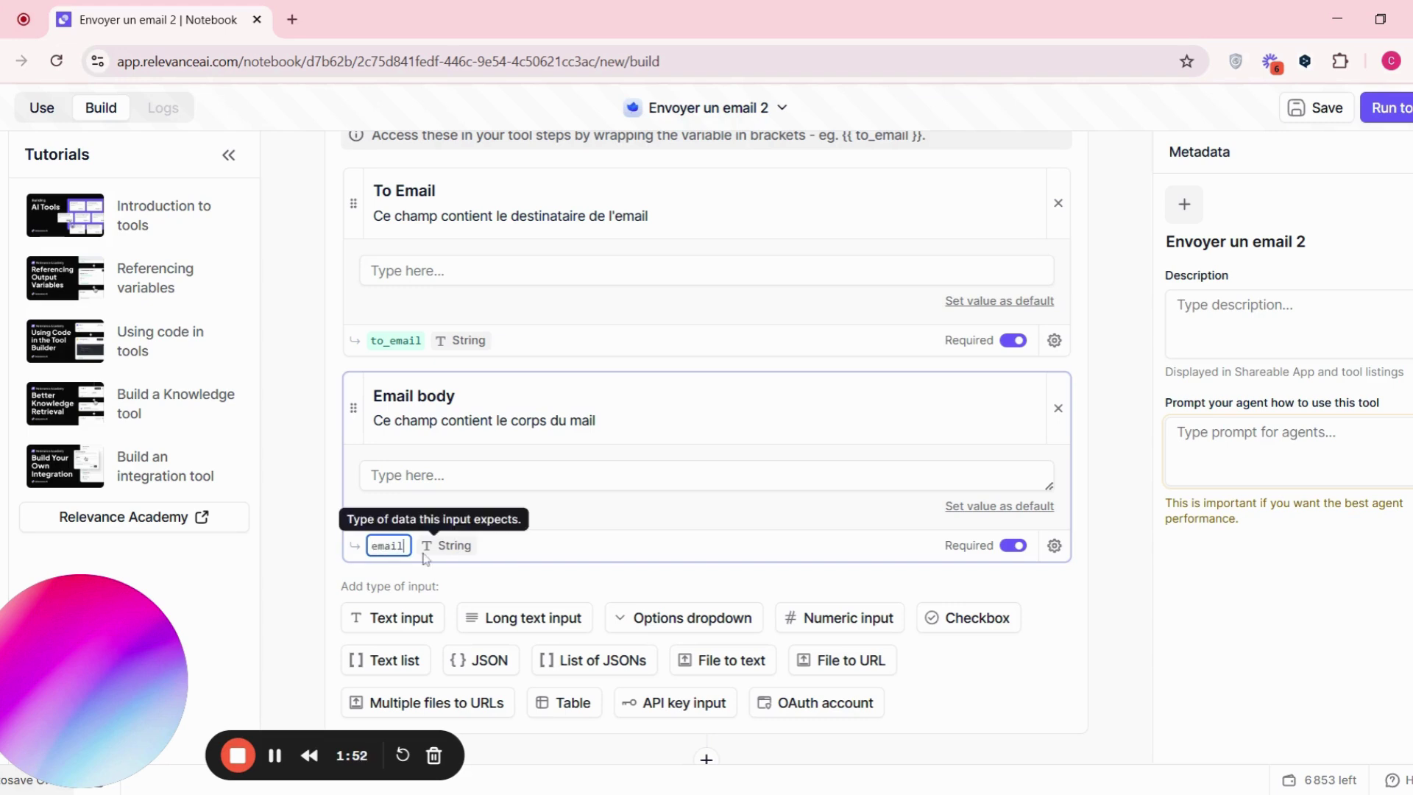
{"action": "type", "text": "_bodu"}
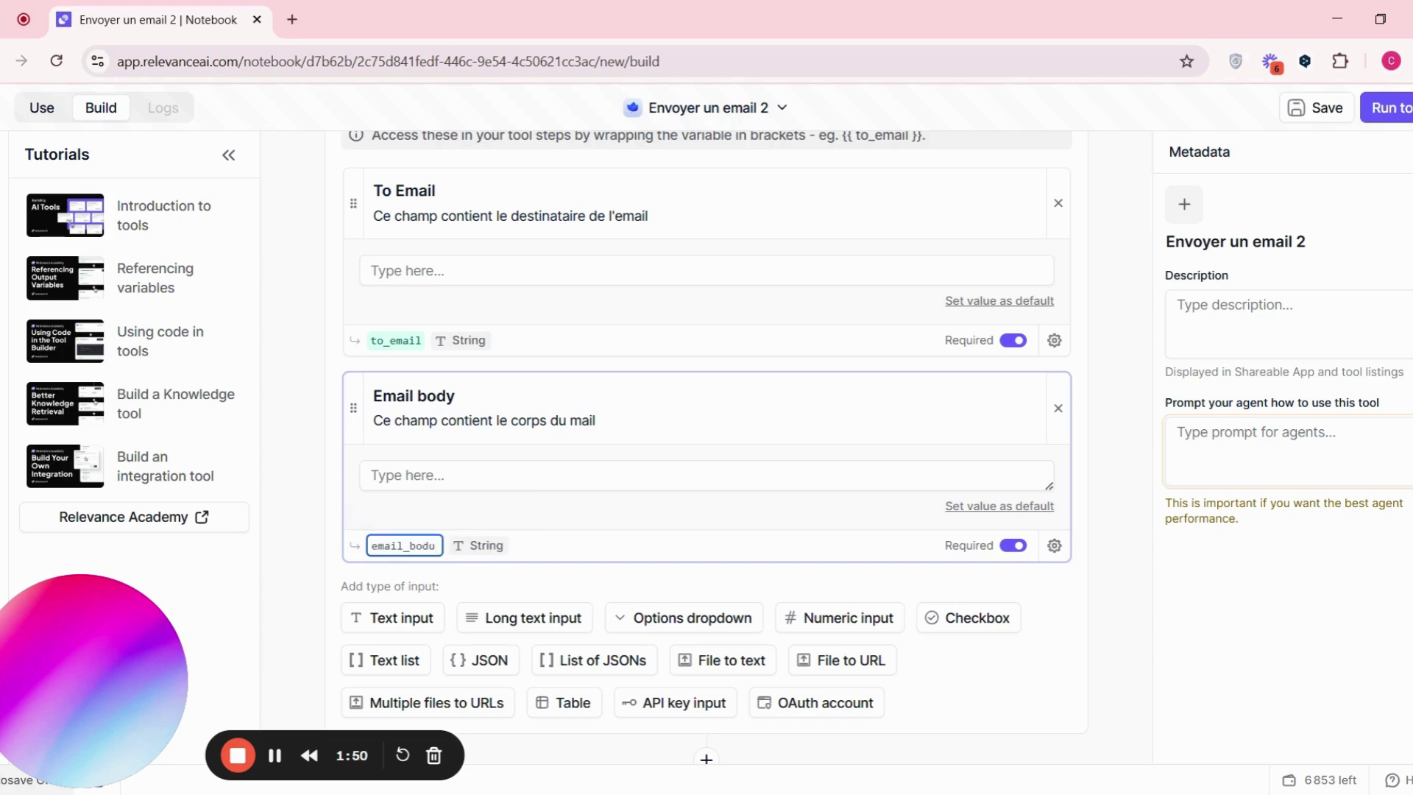
- Confirm the email_body variable name and copy it
{"action": "left_click", "coordinate": [1096, 630]}
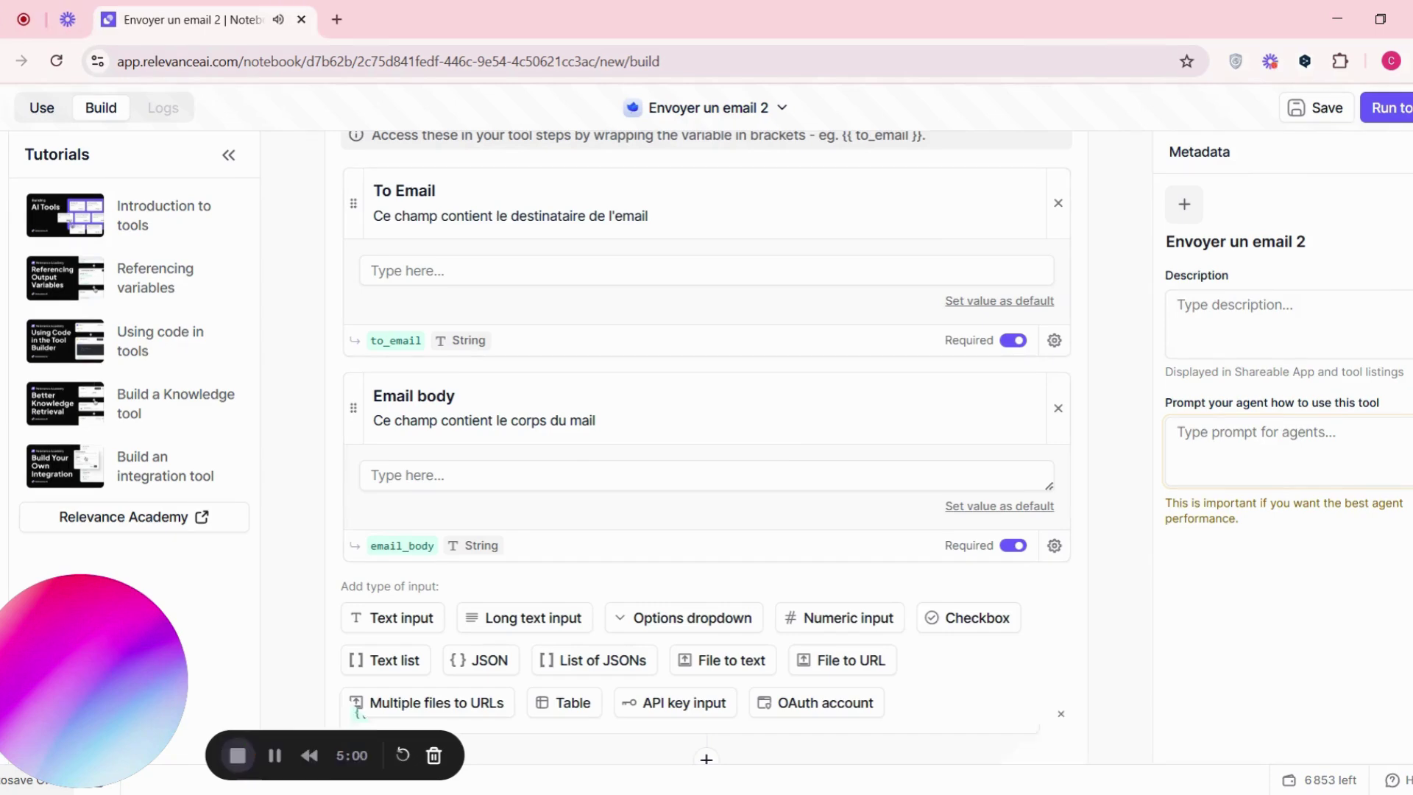
{"action": "scroll", "coordinate": [581, 468], "scroll_direction": "down", "scroll_amount": 4}
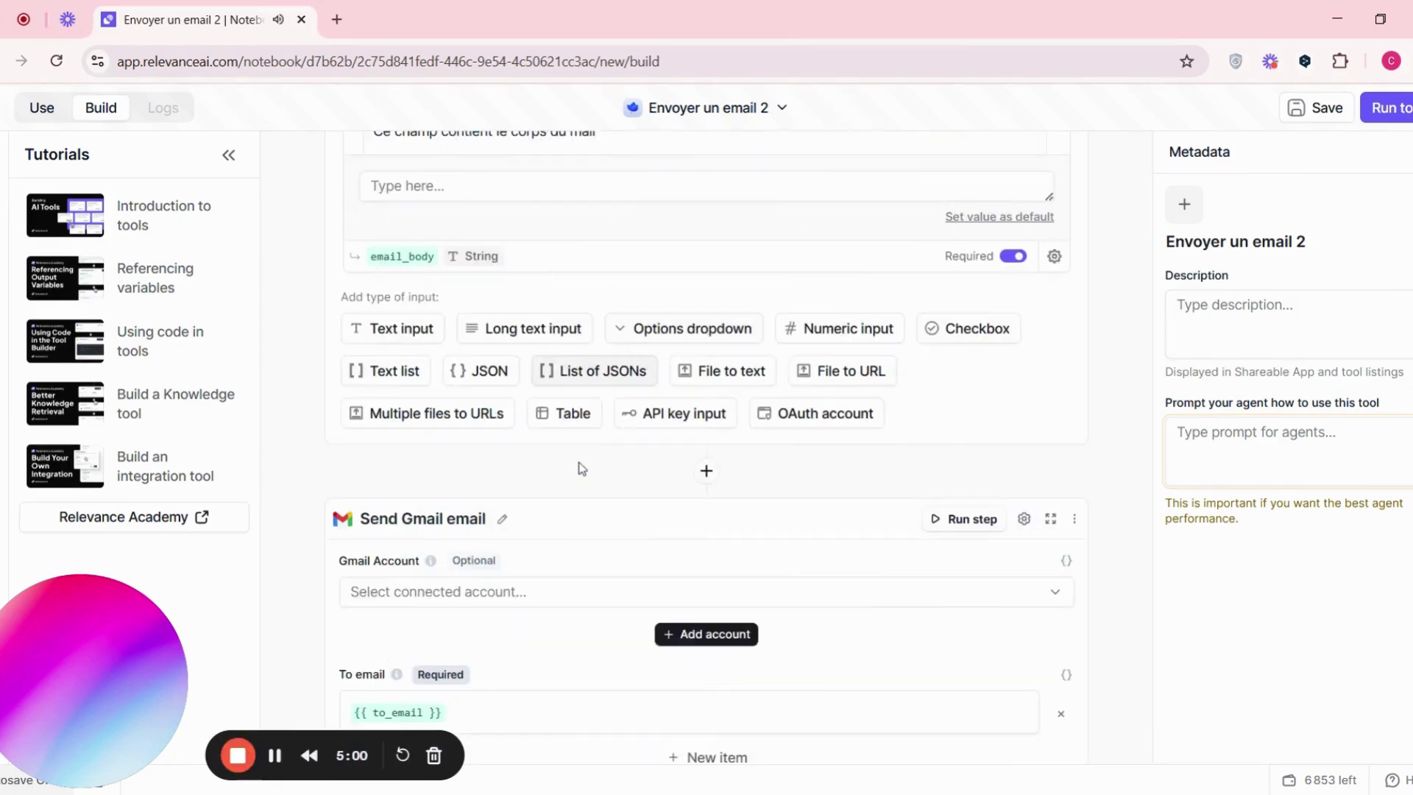
{"action": "scroll", "coordinate": [581, 468], "scroll_direction": "down", "scroll_amount": 4}
{"action": "scroll", "coordinate": [549, 543], "scroll_direction": "up", "scroll_amount": 3}
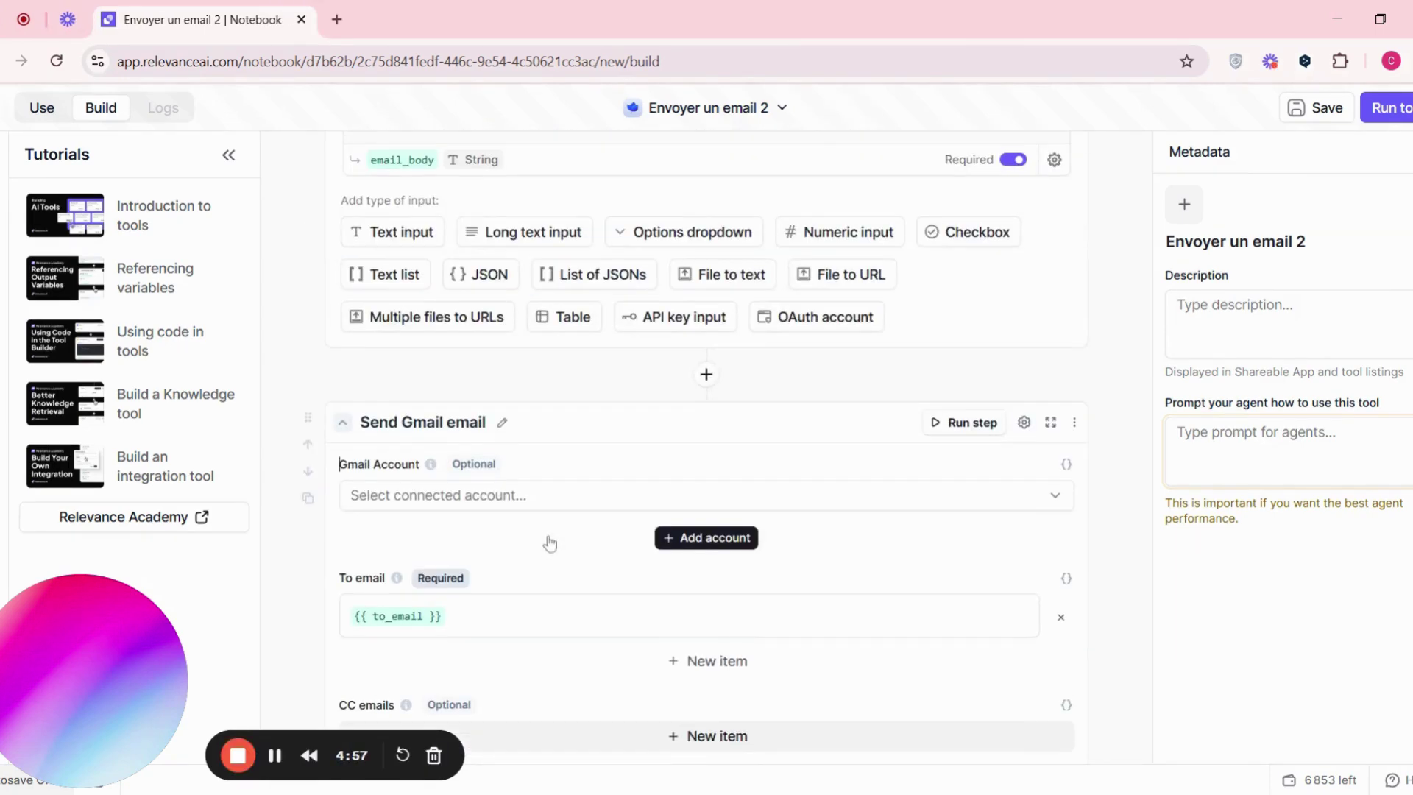
{"action": "double_click", "coordinate": [404, 160]}
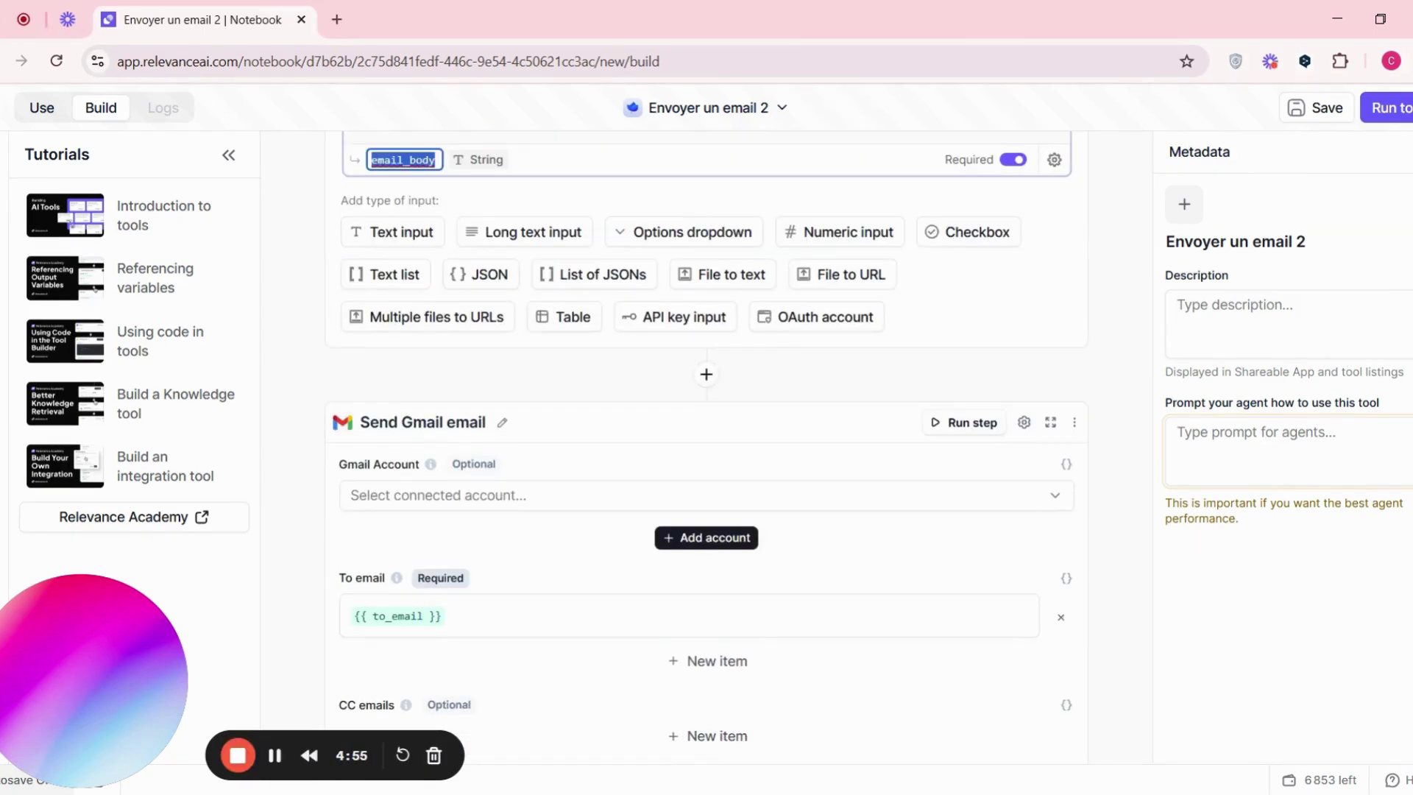
{"action": "left_click", "coordinate": [678, 425]}
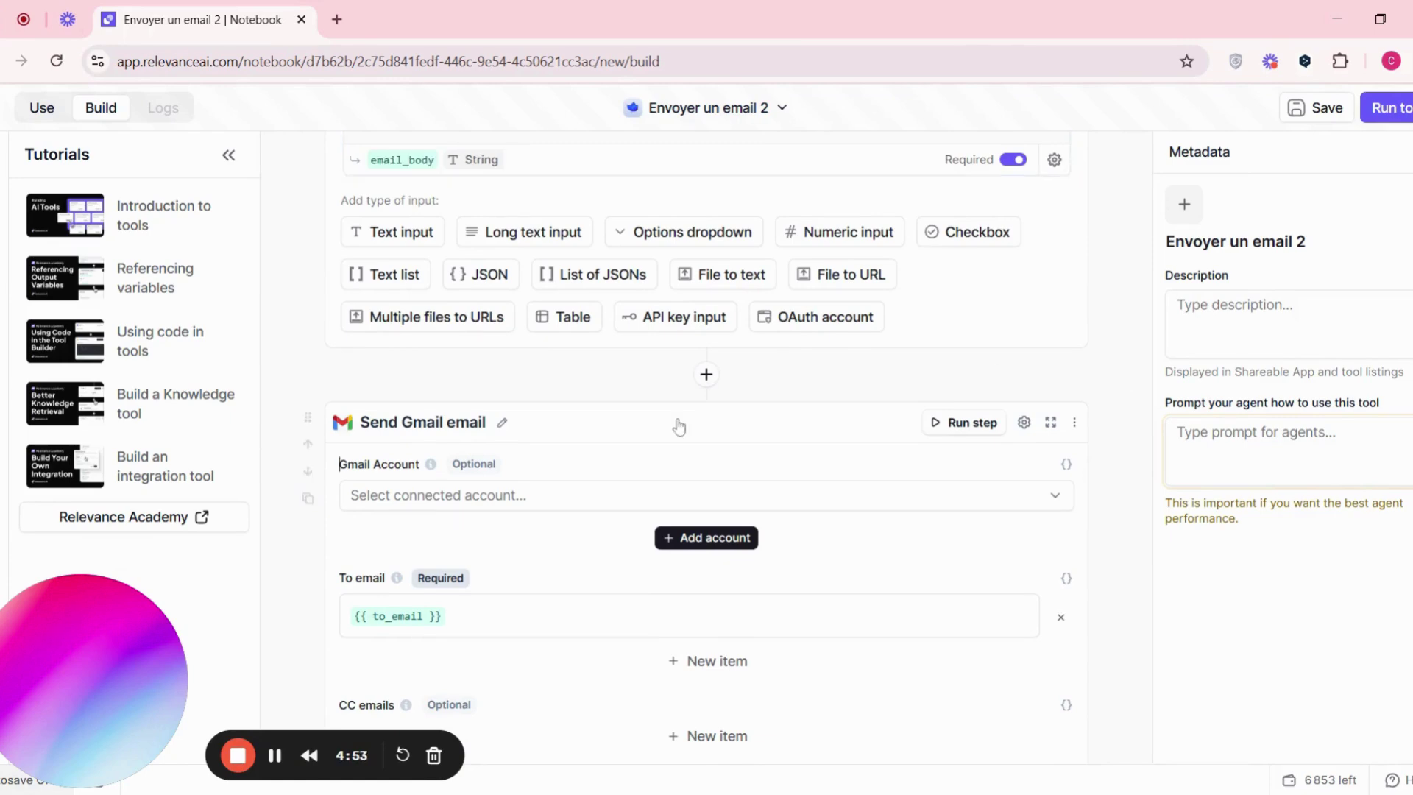
{"action": "scroll", "coordinate": [680, 427], "scroll_direction": "down", "scroll_amount": 9}
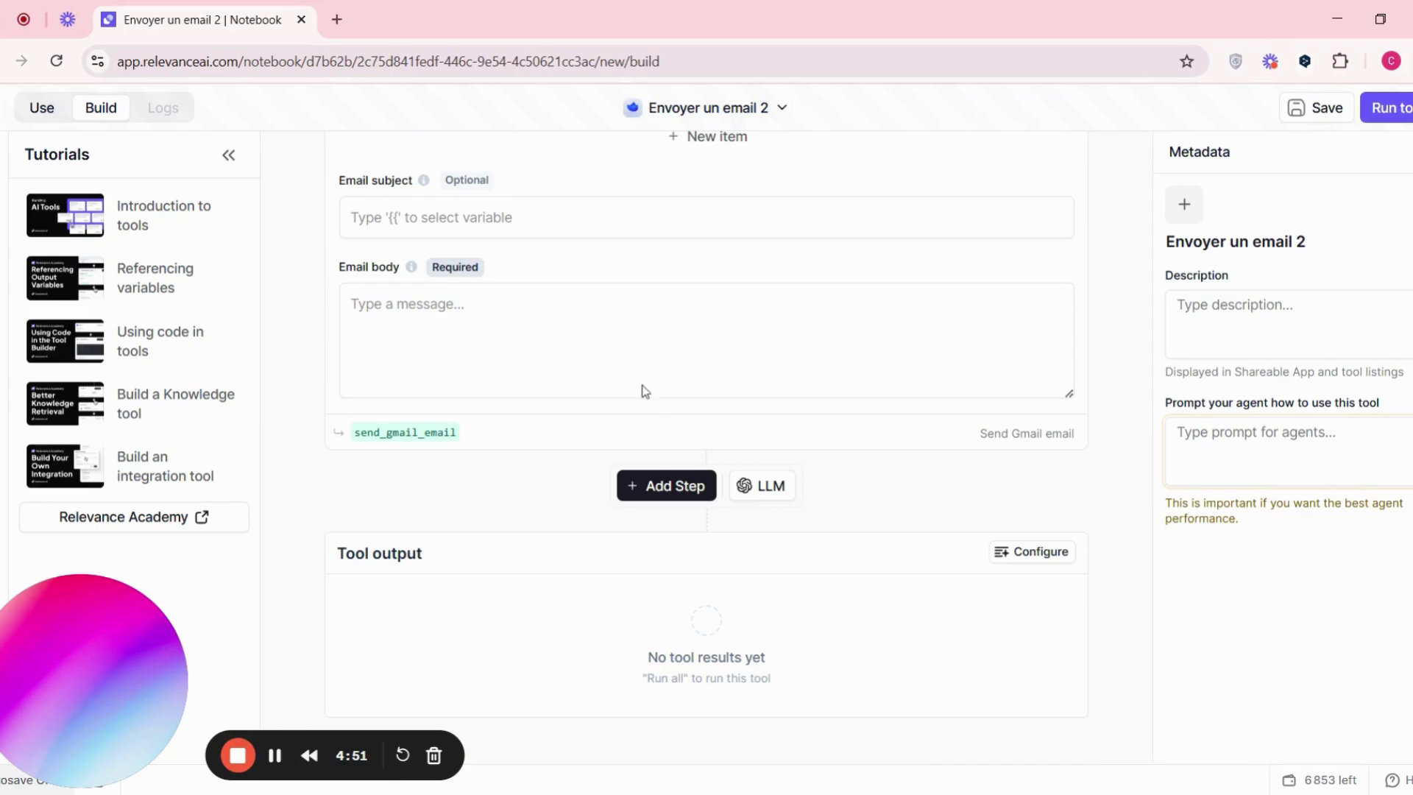
- In the Gmail step's Email body field, remove a wrongly pasted Loom link and begin a '{' variable reference
{"action": "left_click", "coordinate": [588, 339]}
{"action": "scroll", "coordinate": [589, 338], "scroll_direction": "up", "scroll_amount": 1}
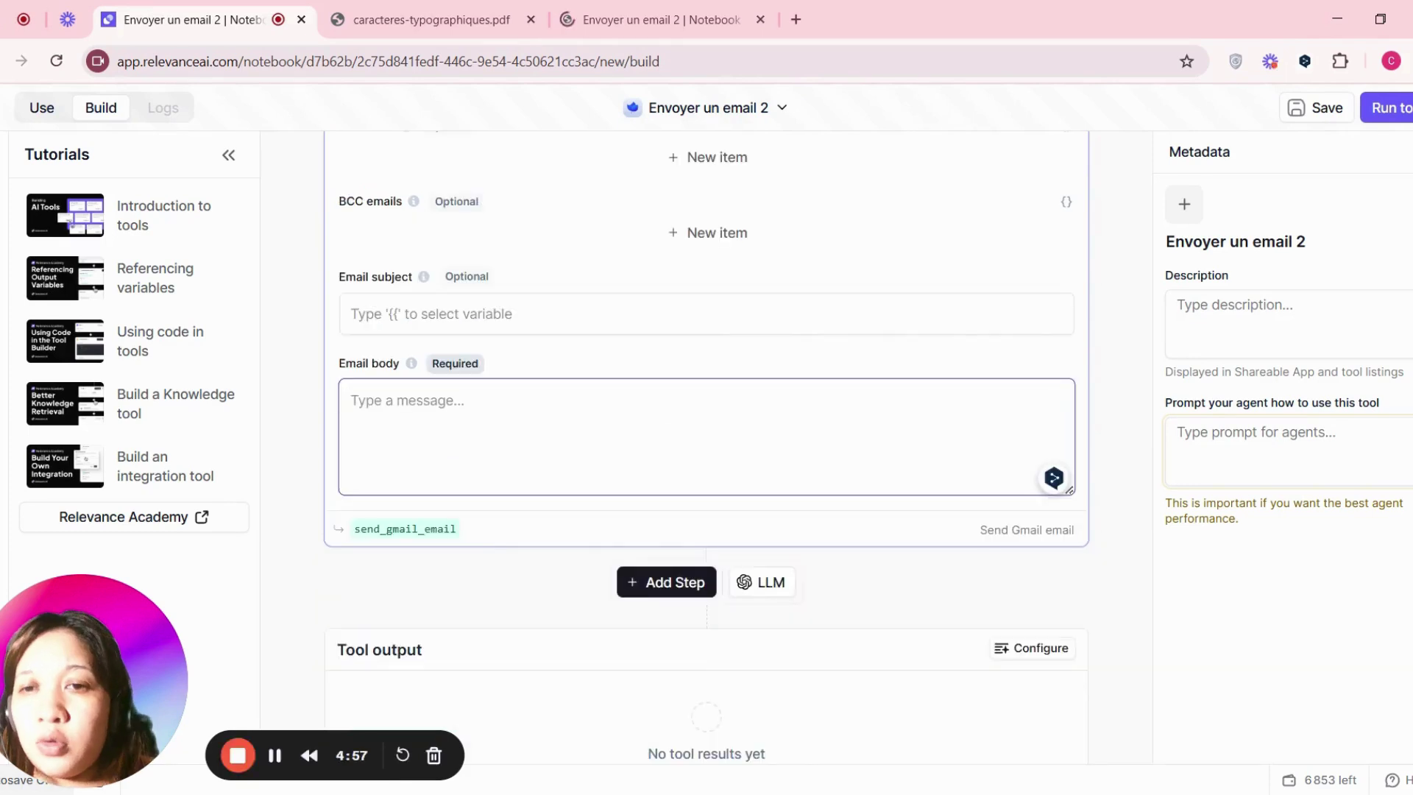
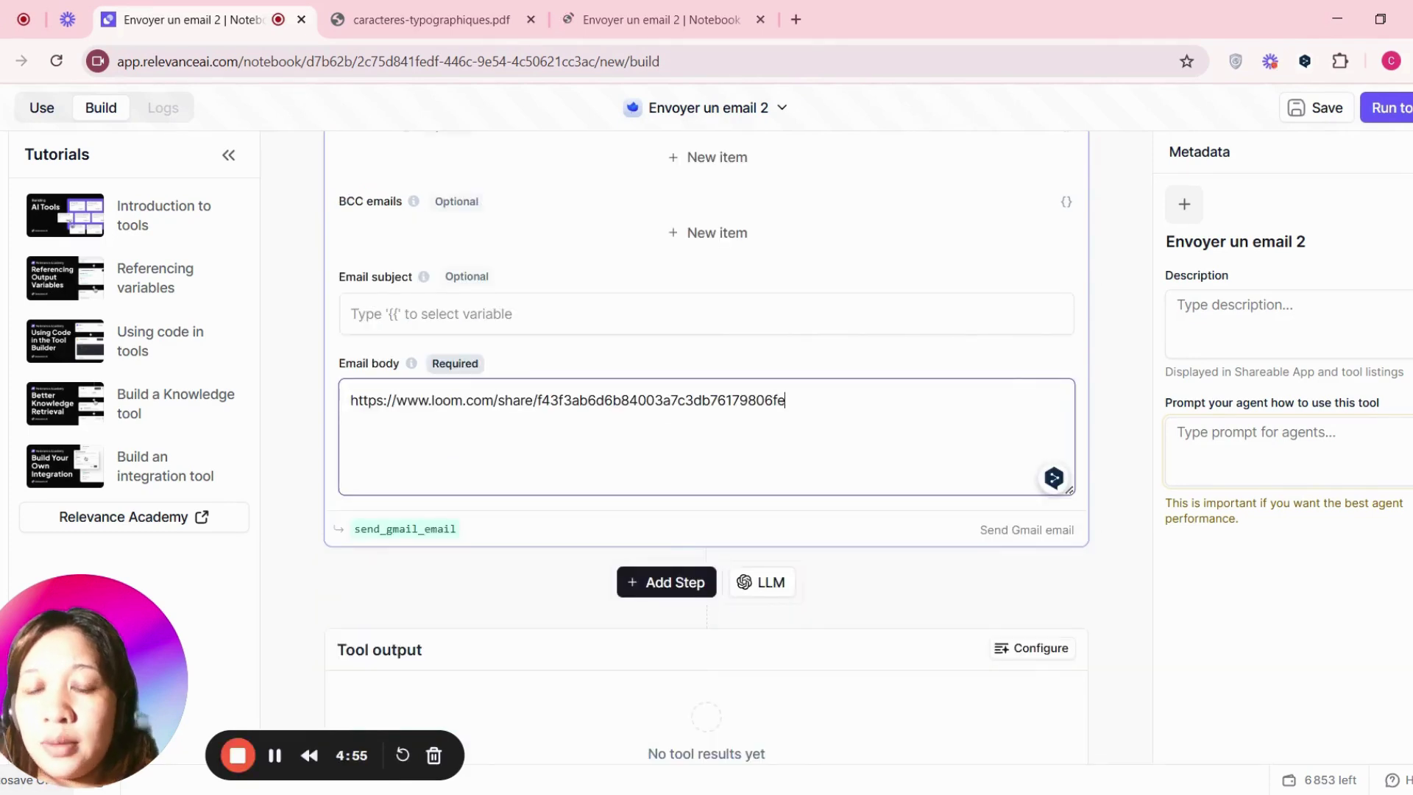
{"action": "key", "text": "ctrl+a"}
{"action": "key", "text": "BackSpace"}
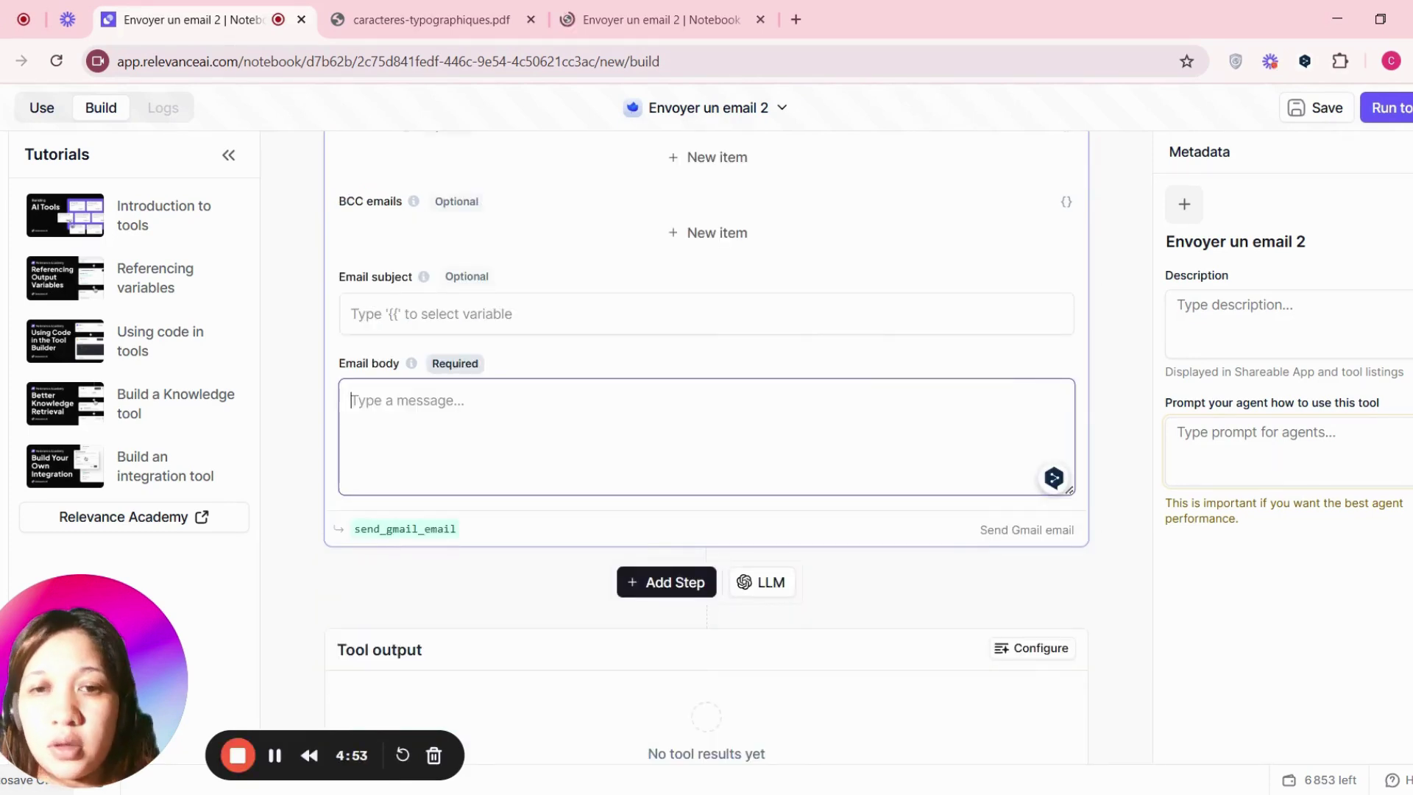
{"action": "left_click", "coordinate": [343, 27]}
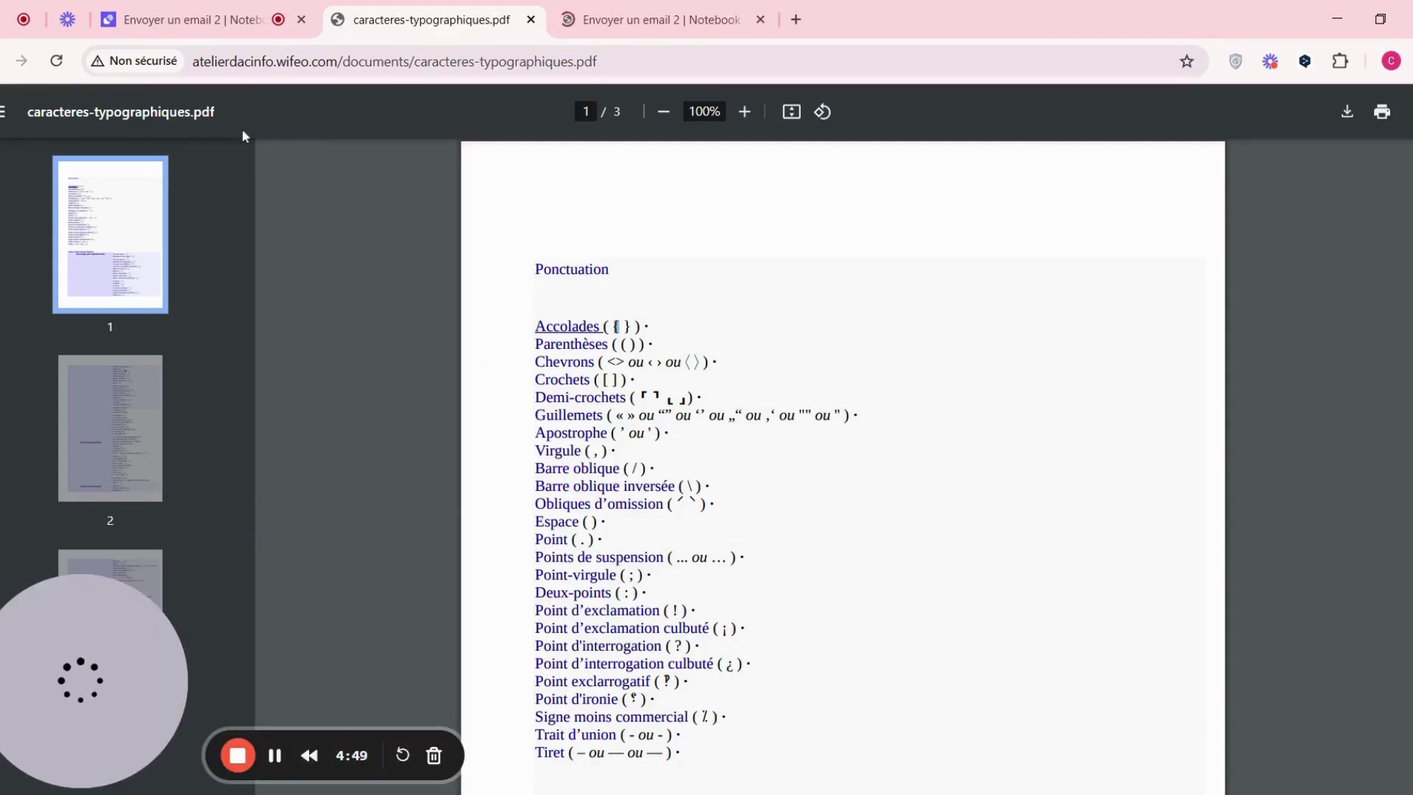
{"action": "left_click", "coordinate": [227, 30]}
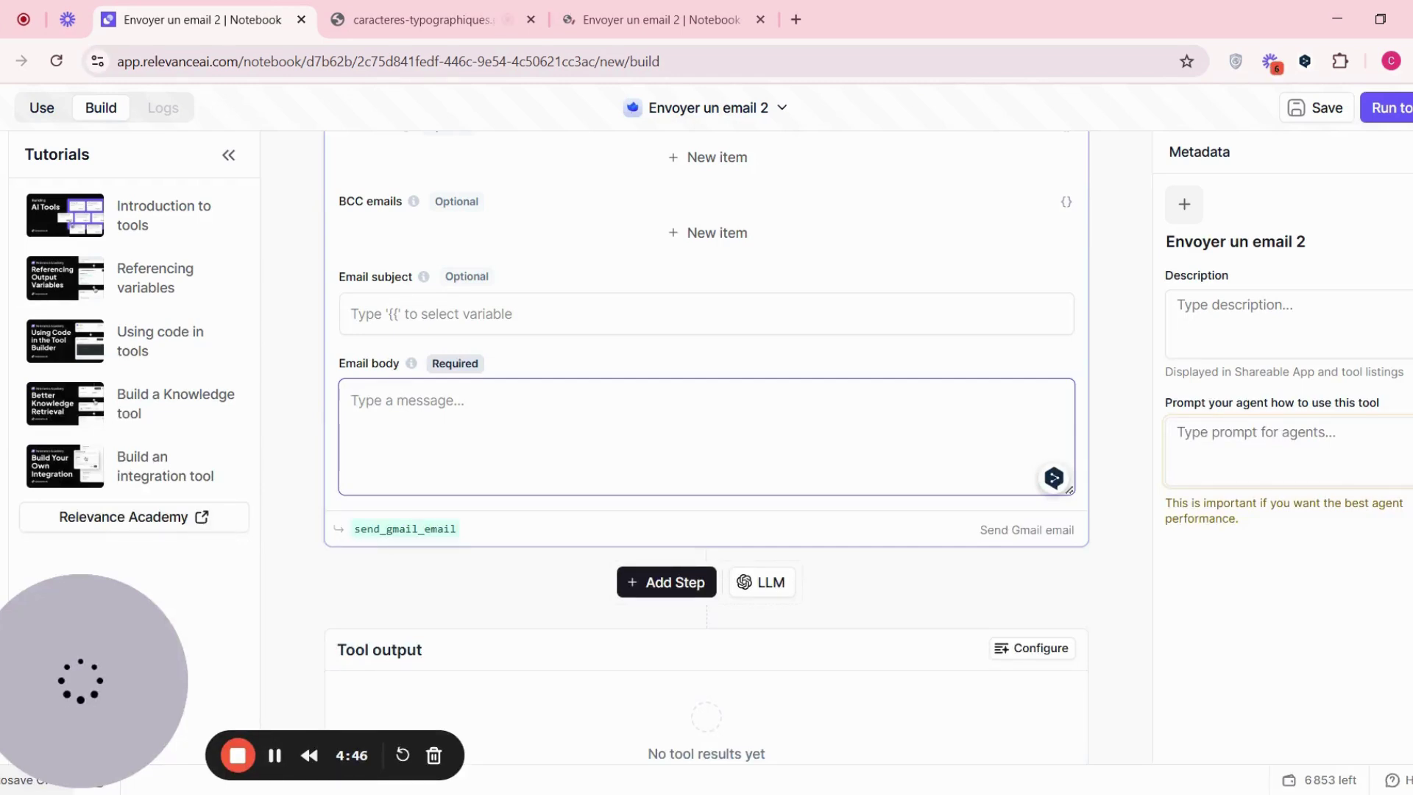
{"action": "type", "text": "{{ email_body"}
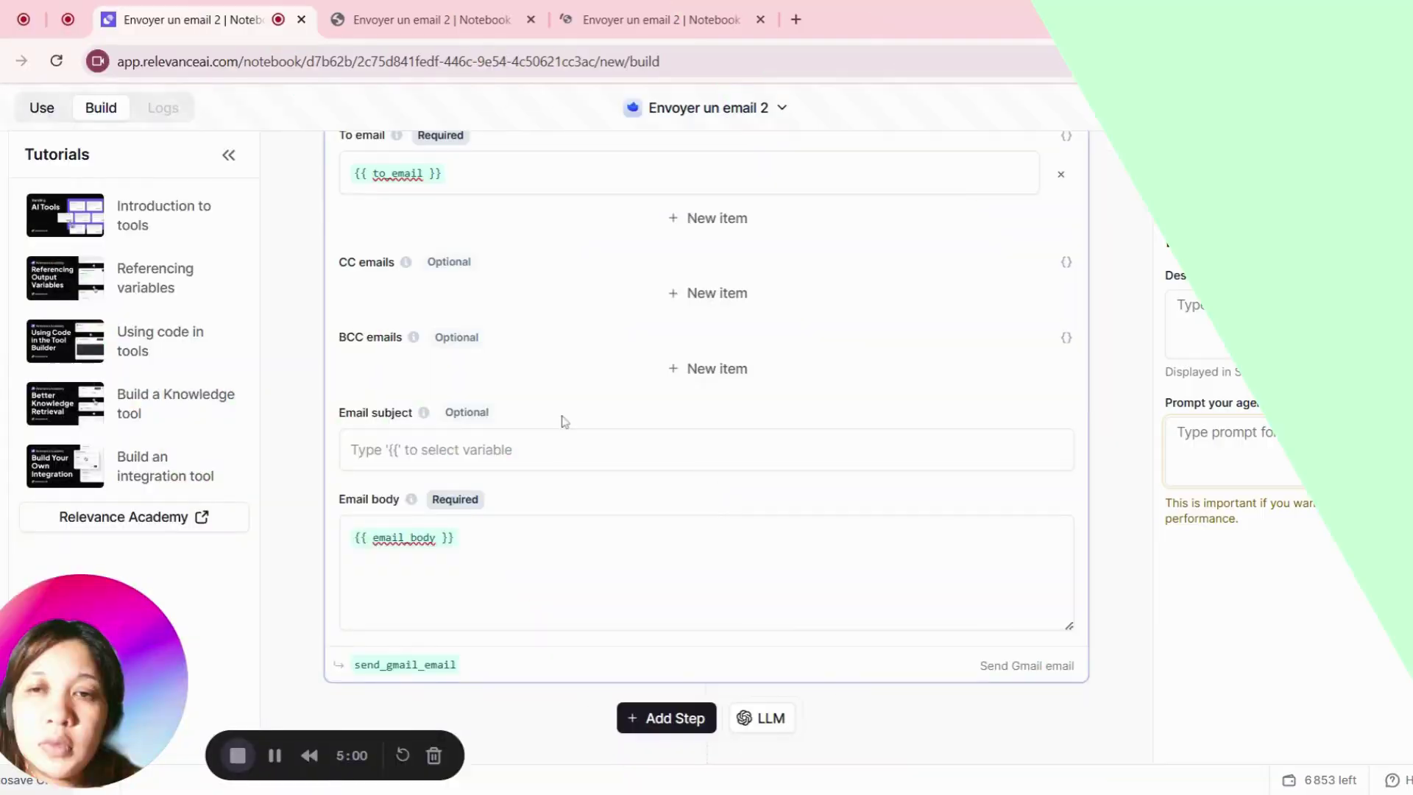
{"action": "scroll", "coordinate": [566, 421], "scroll_direction": "down", "scroll_amount": 1}
{"action": "scroll", "coordinate": [566, 421], "scroll_direction": "up", "scroll_amount": 1}
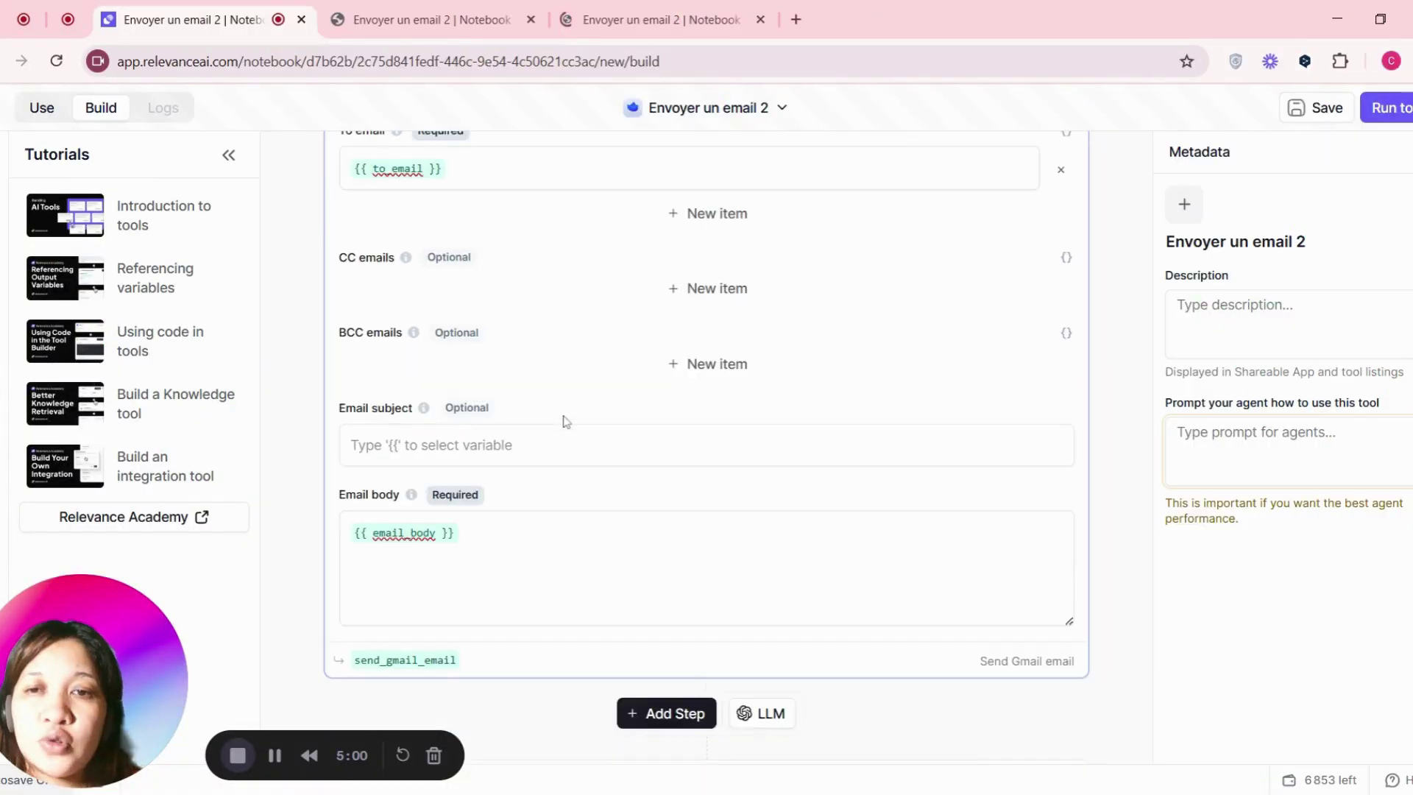
{"action": "scroll", "coordinate": [566, 421], "scroll_direction": "up", "scroll_amount": 1}
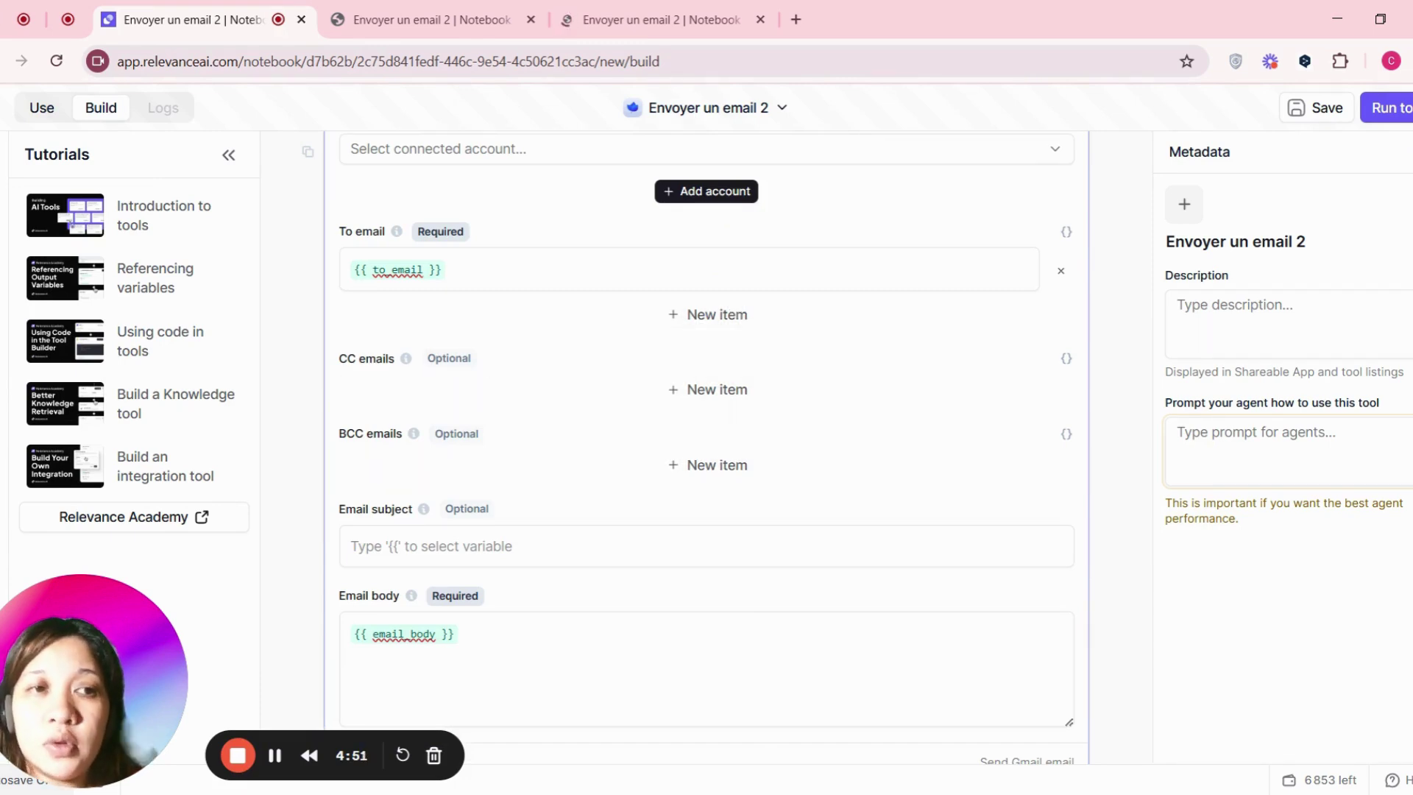
{"action": "scroll", "coordinate": [1028, 534], "scroll_direction": "up", "scroll_amount": 6}
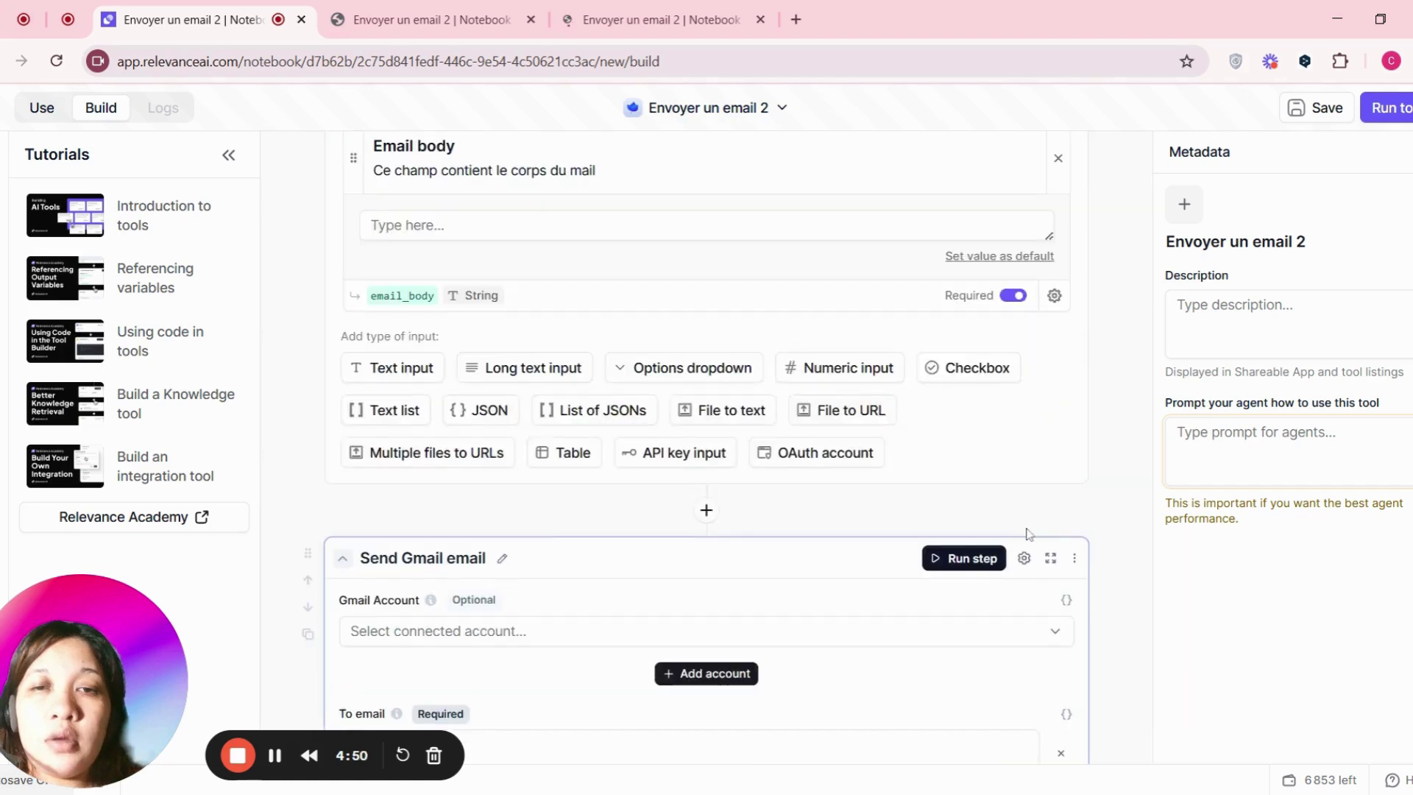
{"action": "scroll", "coordinate": [1028, 533], "scroll_direction": "up", "scroll_amount": 4}
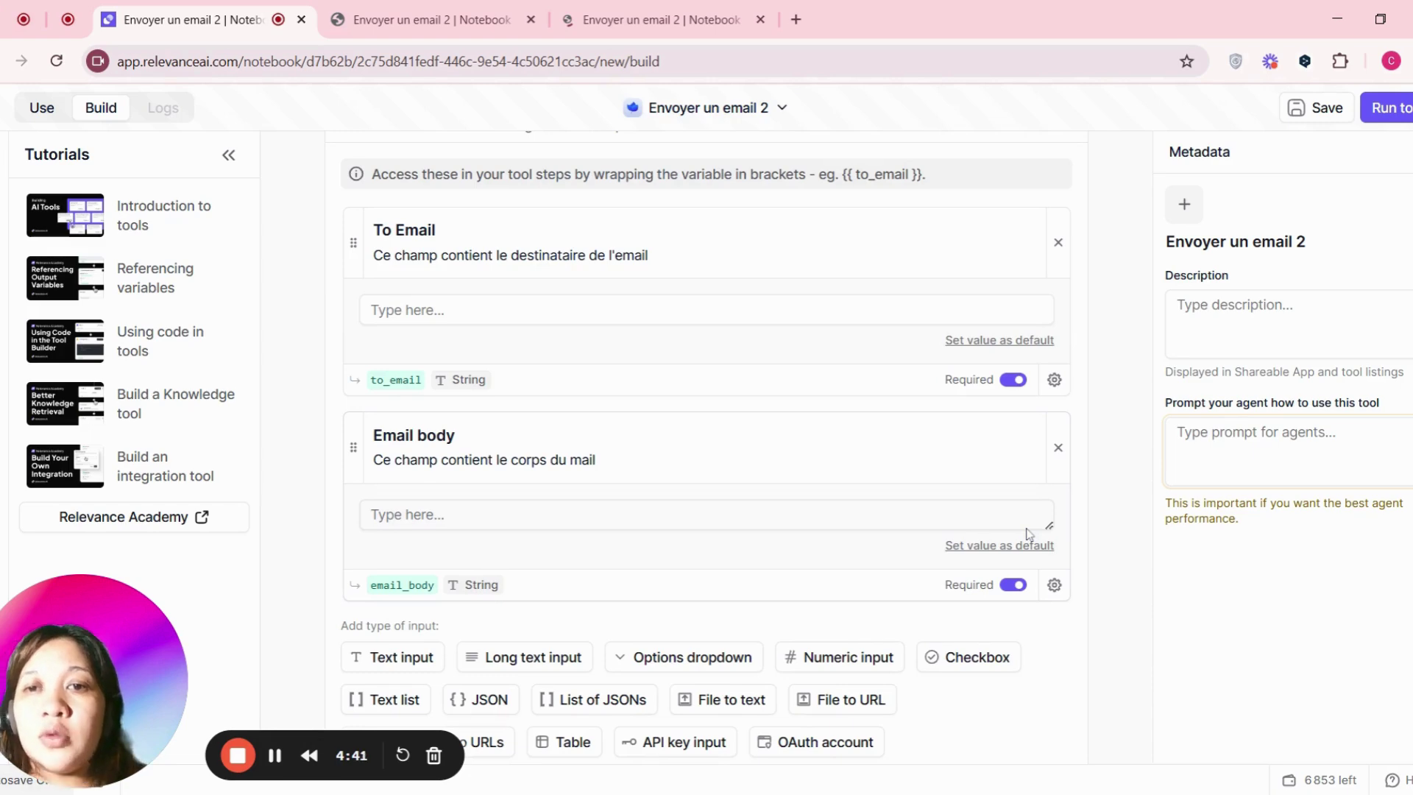
{"action": "scroll", "coordinate": [1028, 533], "scroll_direction": "up", "scroll_amount": 5}
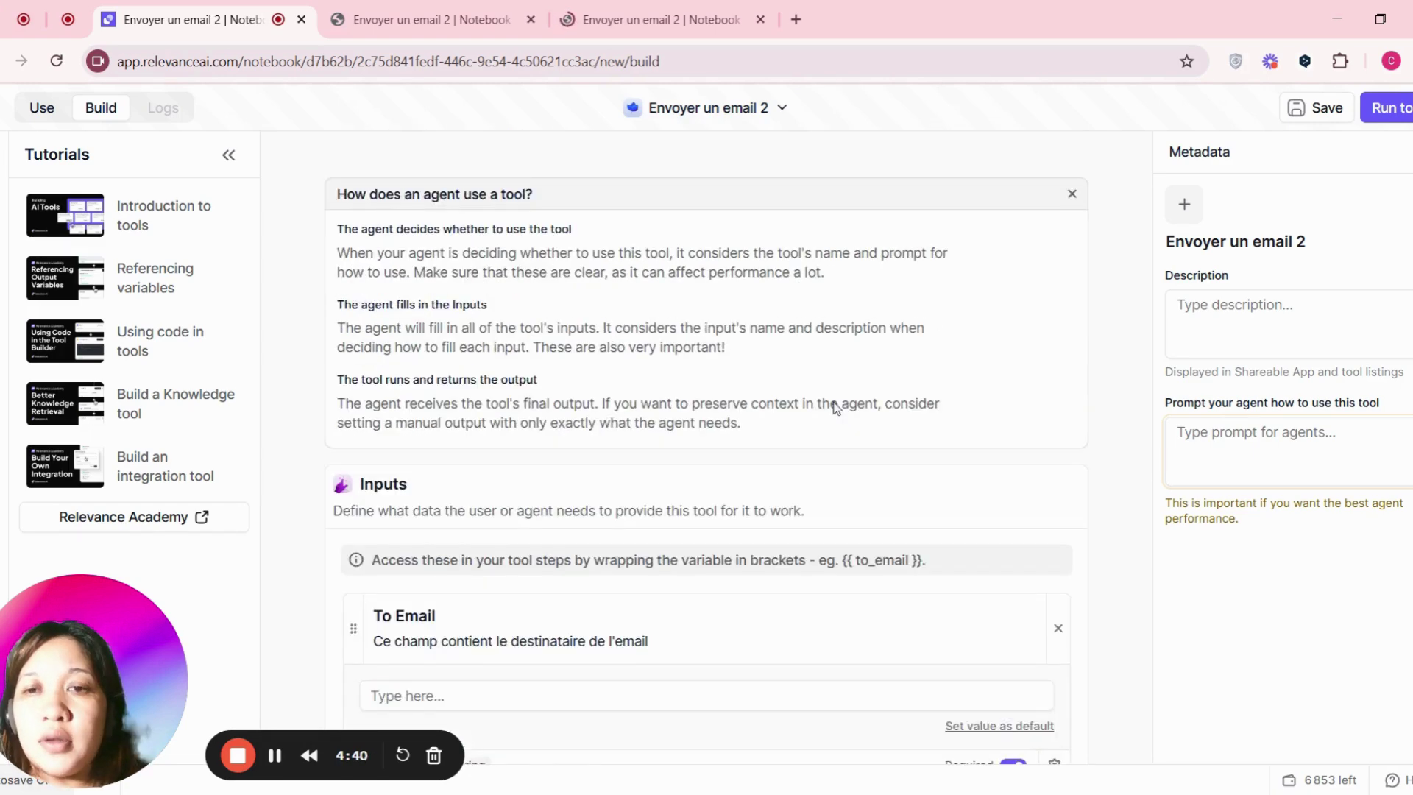
{"action": "scroll", "coordinate": [835, 407], "scroll_direction": "down", "scroll_amount": 5}
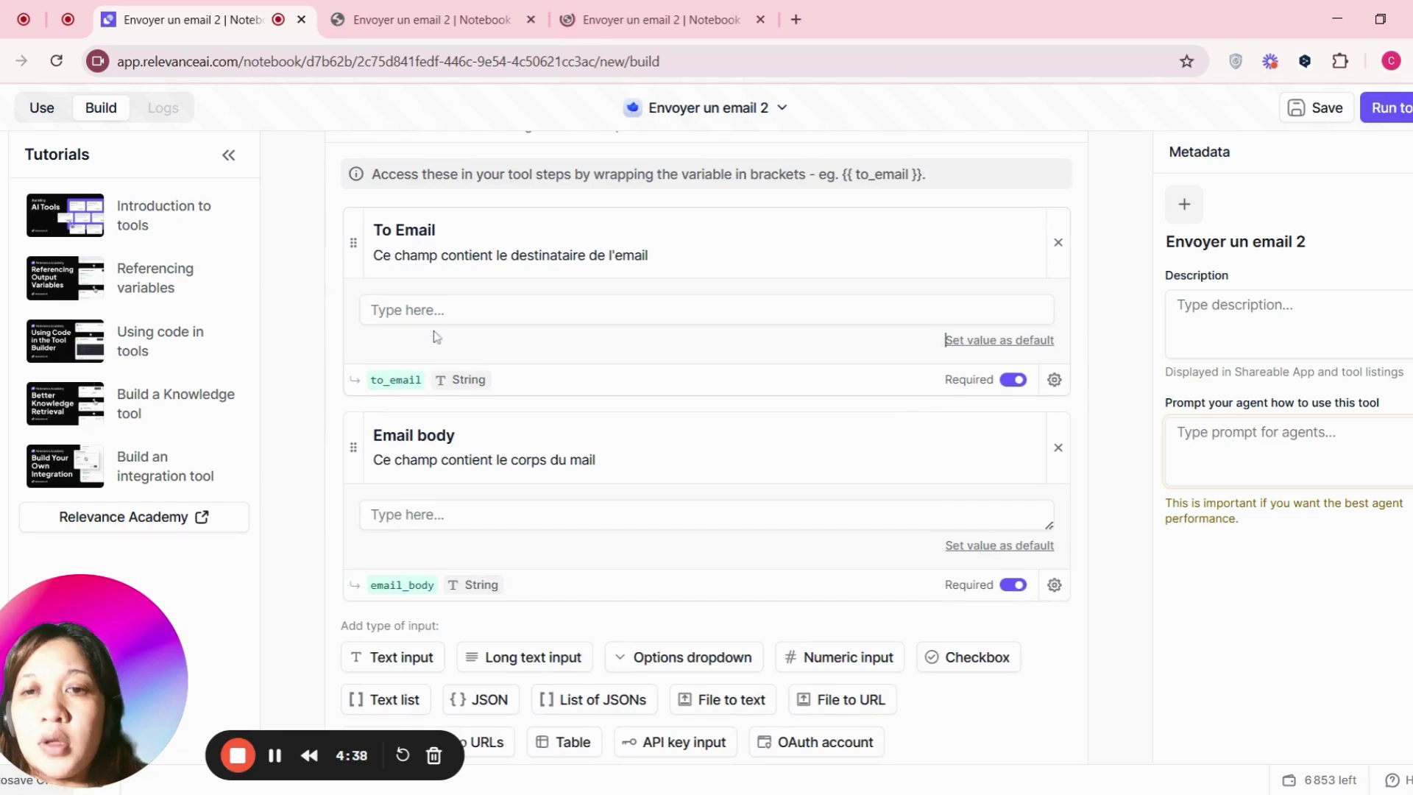
- Enter the recipient's email address as the To Email test value
{"action": "left_click", "coordinate": [436, 309]}
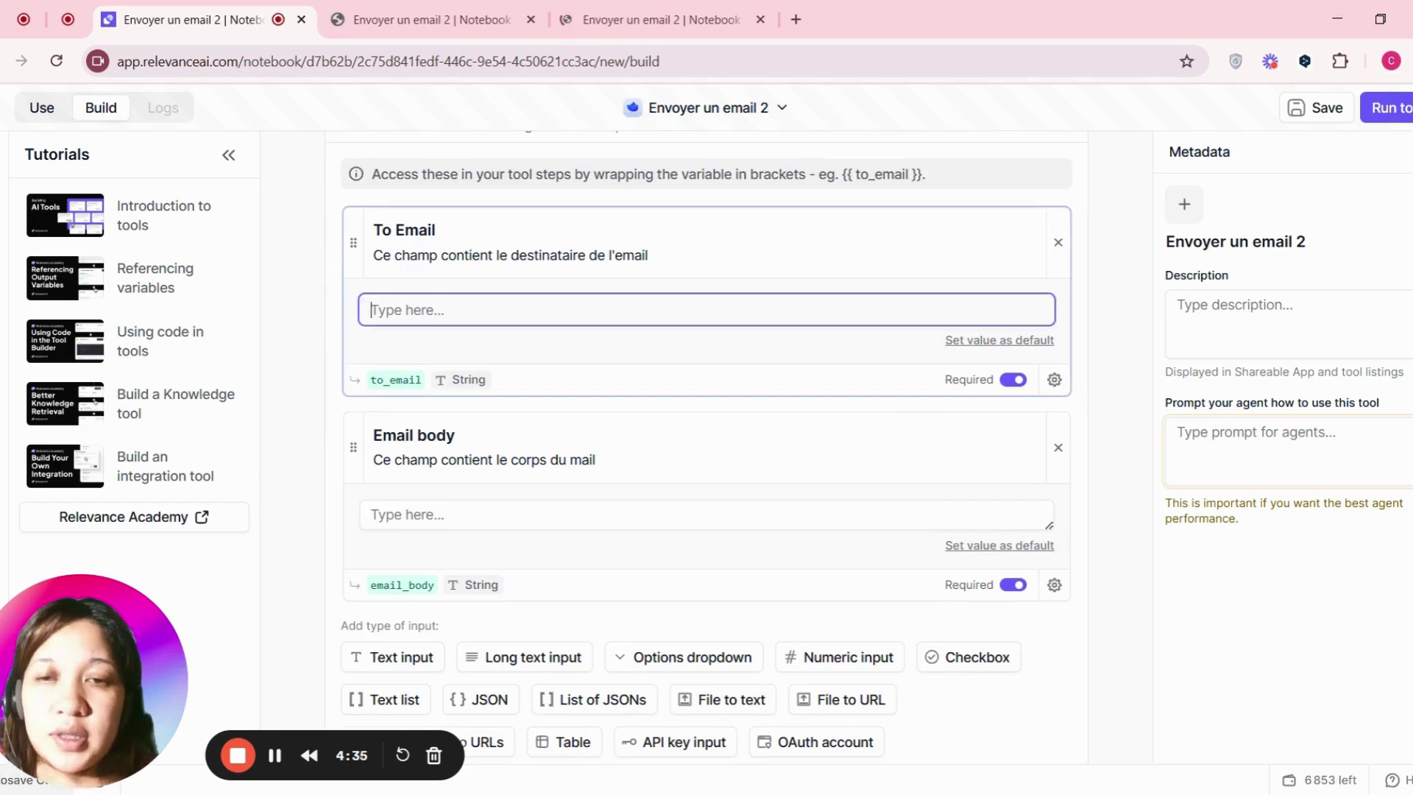
{"action": "type", "text": "cathya"}
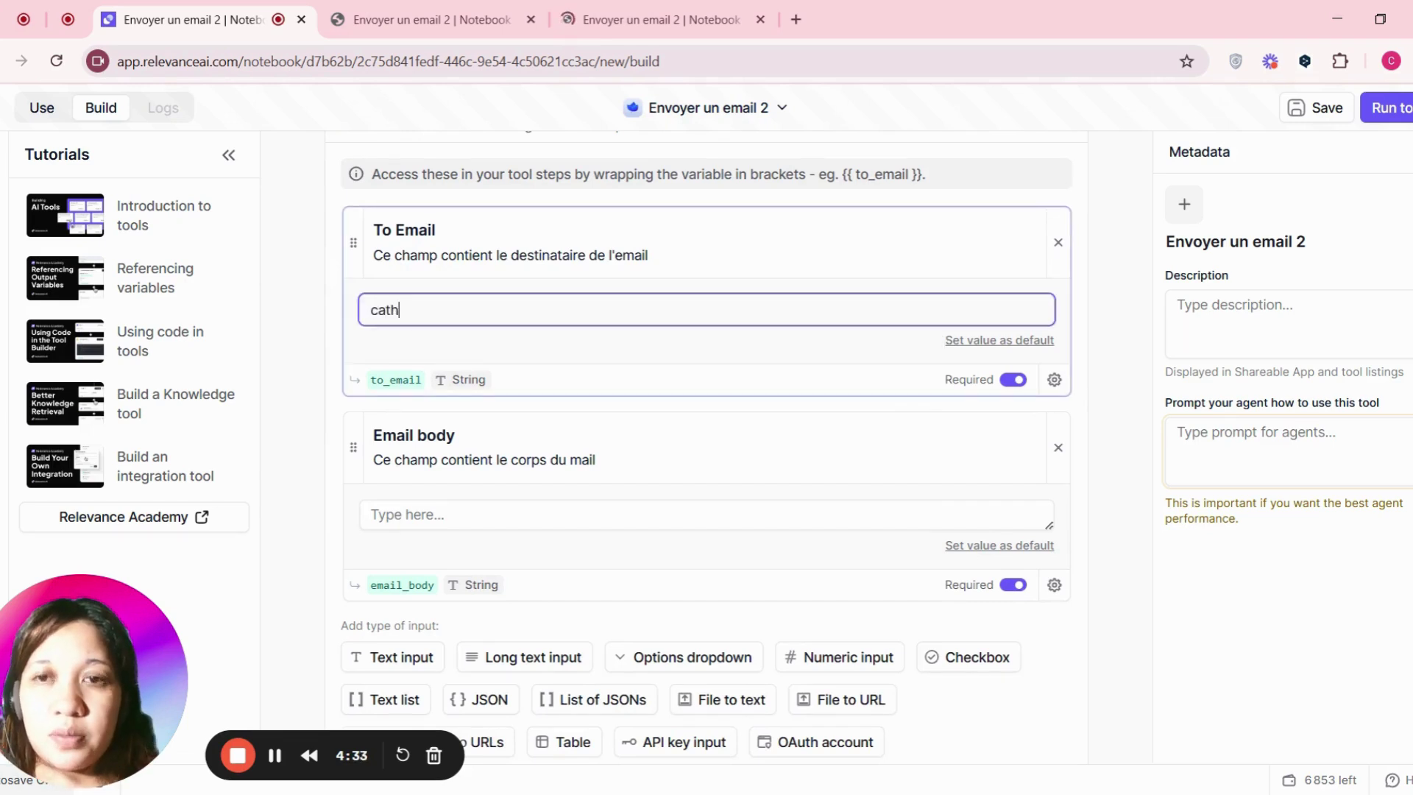
{"action": "key", "text": "BackSpace"}
{"action": "key", "text": "BackSpace"}
{"action": "key", "text": "BackSpace"}
{"action": "key", "text": "BackSpace"}
{"action": "key", "text": "BackSpace"}
{"action": "key", "text": "BackSpace"}
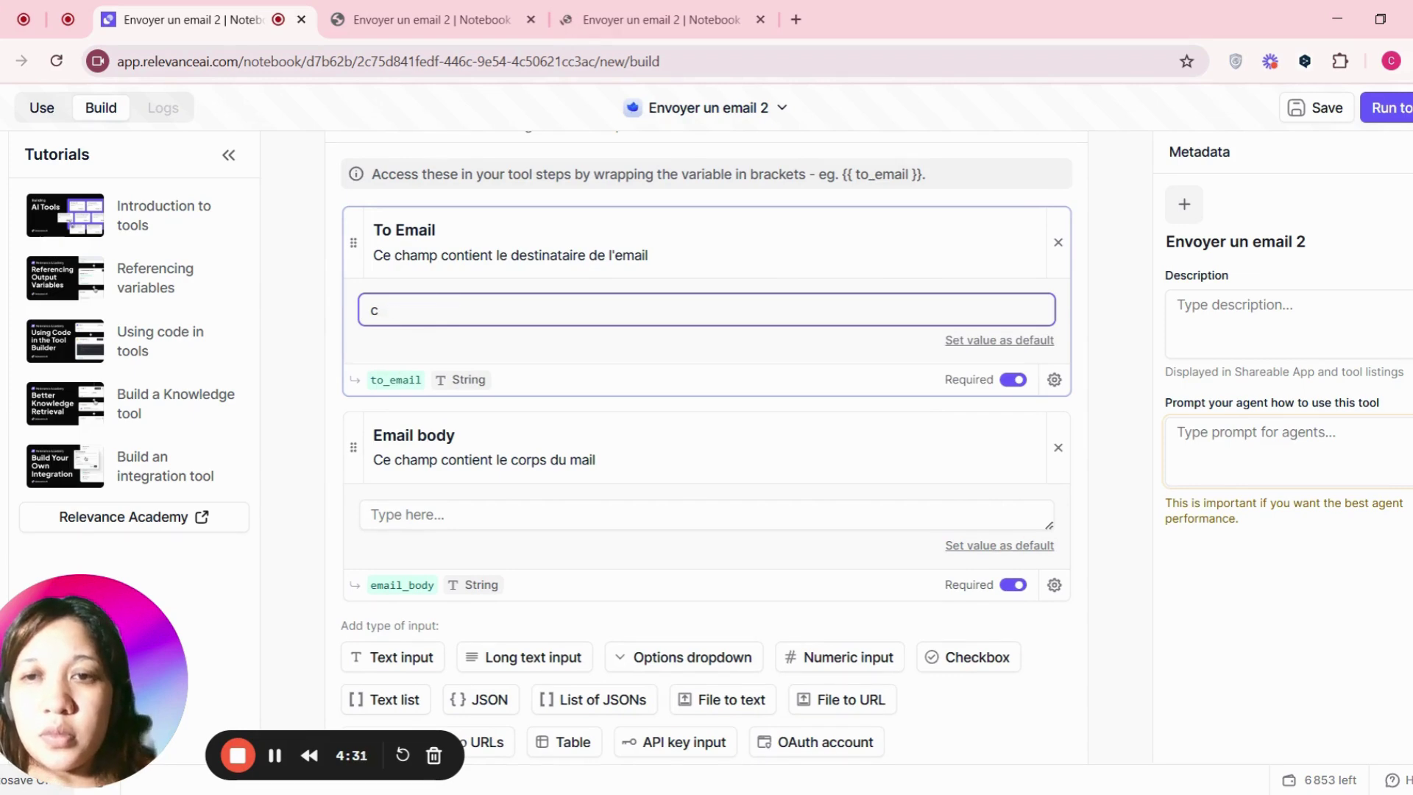
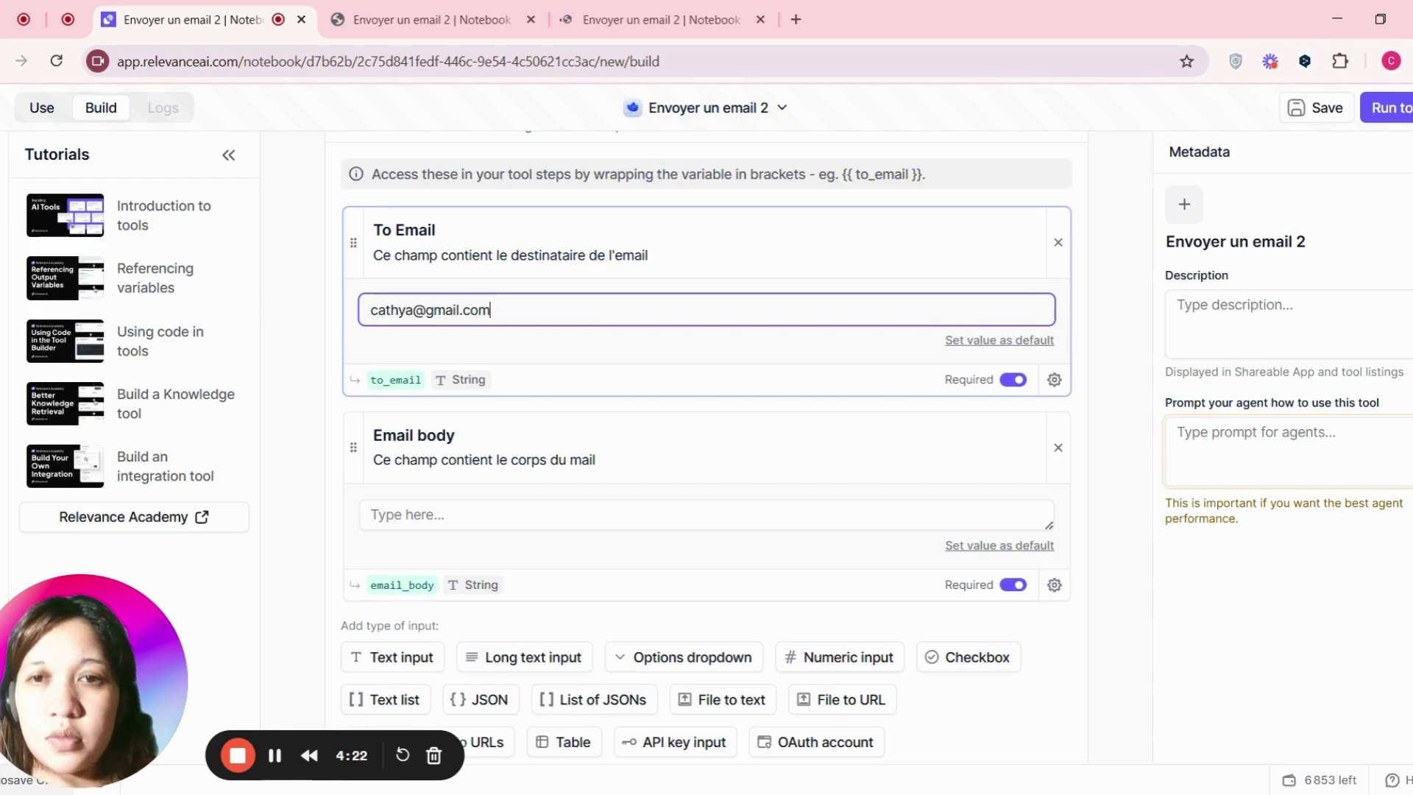
{"action": "key", "text": "Left"}
{"action": "key", "text": "Left"}
{"action": "key", "text": "Left"}
{"action": "key", "text": "Left"}
{"action": "key", "text": "BackSpace"}
{"action": "key", "text": "BackSpace"}
{"action": "key", "text": "BackSpace"}
{"action": "key", "text": "BackSpace"}
{"action": "key", "text": "BackSpace"}
{"action": "key", "text": "BackSpace"}
{"action": "key", "text": "BackSpace"}
{"action": "key", "text": "BackSpace"}
{"action": "key", "text": "ctrl+a"}
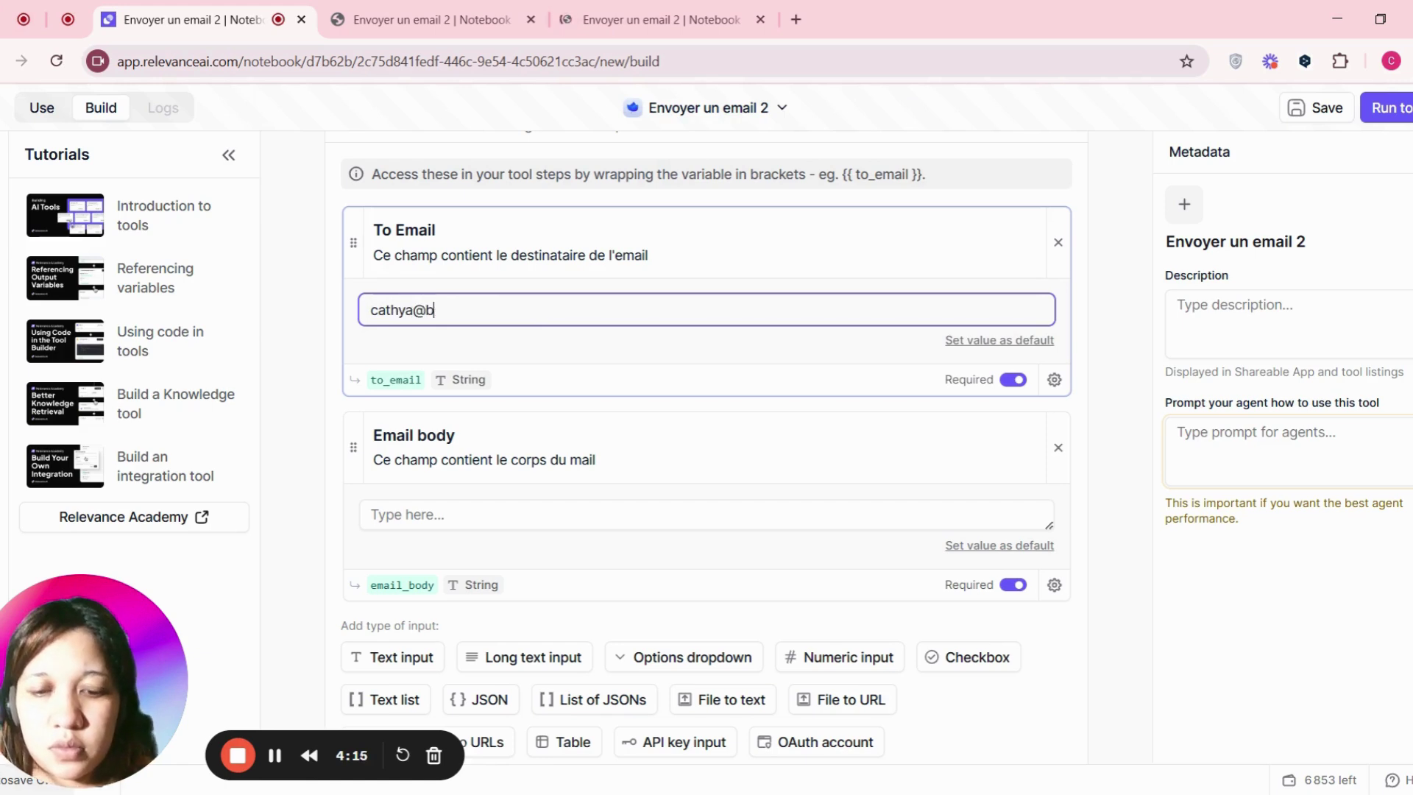
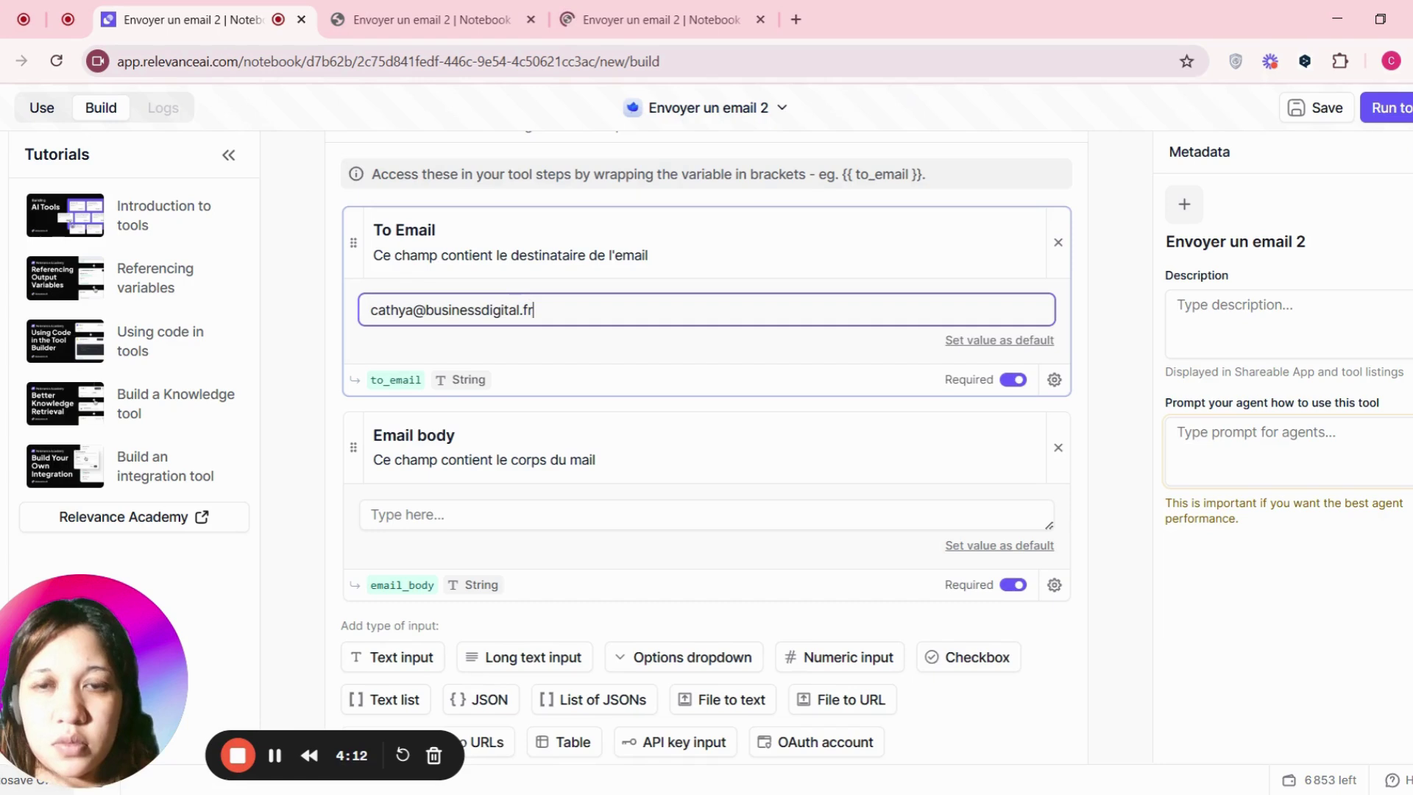
- Enter 'Je teste relevanceai' as the Email body test value
{"action": "scroll", "coordinate": [706, 442], "scroll_direction": "down", "scroll_amount": 3}
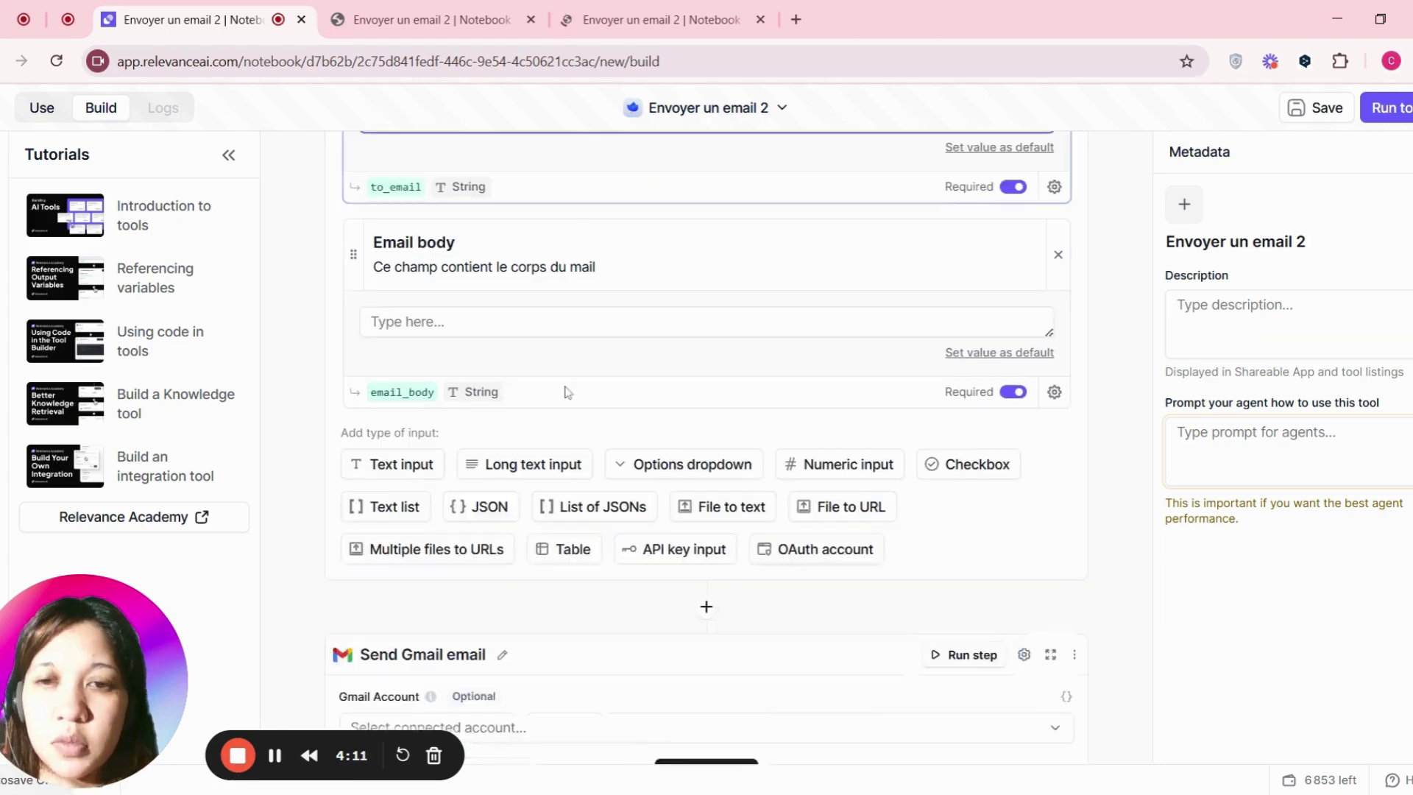
{"action": "left_click", "coordinate": [412, 321]}
{"action": "type", "text": "J"}
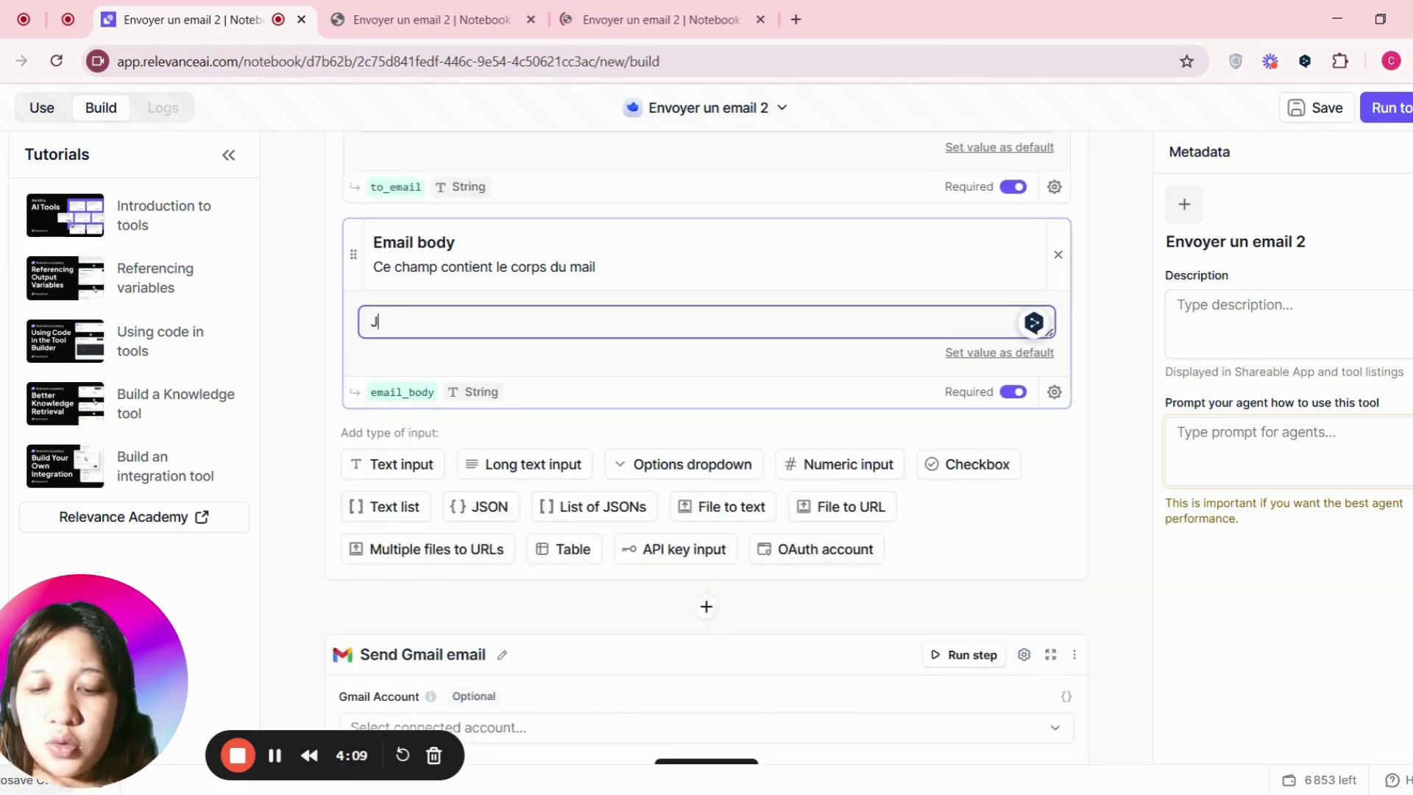
{"action": "type", "text": "e teste relevanceai"}
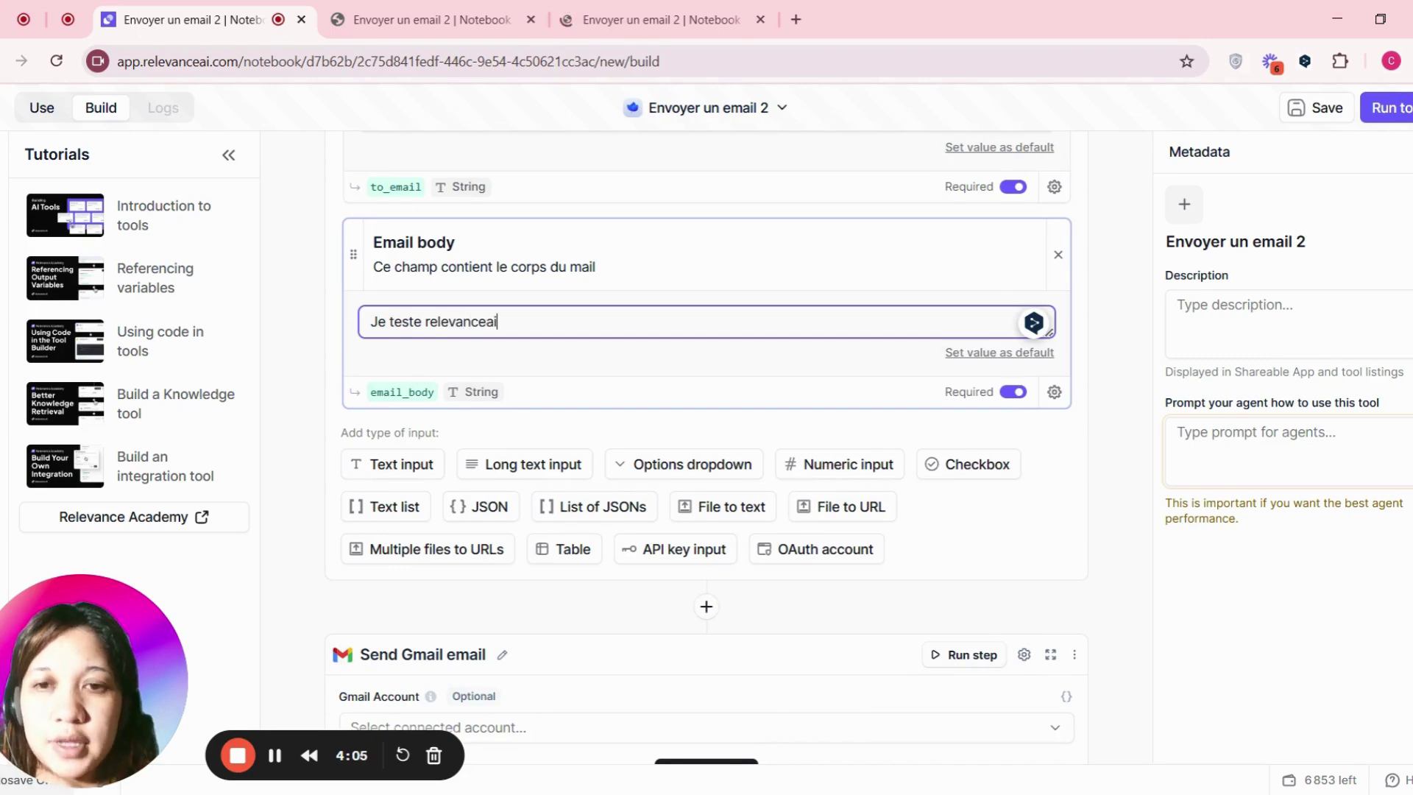
{"action": "type", "text": ", r"}
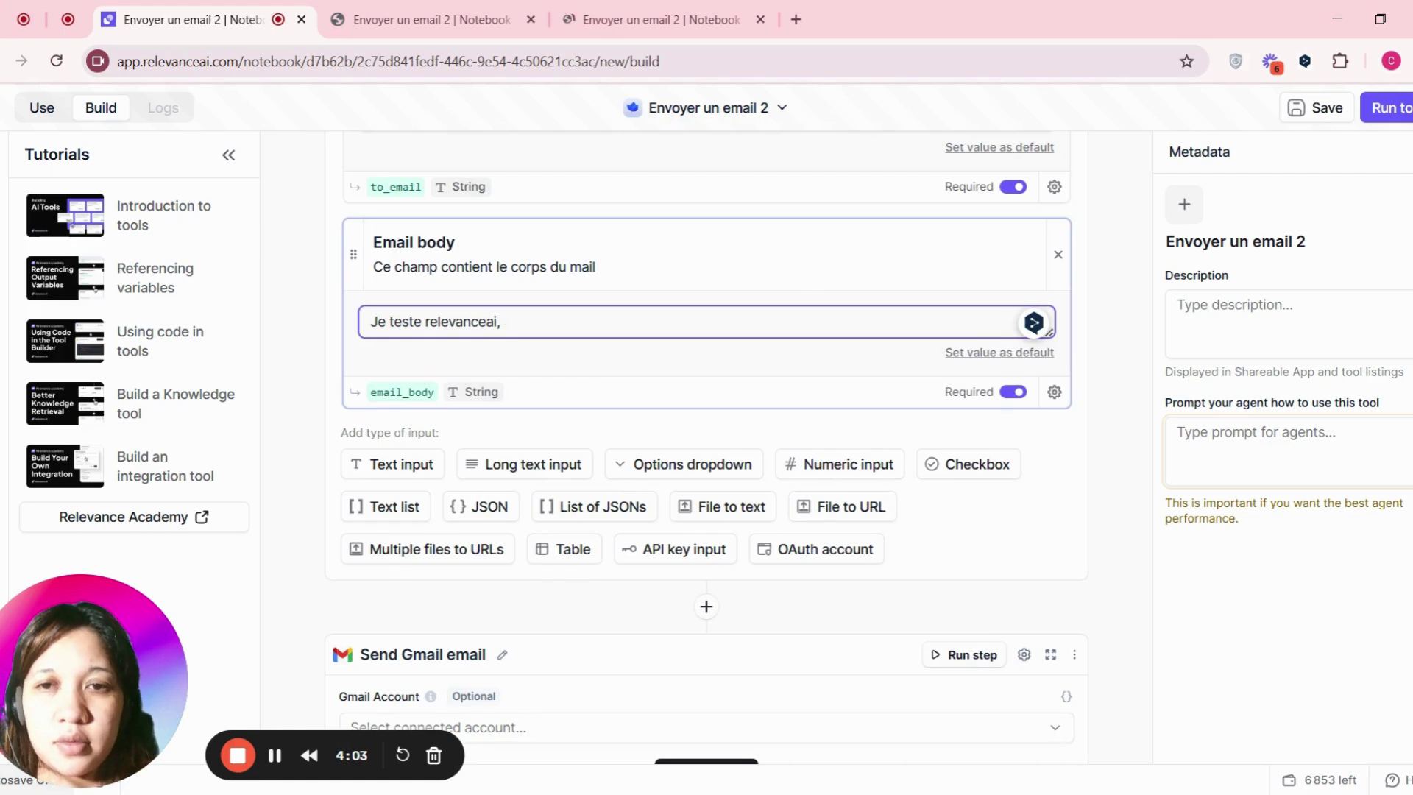
{"action": "key", "text": "BackSpace"}
{"action": "key", "text": "BackSpace"}
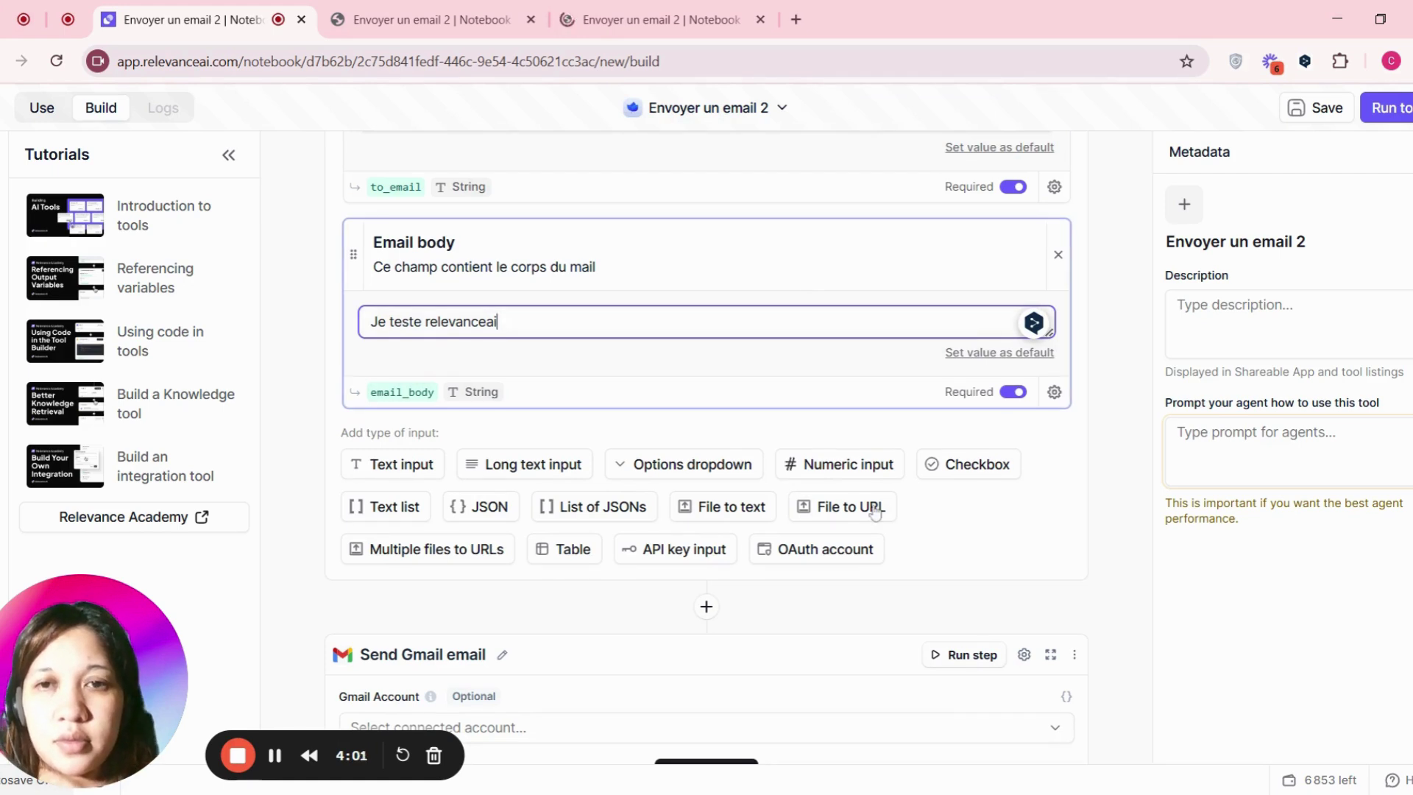
{"action": "left_click", "coordinate": [1072, 536]}
{"action": "scroll", "coordinate": [807, 432], "scroll_direction": "down", "scroll_amount": 9}
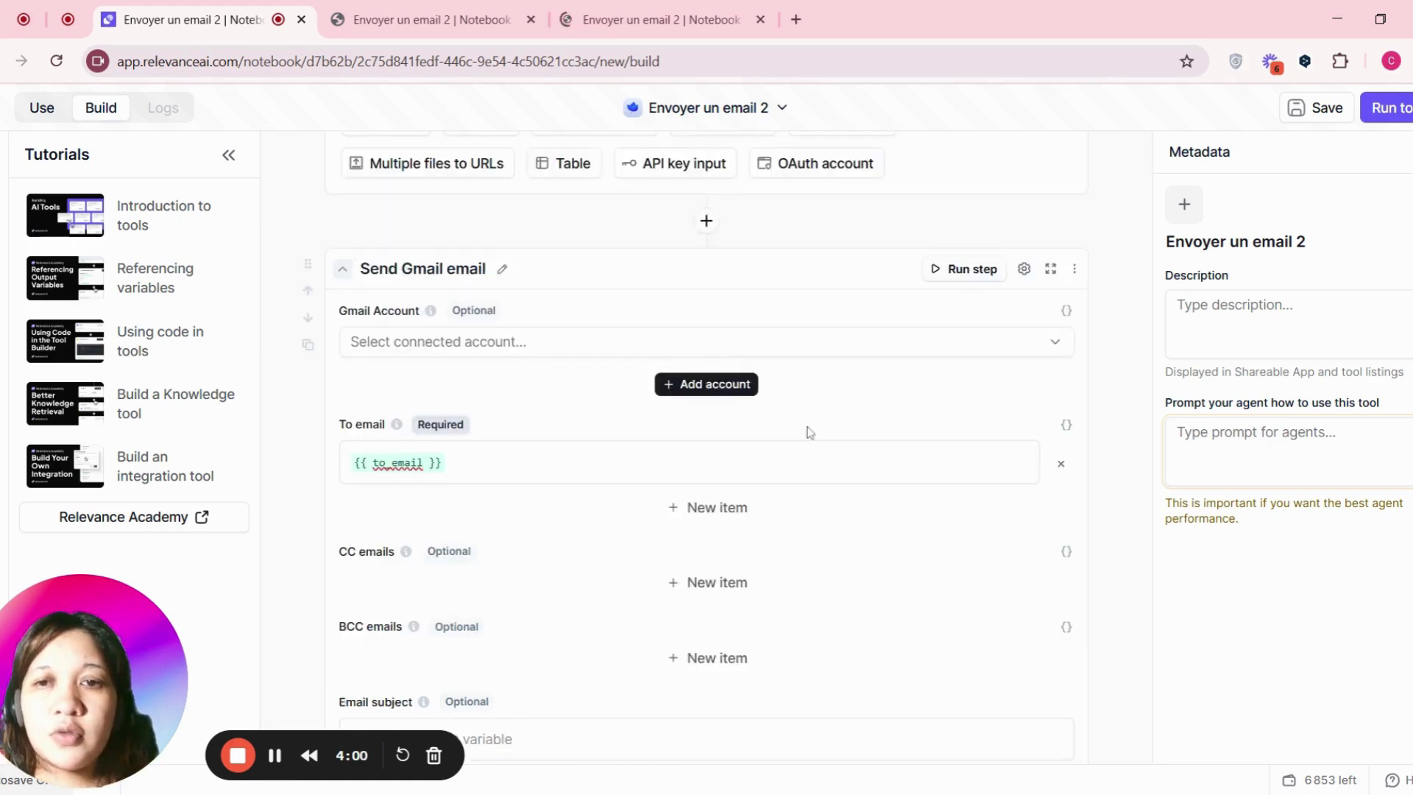
- Run the tool and check the returned Gmail message ID 194b40b674ba5d11
{"action": "left_click", "coordinate": [1399, 111]}
{"action": "scroll", "coordinate": [732, 369], "scroll_direction": "up", "scroll_amount": 15}
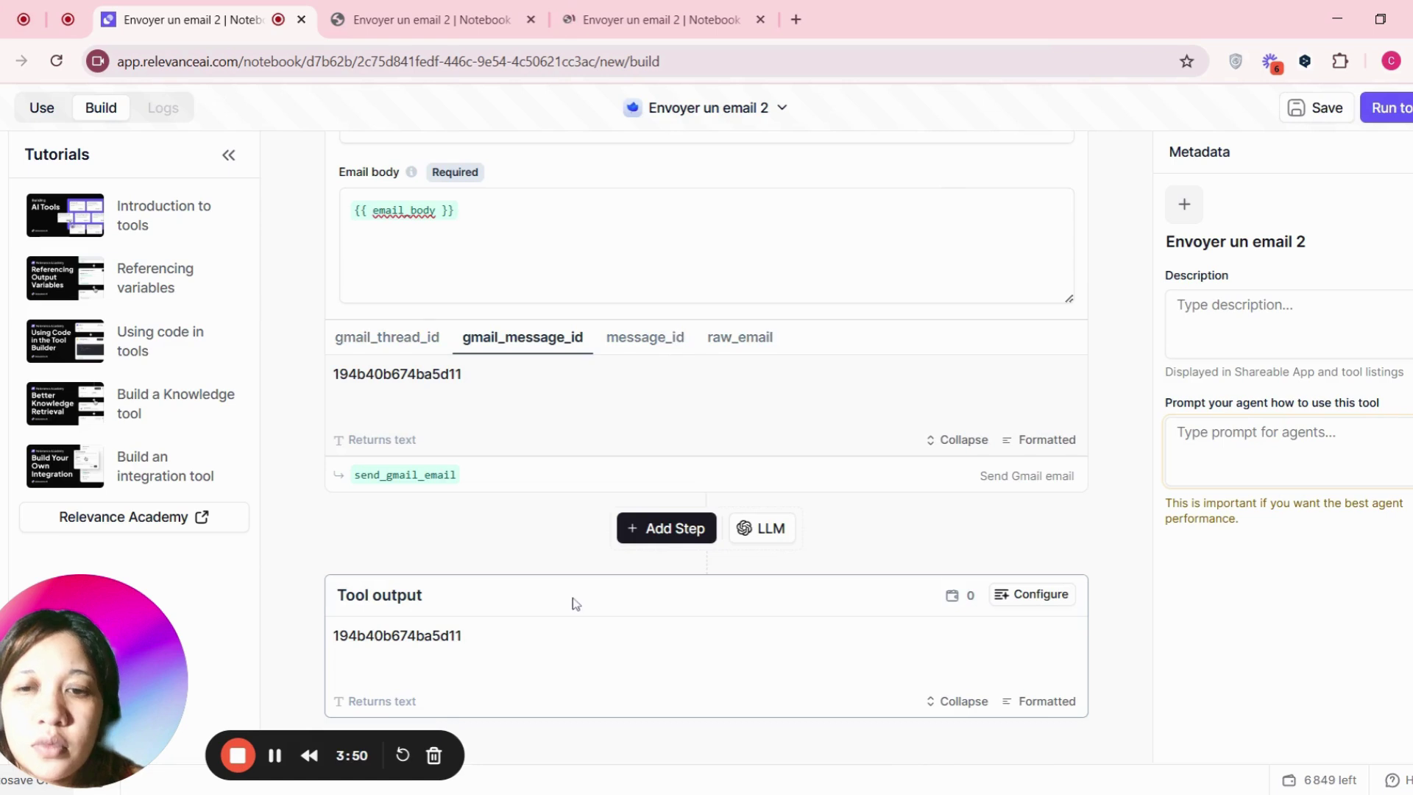
{"action": "mouse_move", "coordinate": [1054, 633]}
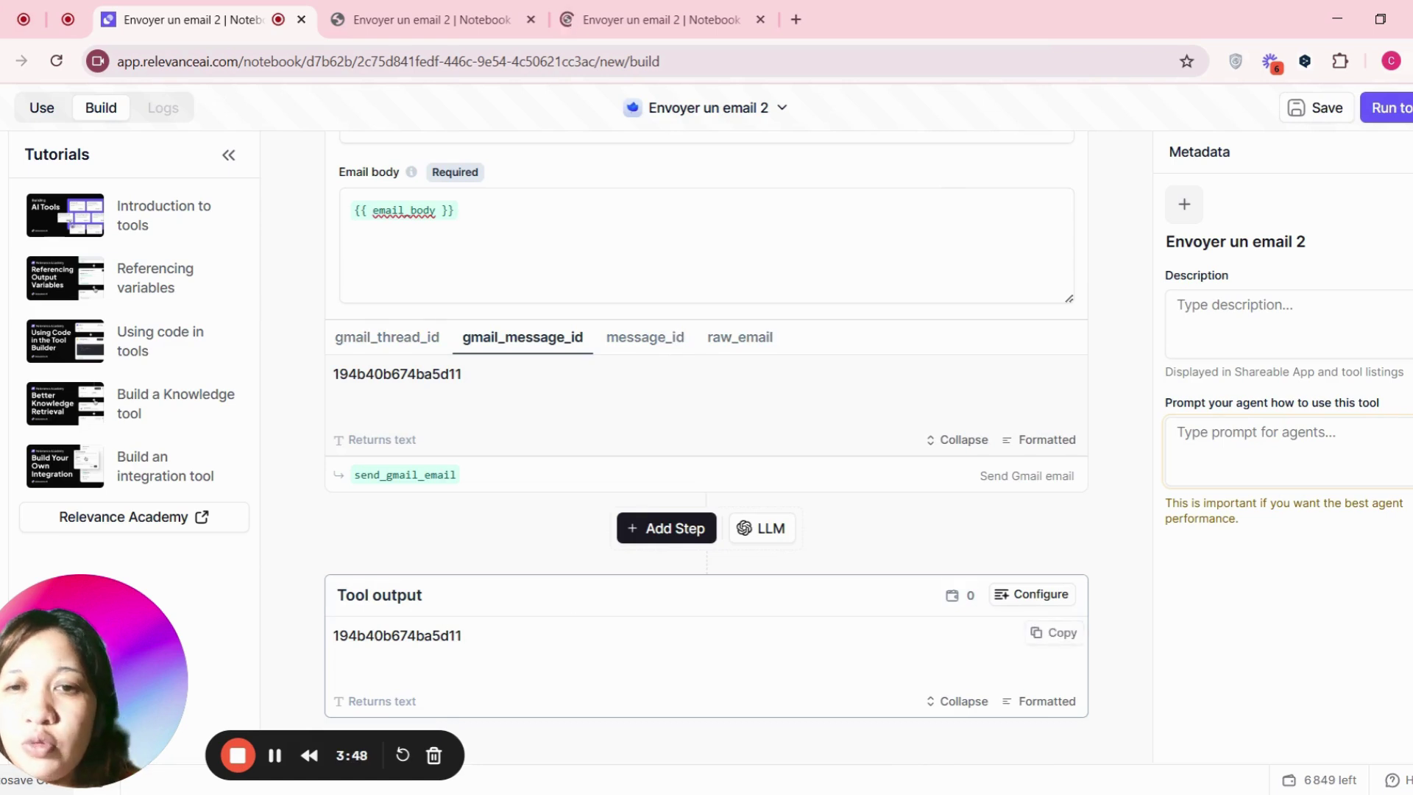
{"action": "double_click", "coordinate": [397, 635]}
{"action": "left_click", "coordinate": [567, 646]}
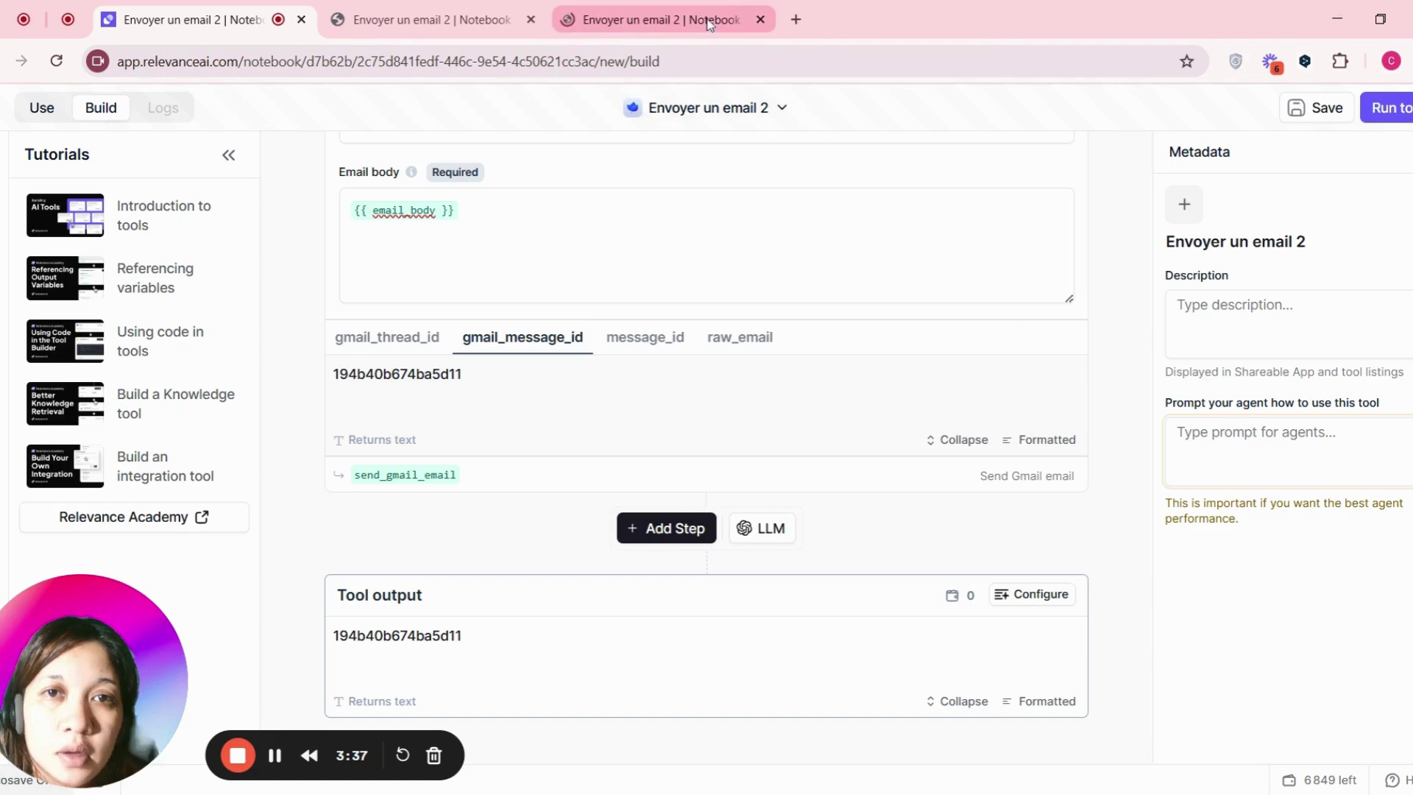
{"action": "left_click", "coordinate": [407, 29]}
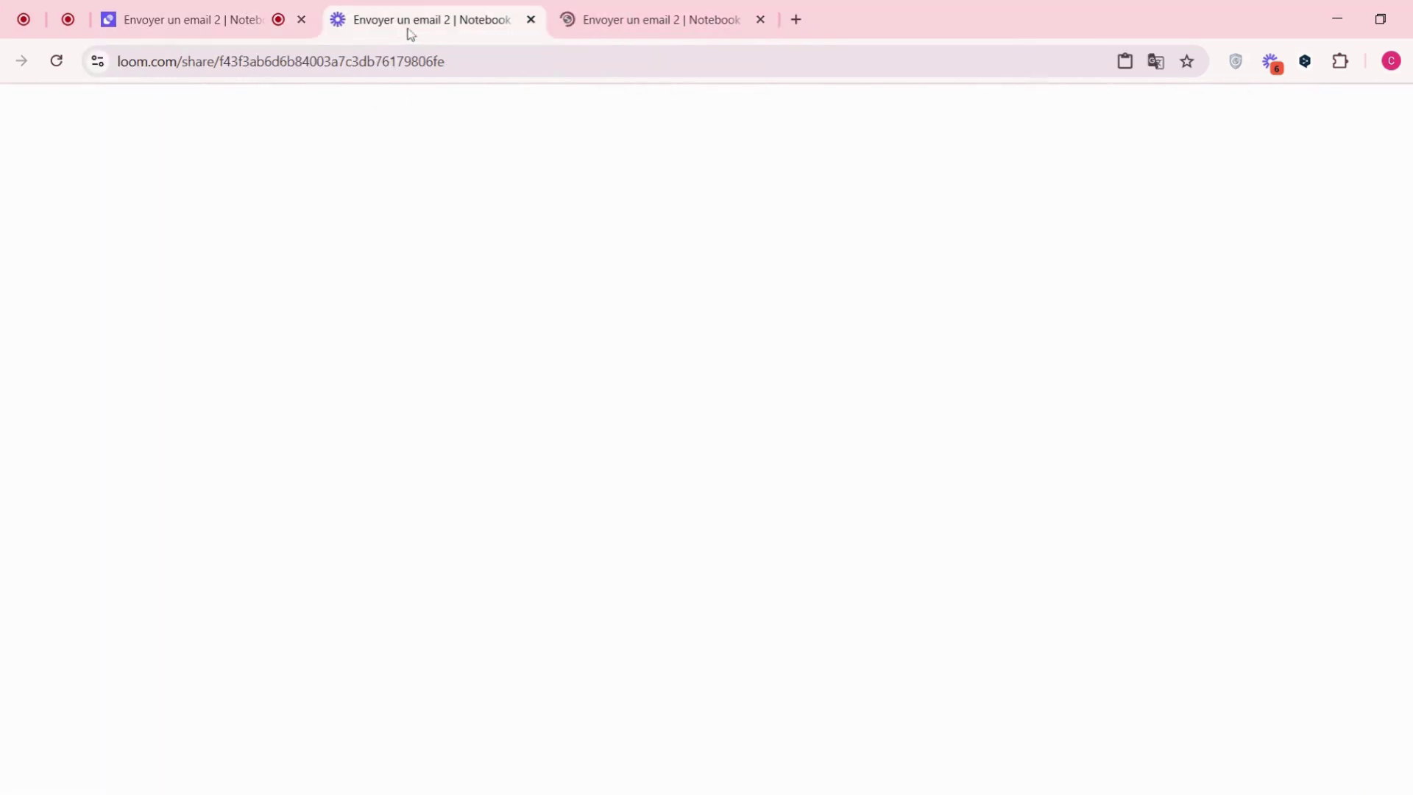
- Open the received '(aucun objet)' test email in Gmail and check its body reads 'Je teste relevanceai'
{"action": "left_click", "coordinate": [671, 26]}
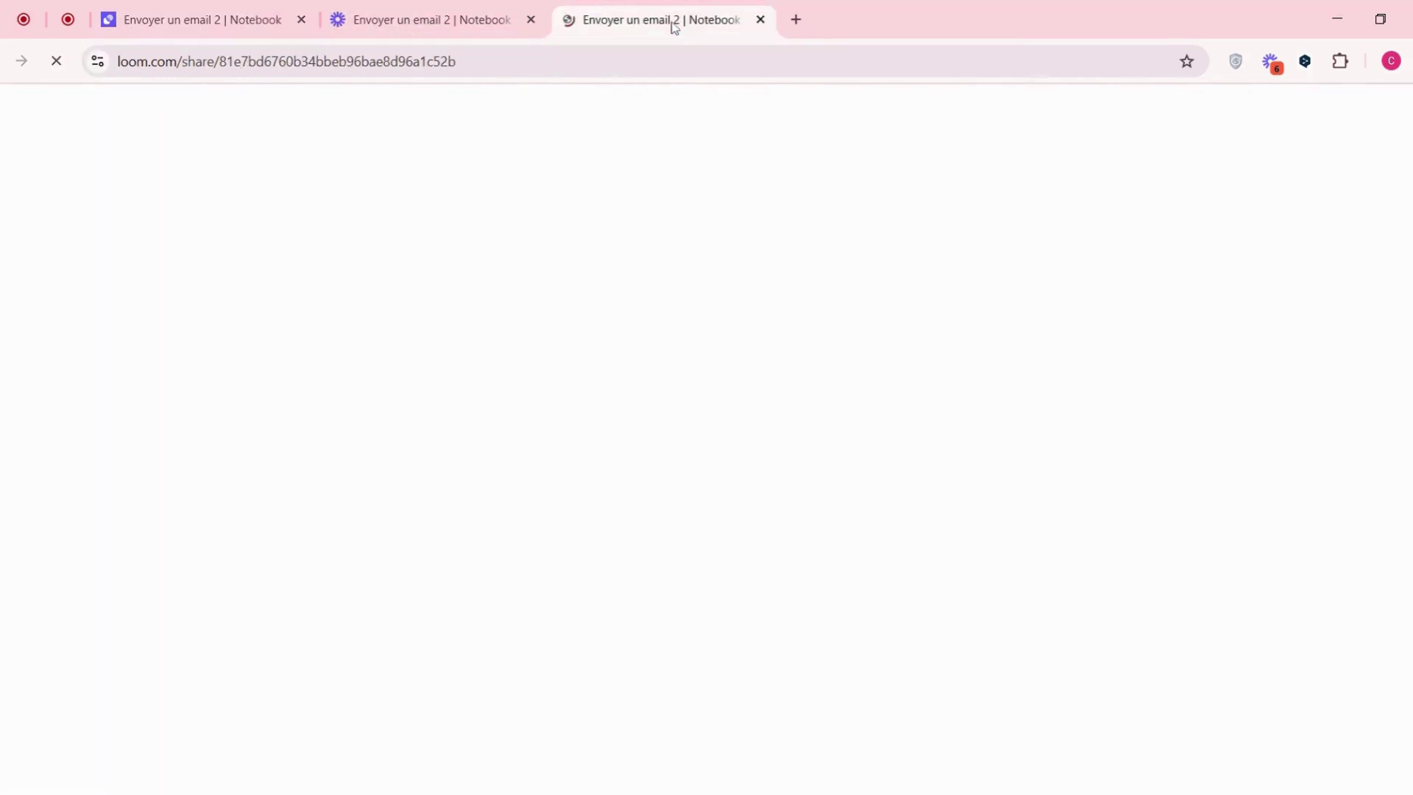
{"action": "left_click", "coordinate": [195, 20]}
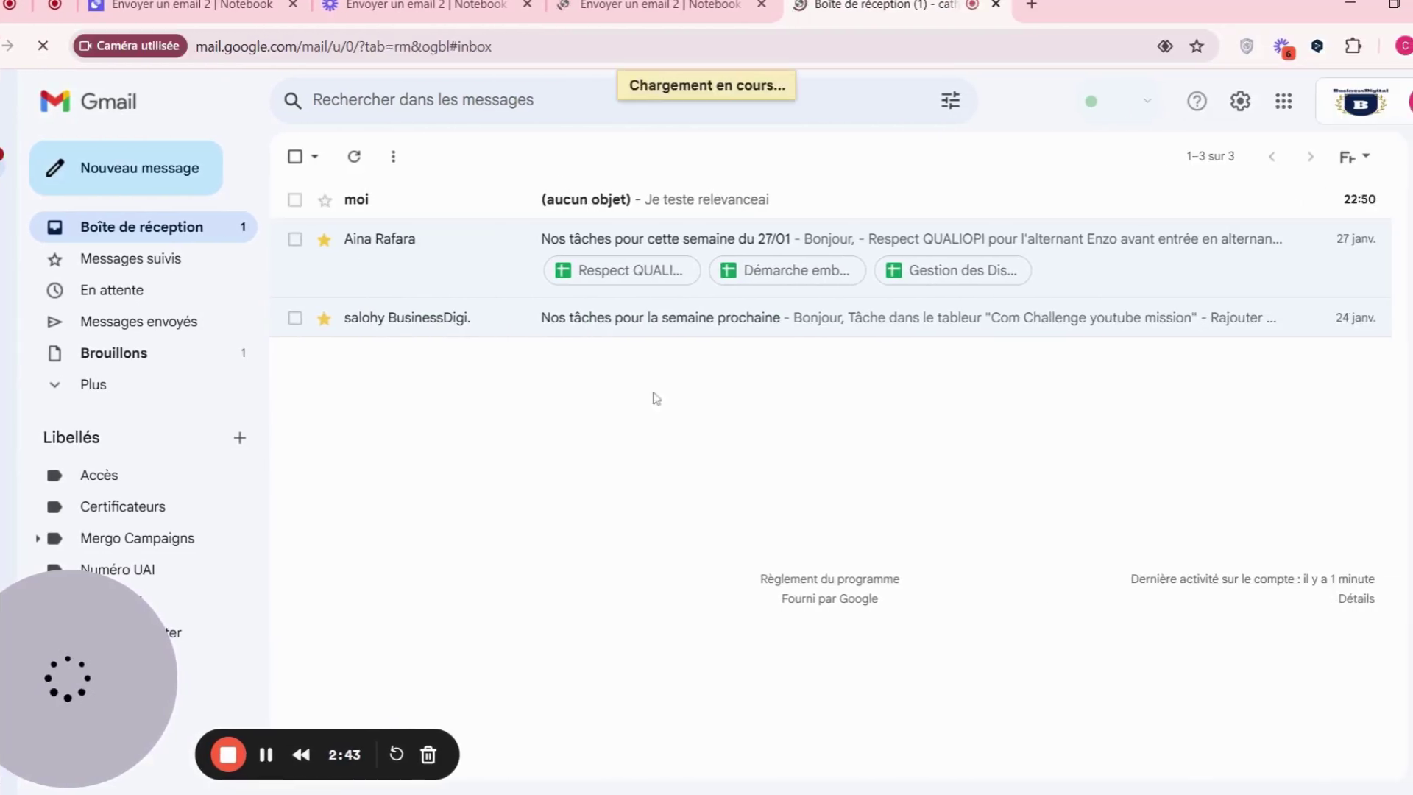
{"action": "left_click", "coordinate": [728, 206]}
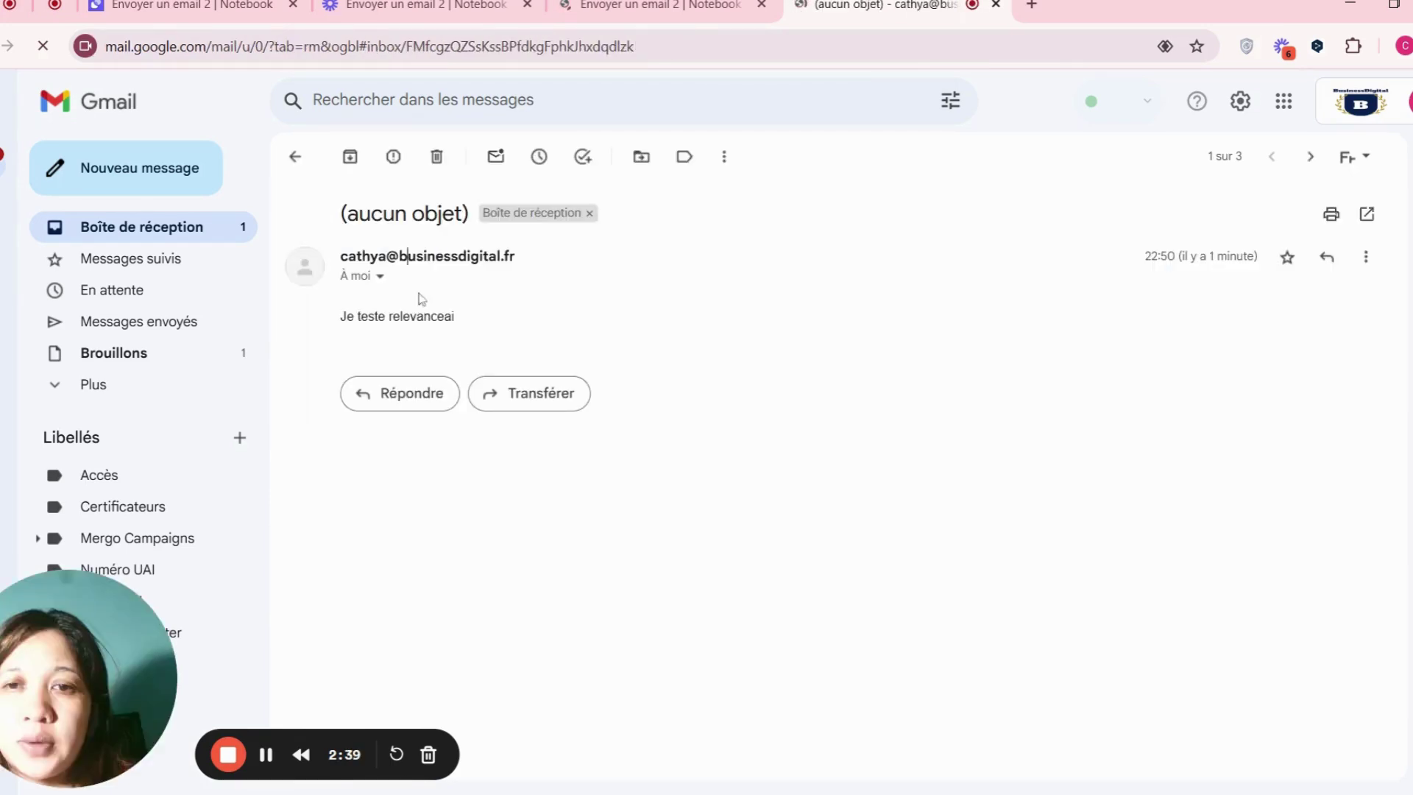
{"action": "triple_click", "coordinate": [436, 315]}
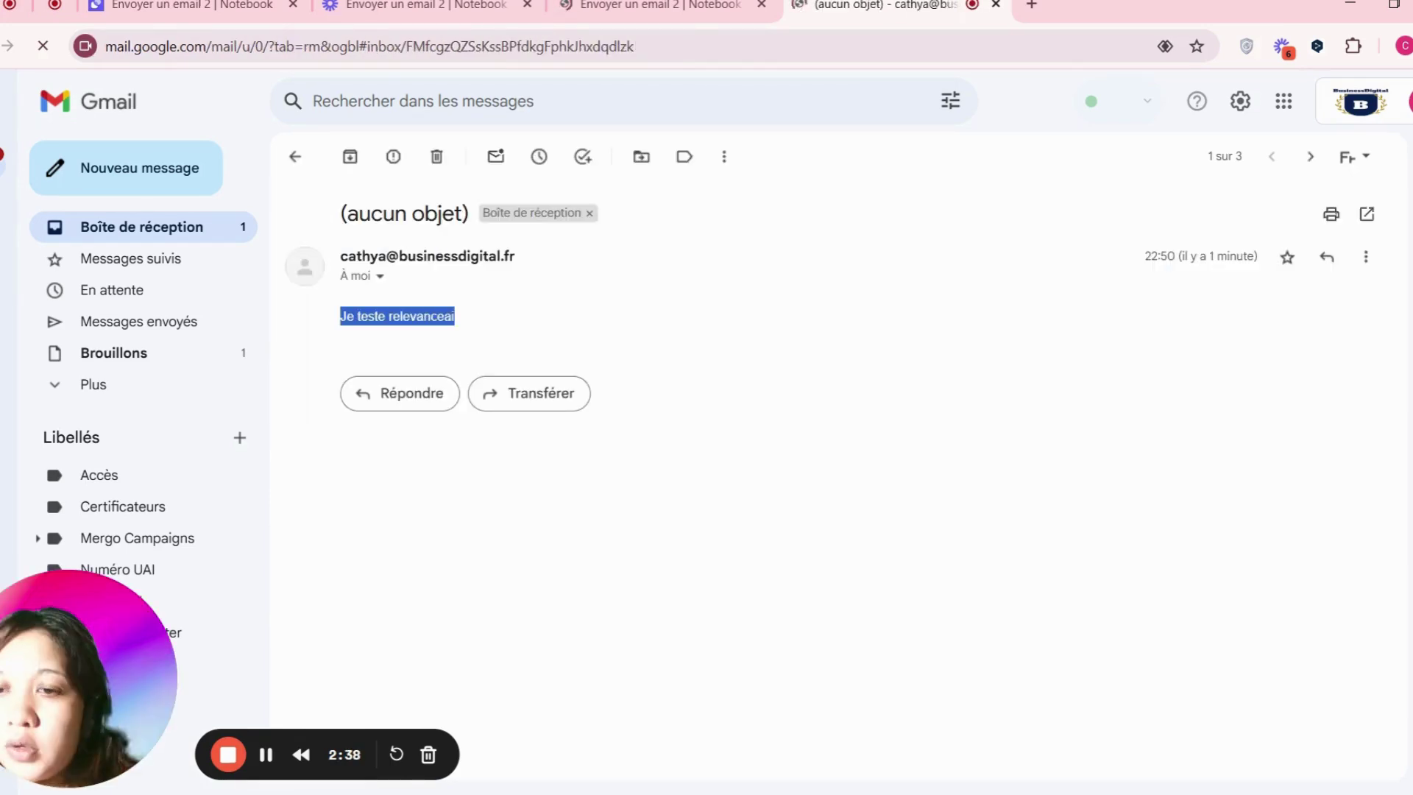
{"action": "left_click", "coordinate": [590, 325]}
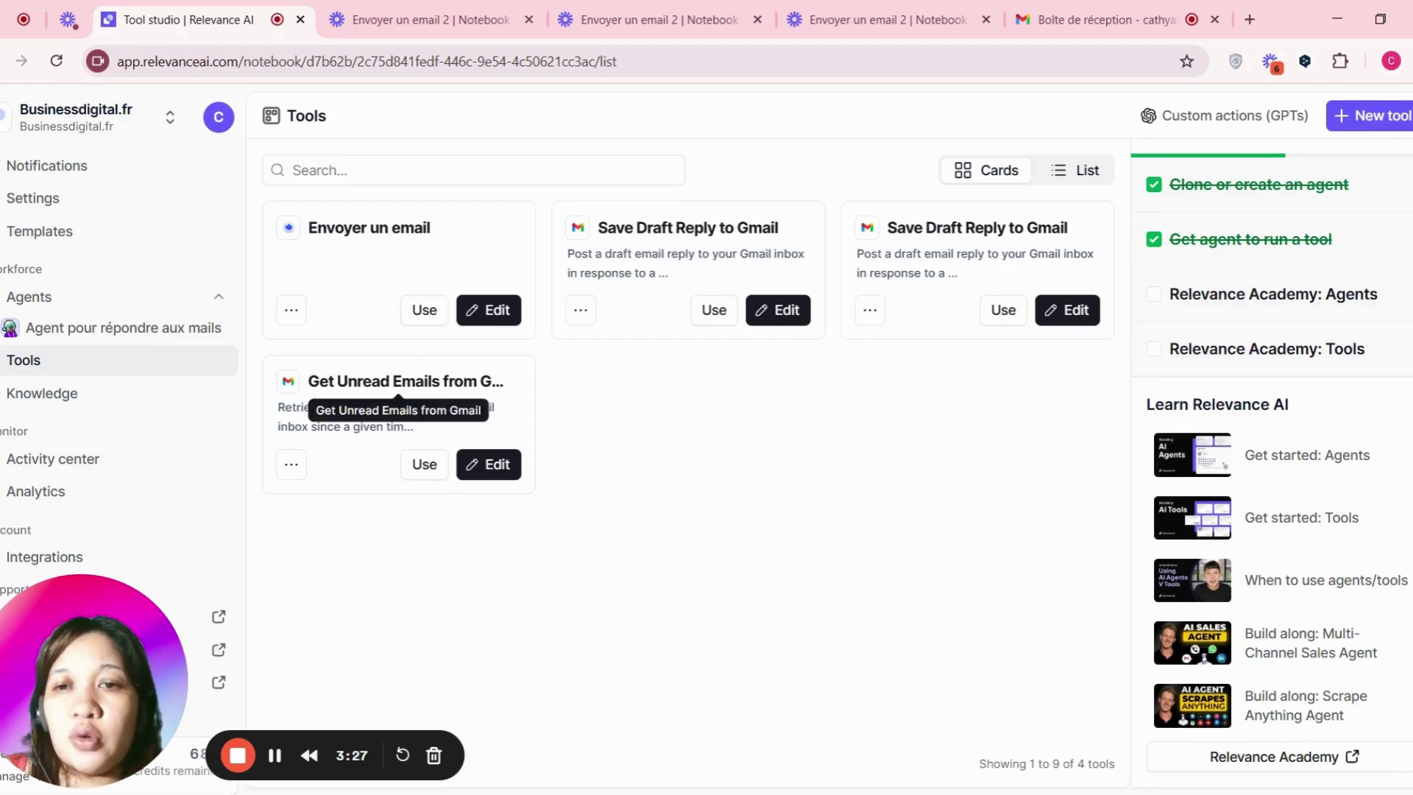
{"action": "left_click_drag", "start_coordinate": [309, 381], "coordinate": [439, 381]}
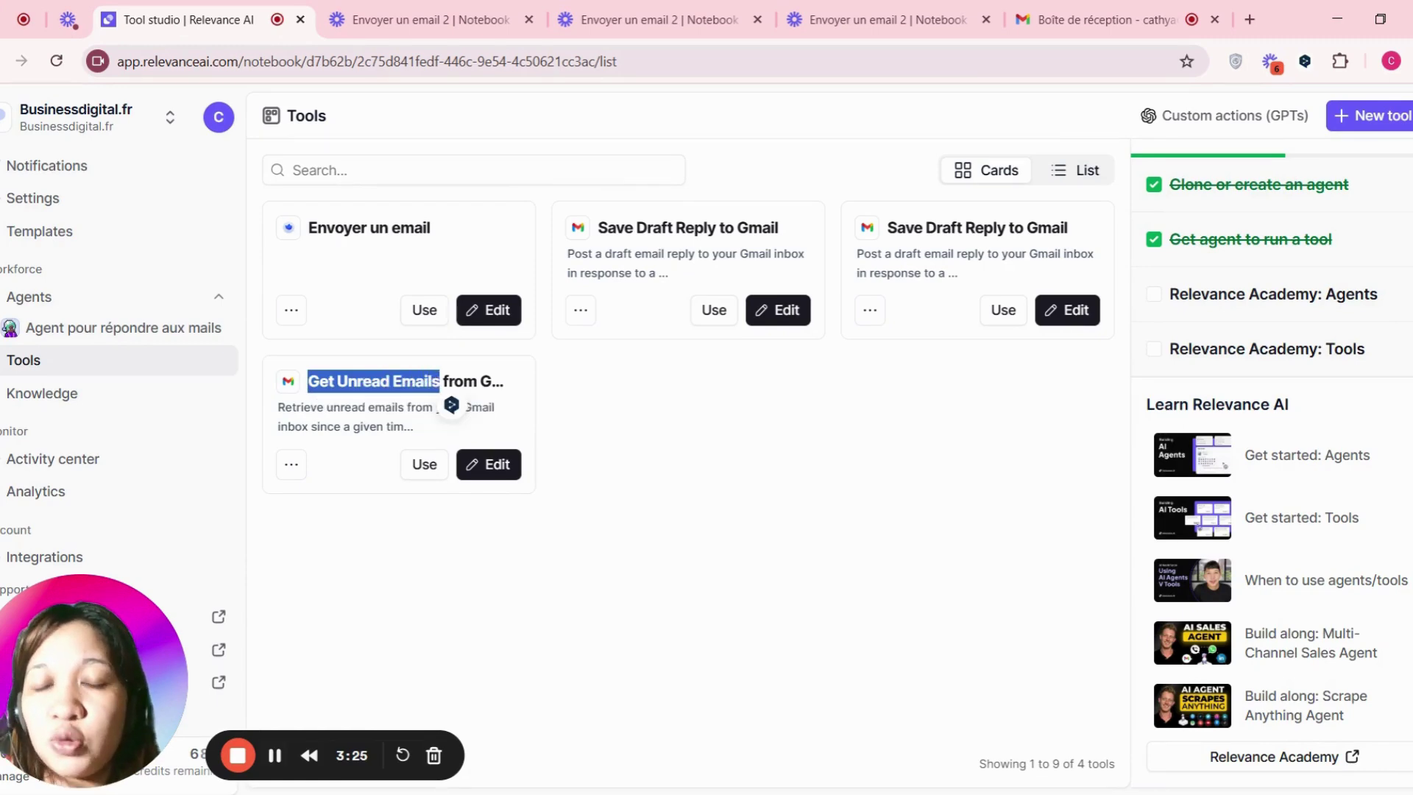
{"action": "left_click", "coordinate": [474, 170]}
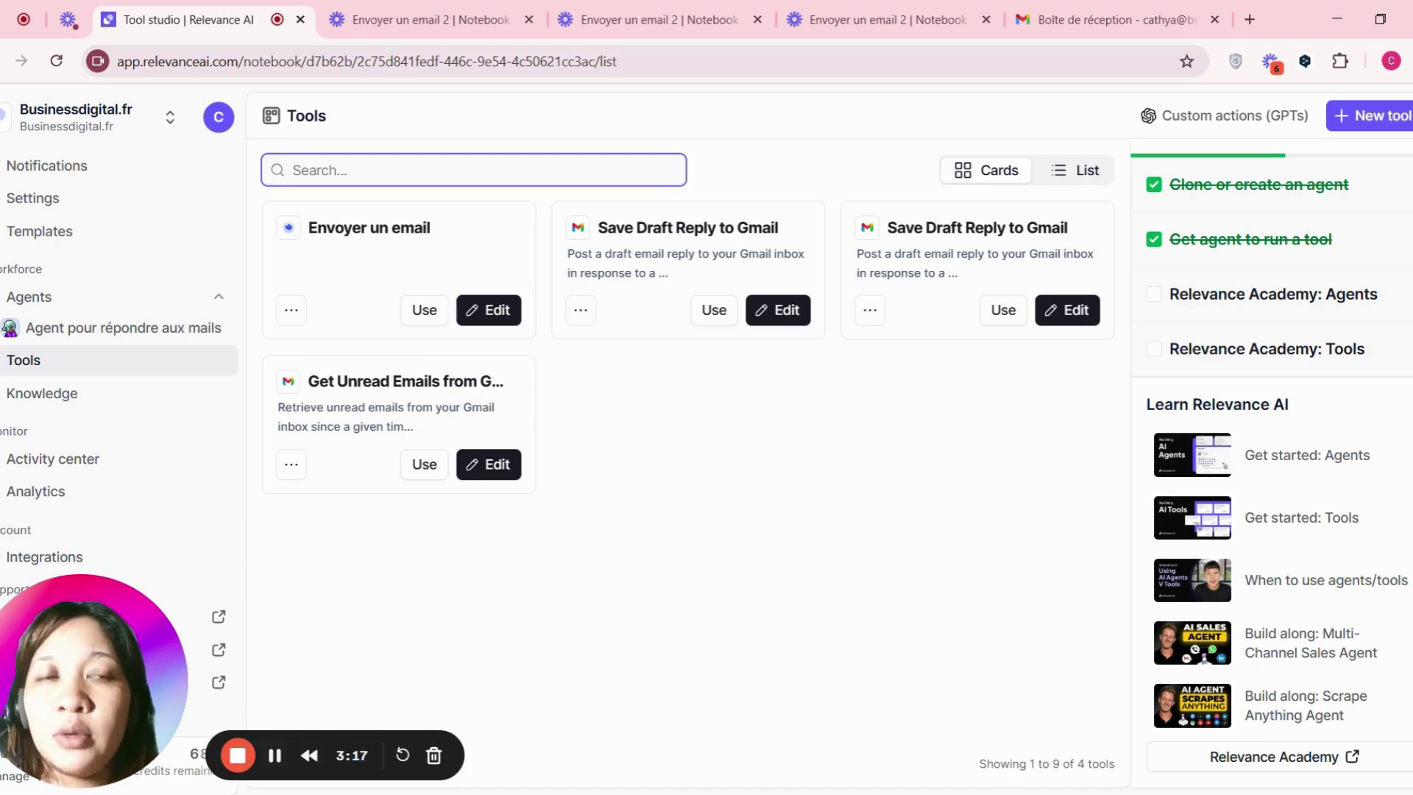
{"action": "key", "text": "ctrl+v"}
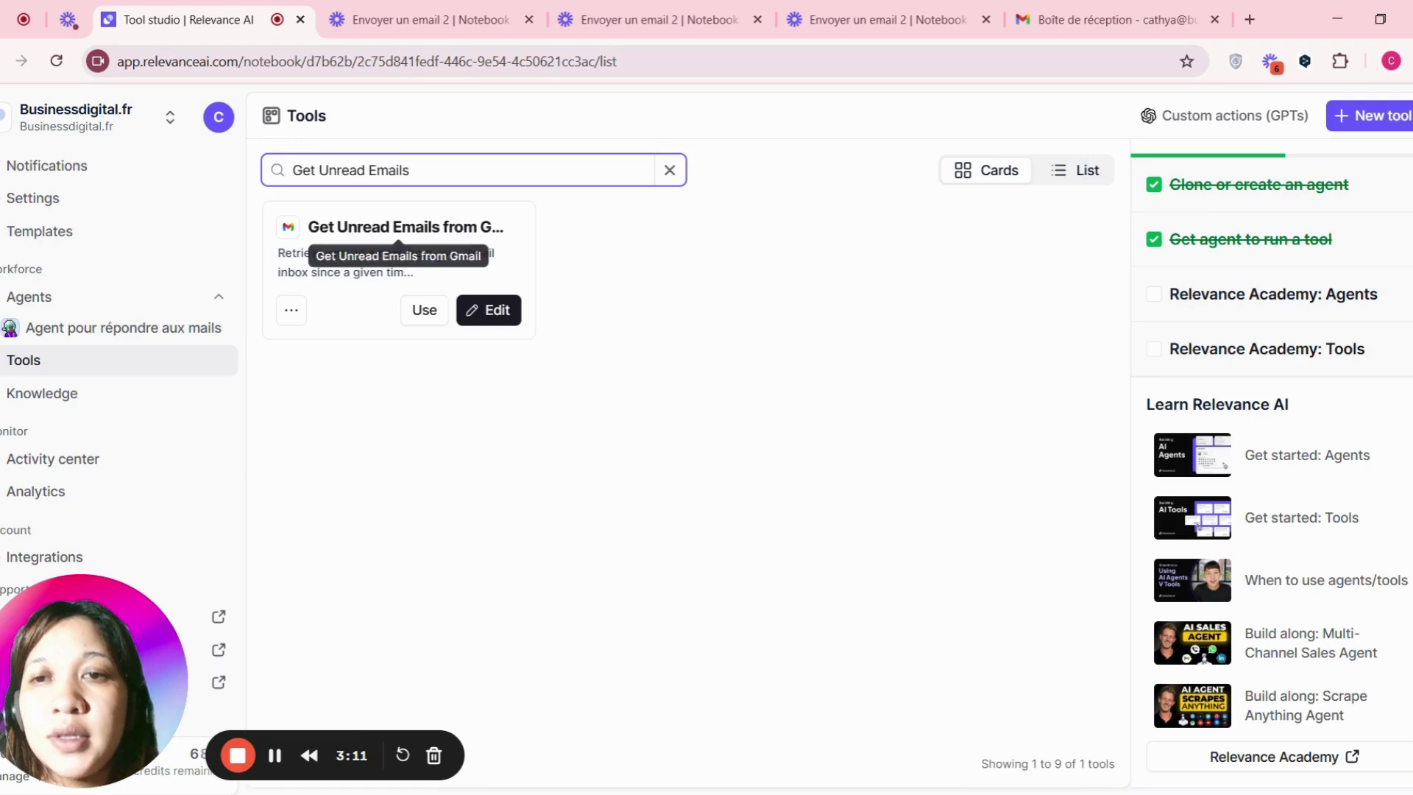
{"action": "left_click", "coordinate": [682, 267]}
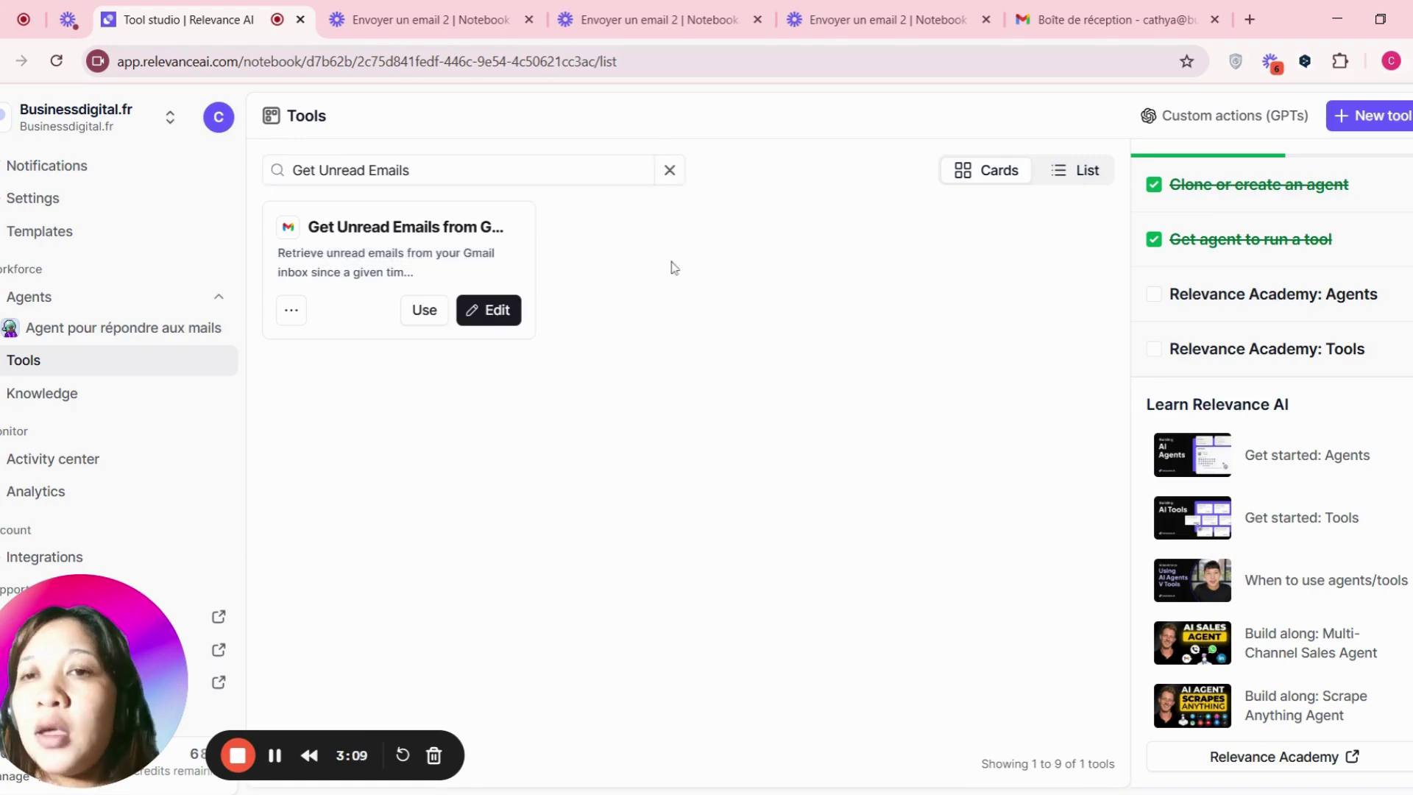
{"action": "left_click", "coordinate": [674, 176]}
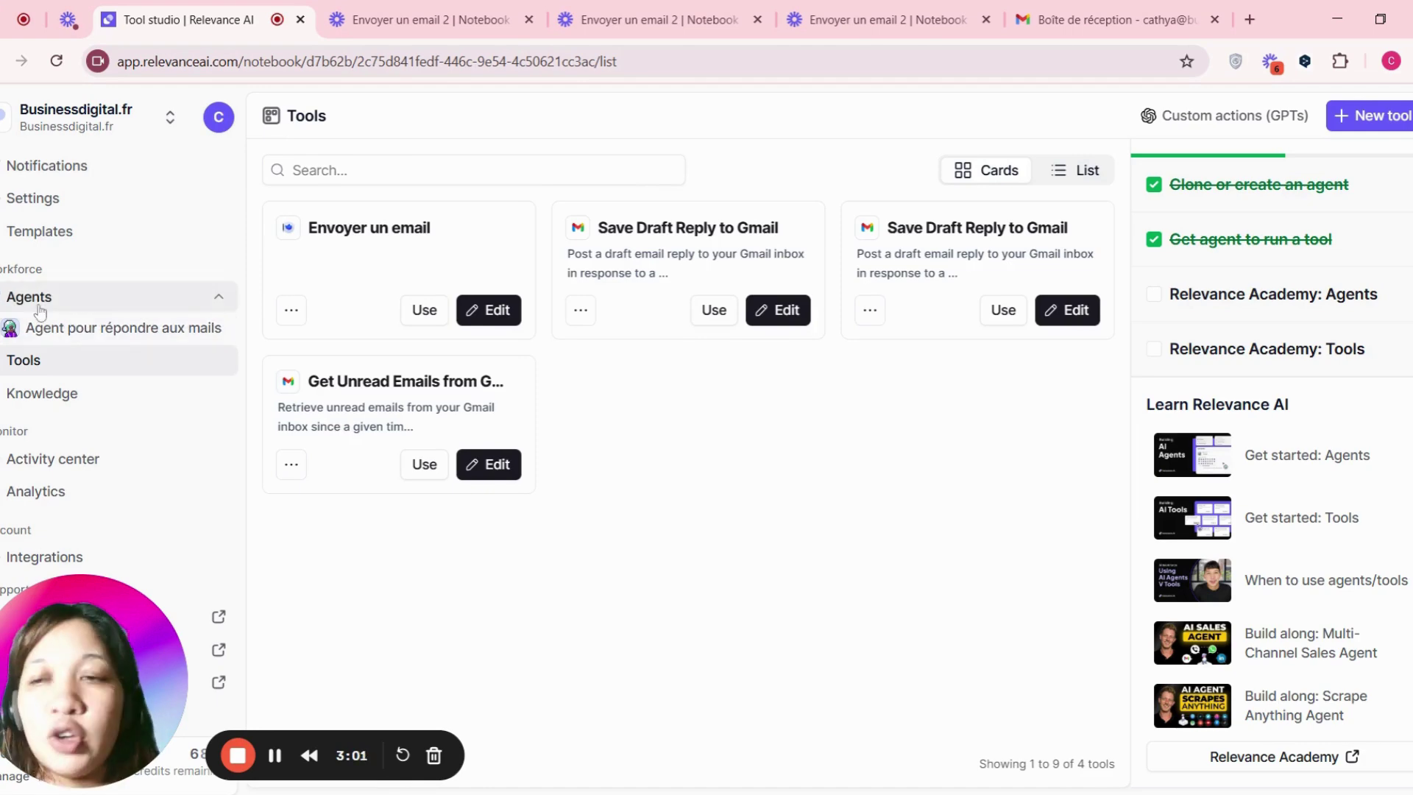
- Open the 'Agent pour répondre aux mails' agent for editing and show its Agent profile
{"action": "left_click", "coordinate": [51, 295]}
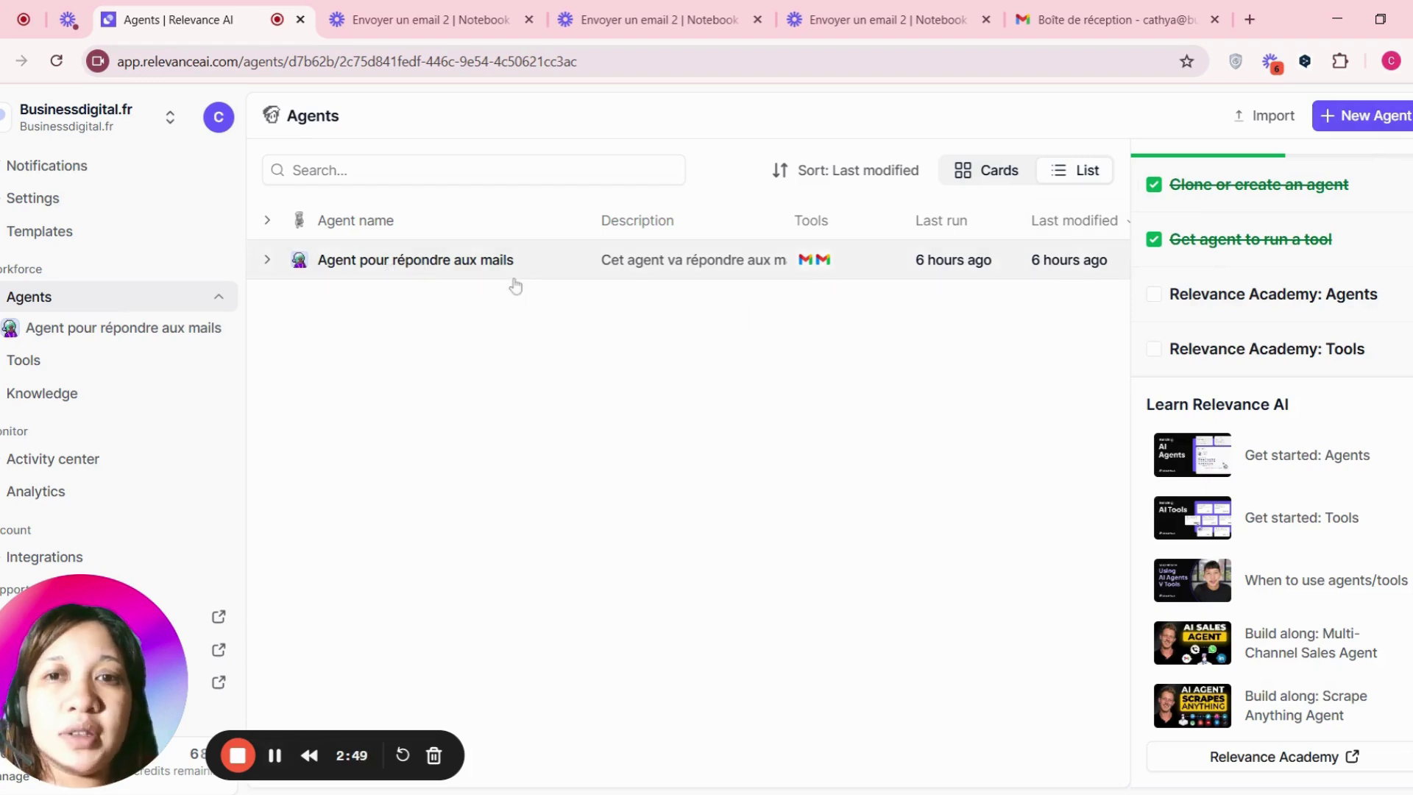
{"action": "left_click", "coordinate": [456, 267]}
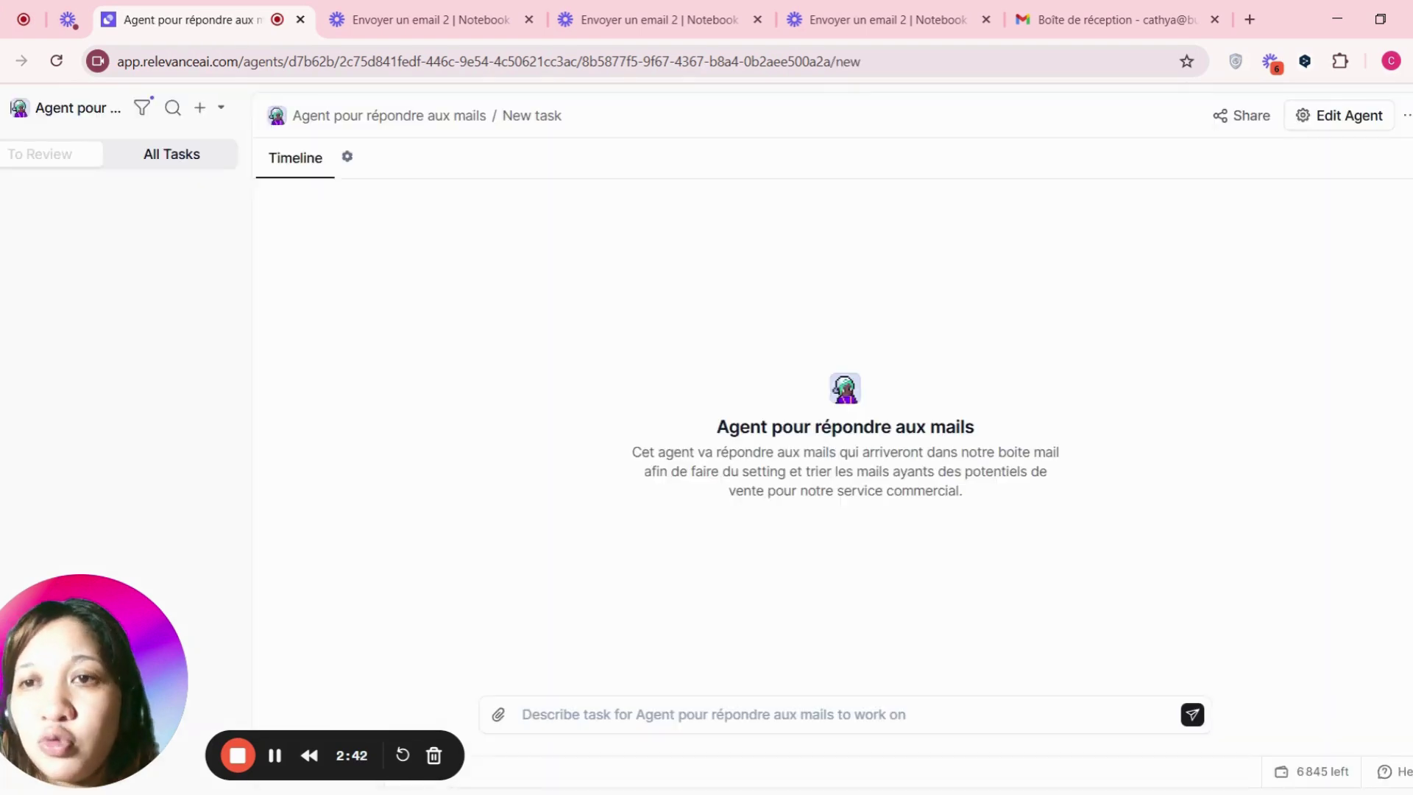
{"action": "left_click", "coordinate": [348, 163]}
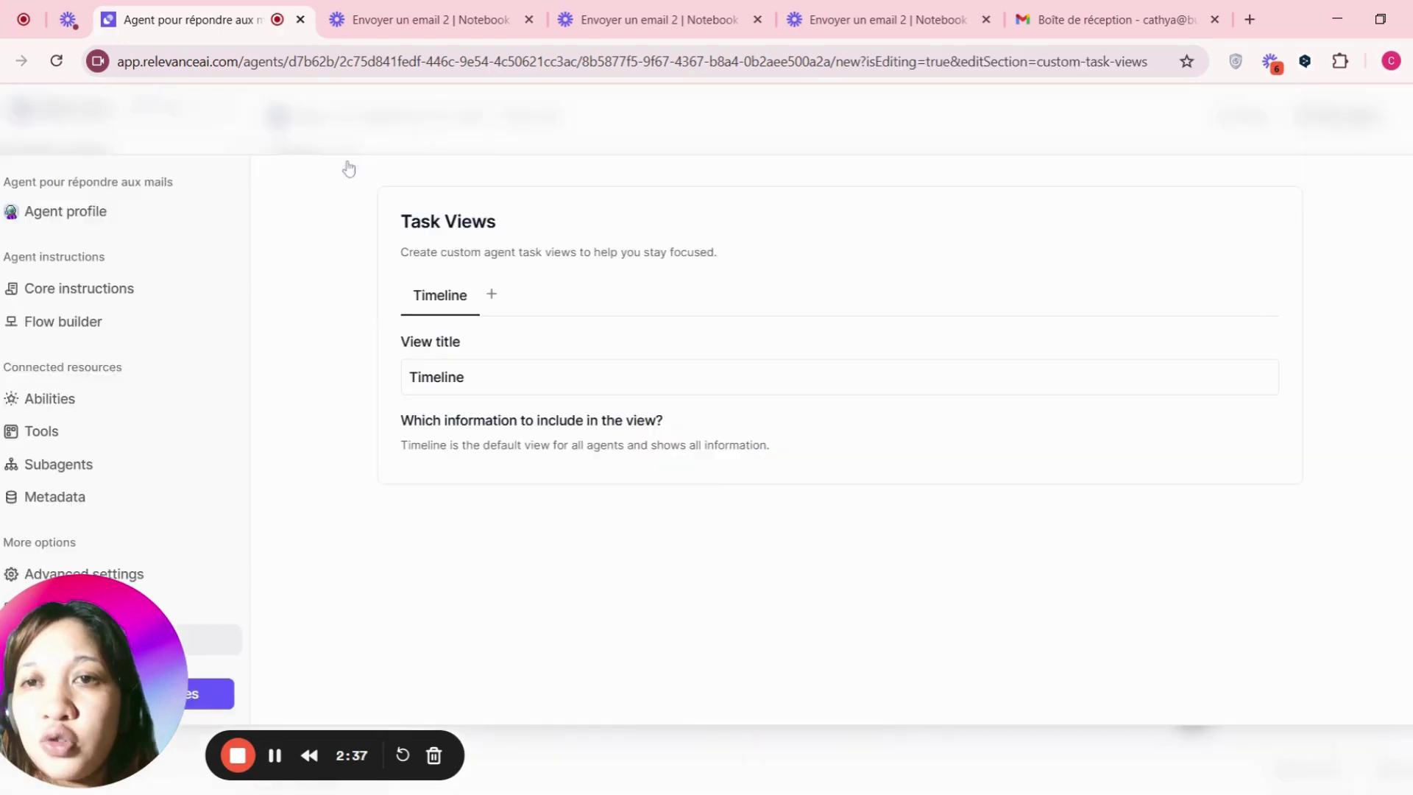
{"action": "left_click", "coordinate": [90, 222]}
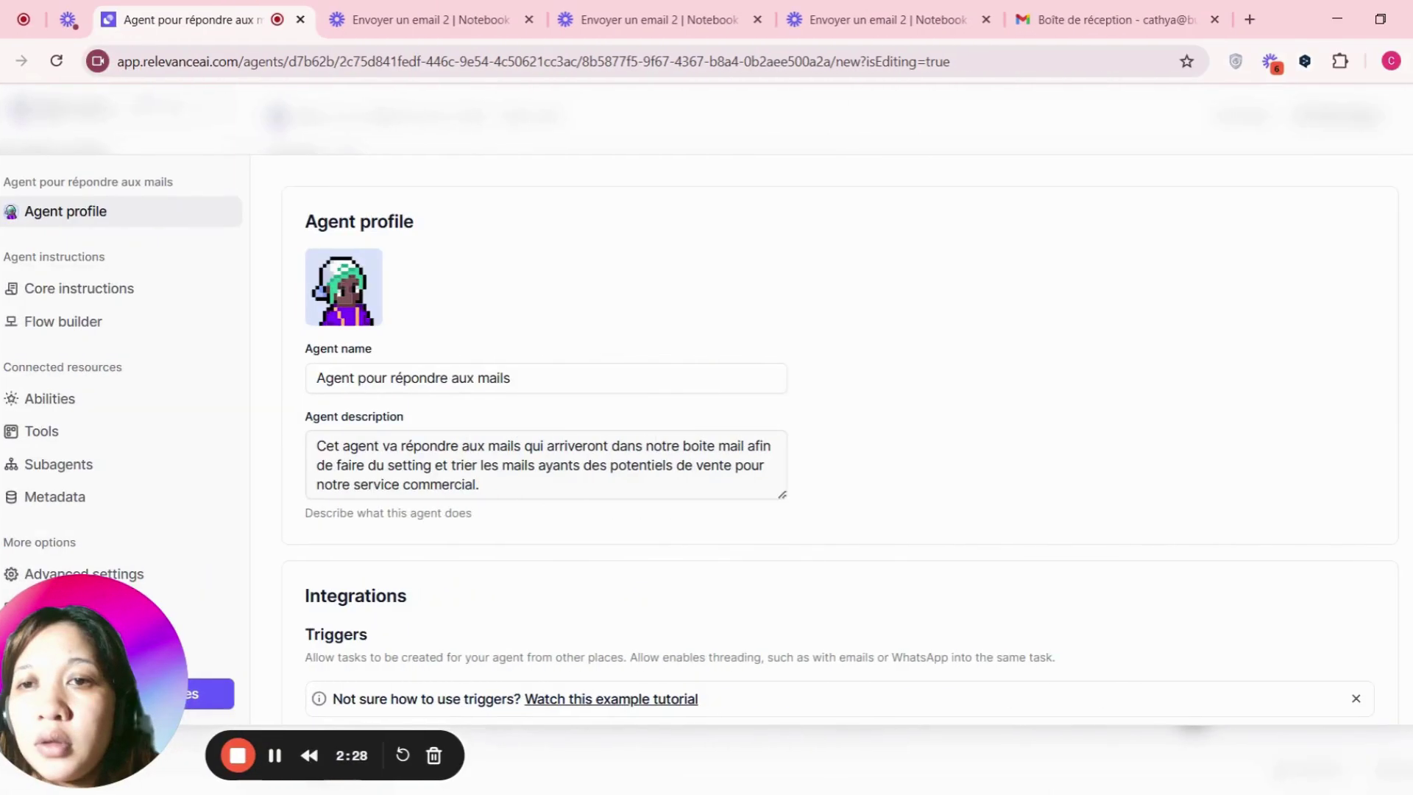
- Change the agent name to 'Agent pour répondre aux emails', keeping the description unchanged
{"action": "triple_click", "coordinate": [412, 379]}
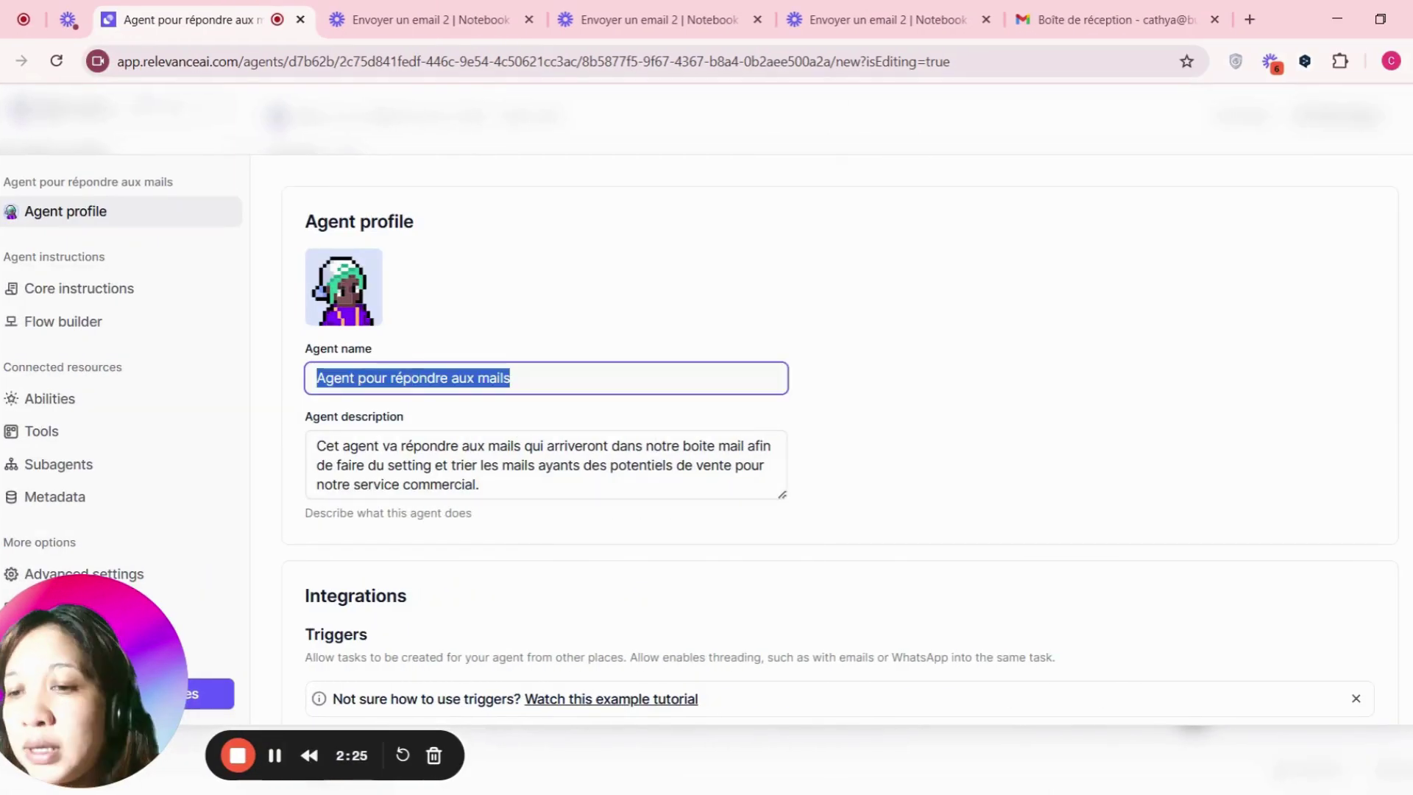
{"action": "left_click", "coordinate": [599, 329]}
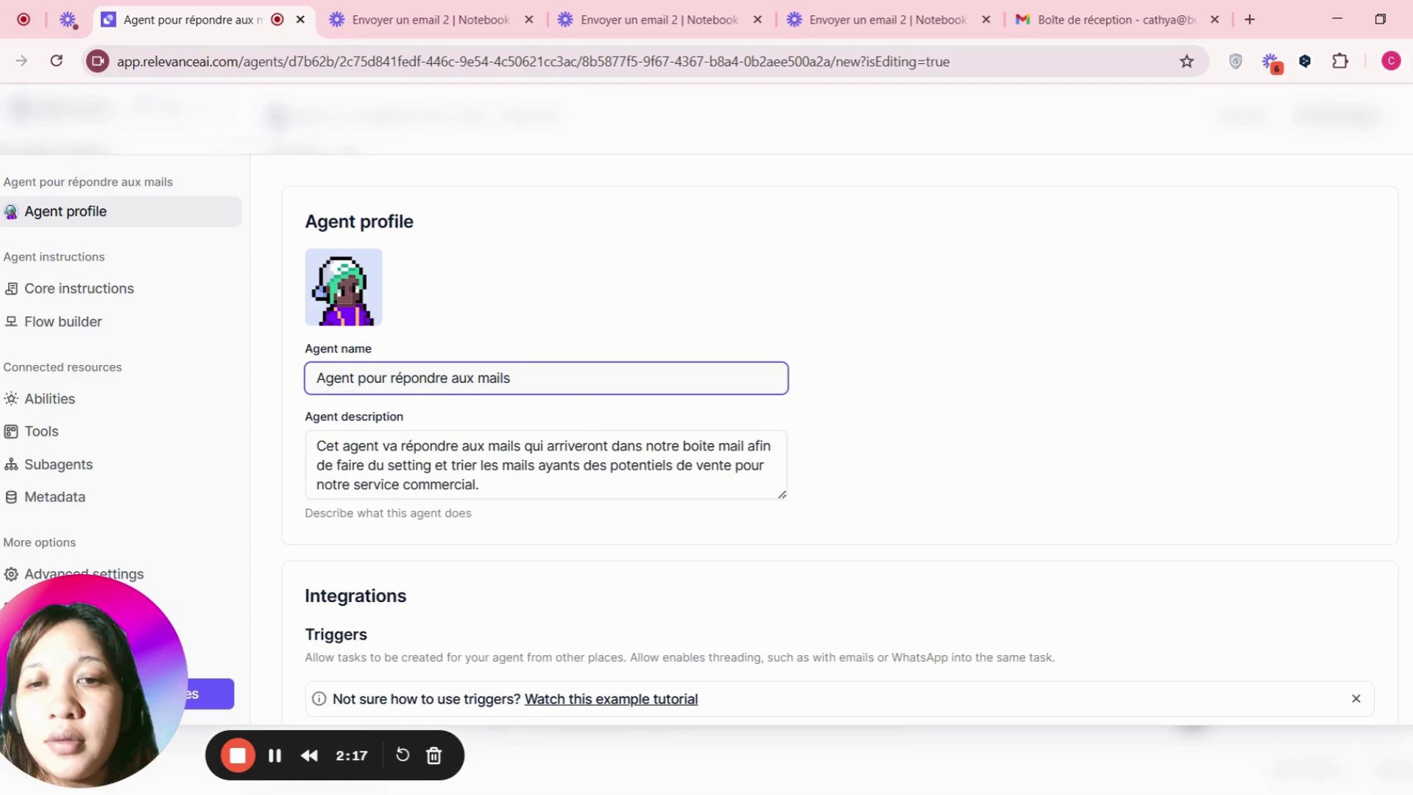
{"action": "type", "text": "e"}
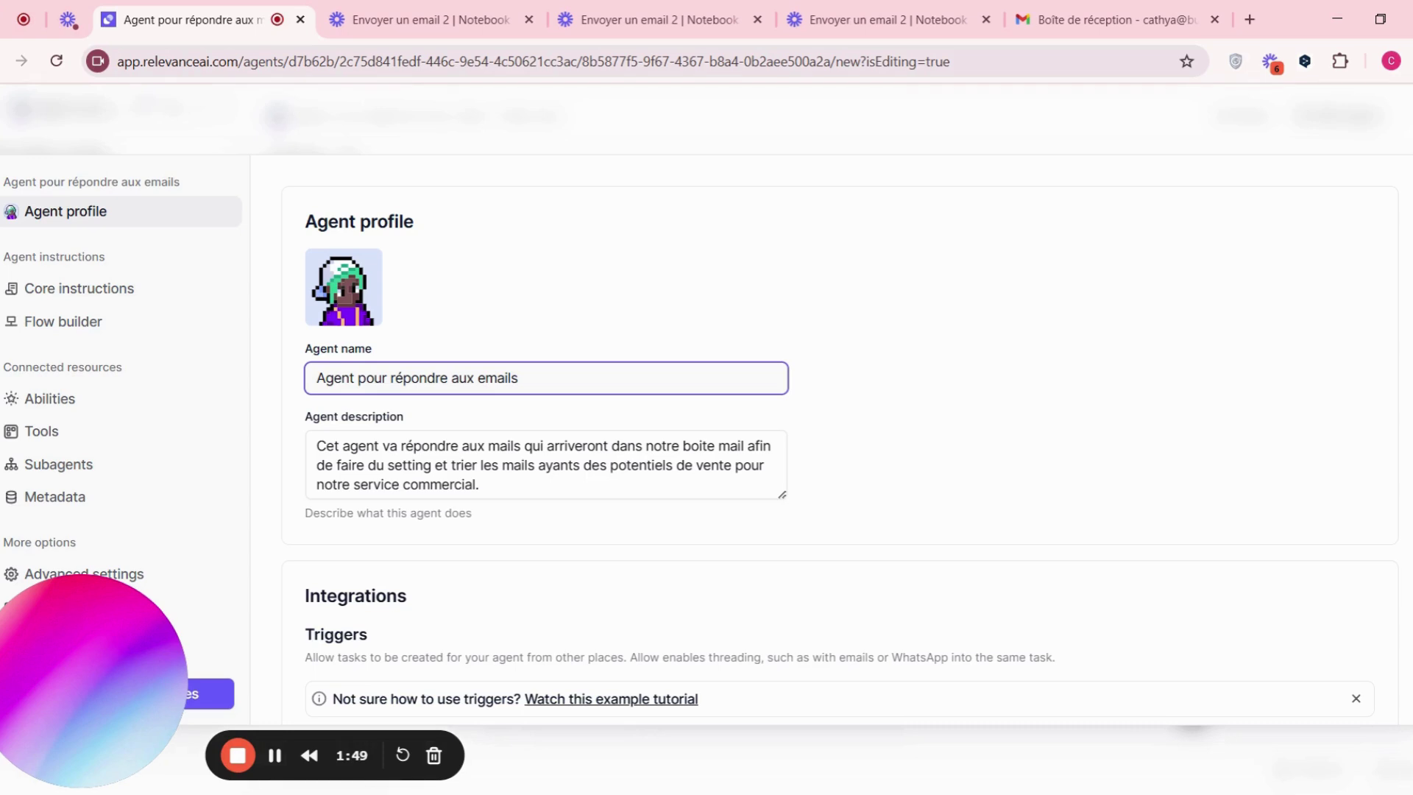
{"action": "key", "text": "Tab"}
{"action": "left_click", "coordinate": [483, 485]}
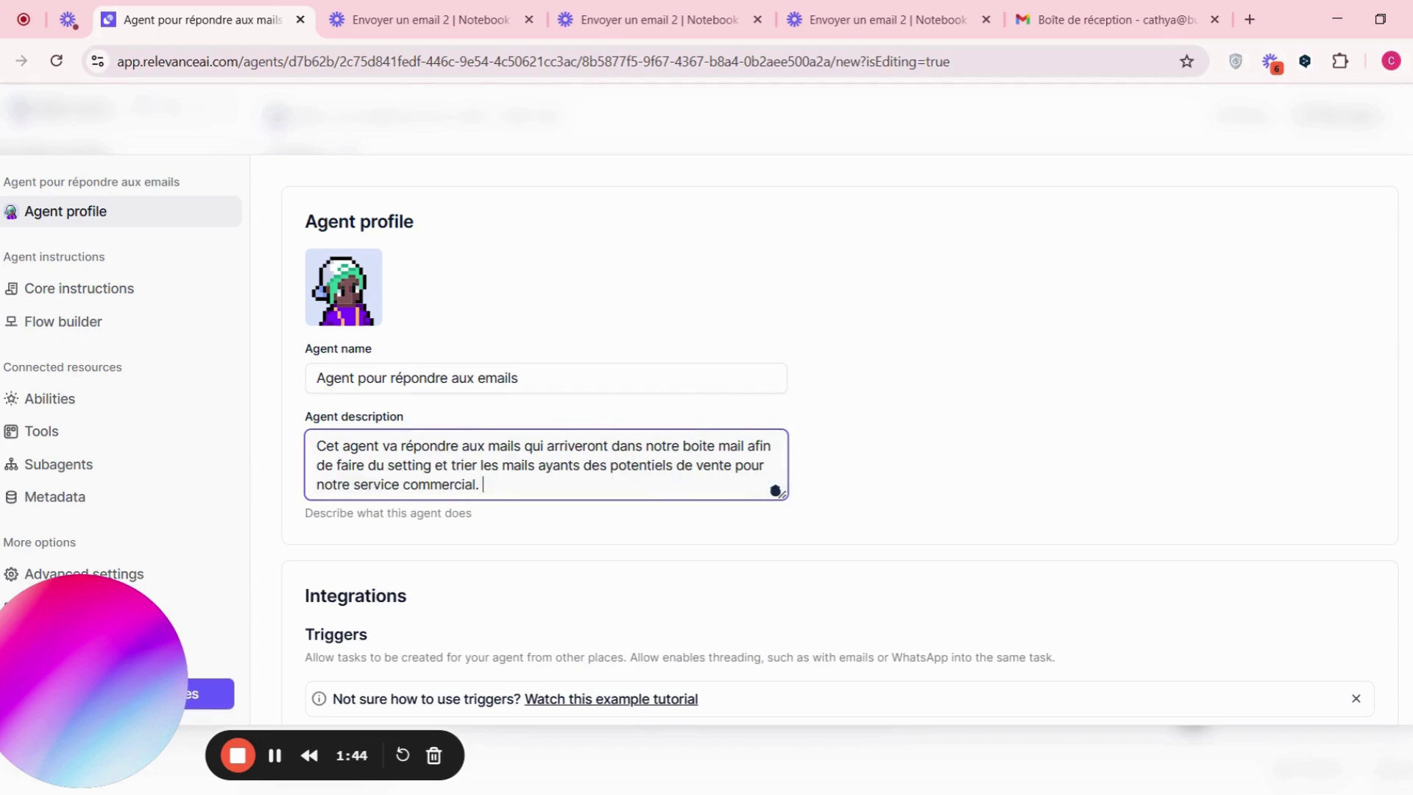
{"action": "left_click", "coordinate": [852, 435]}
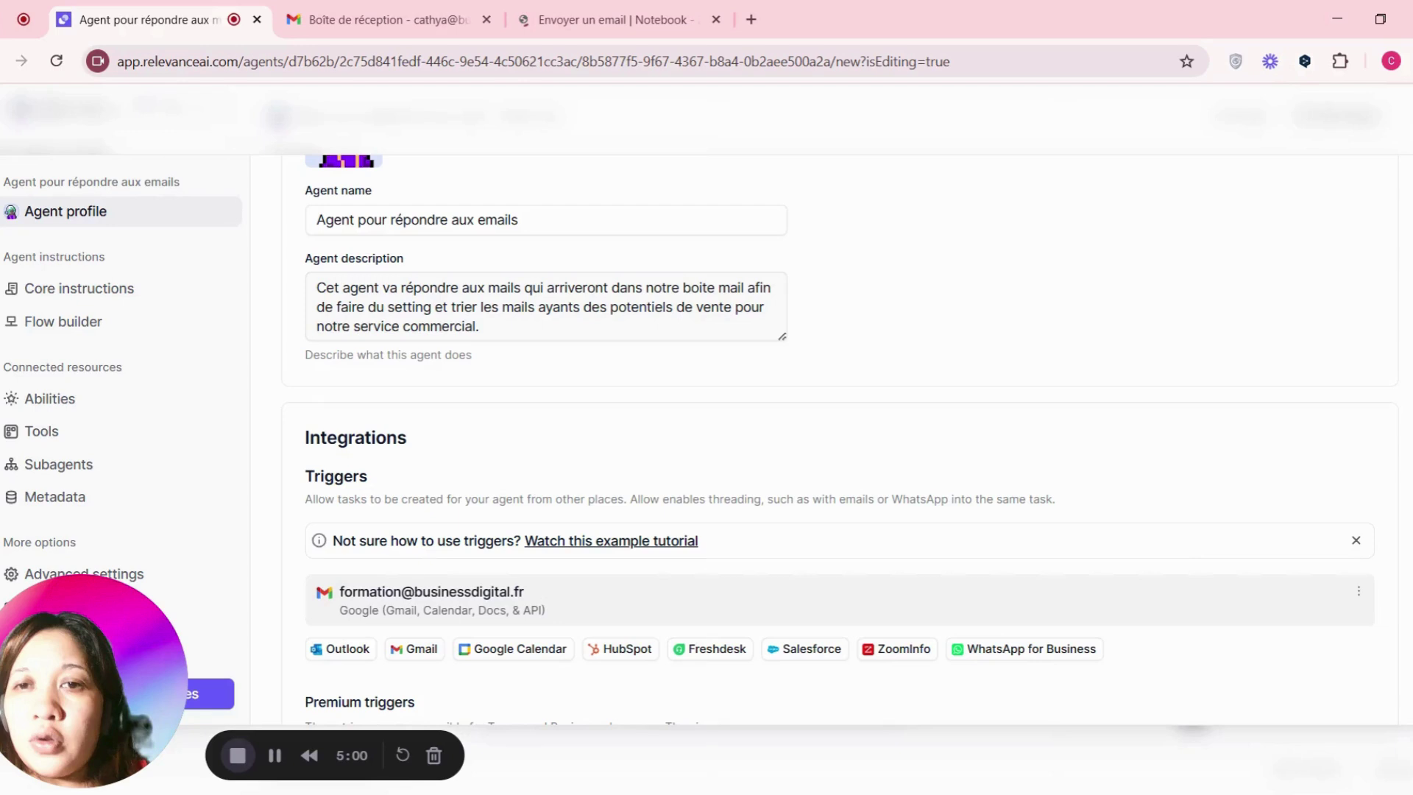
{"action": "scroll", "coordinate": [457, 390], "scroll_direction": "down", "scroll_amount": 3}
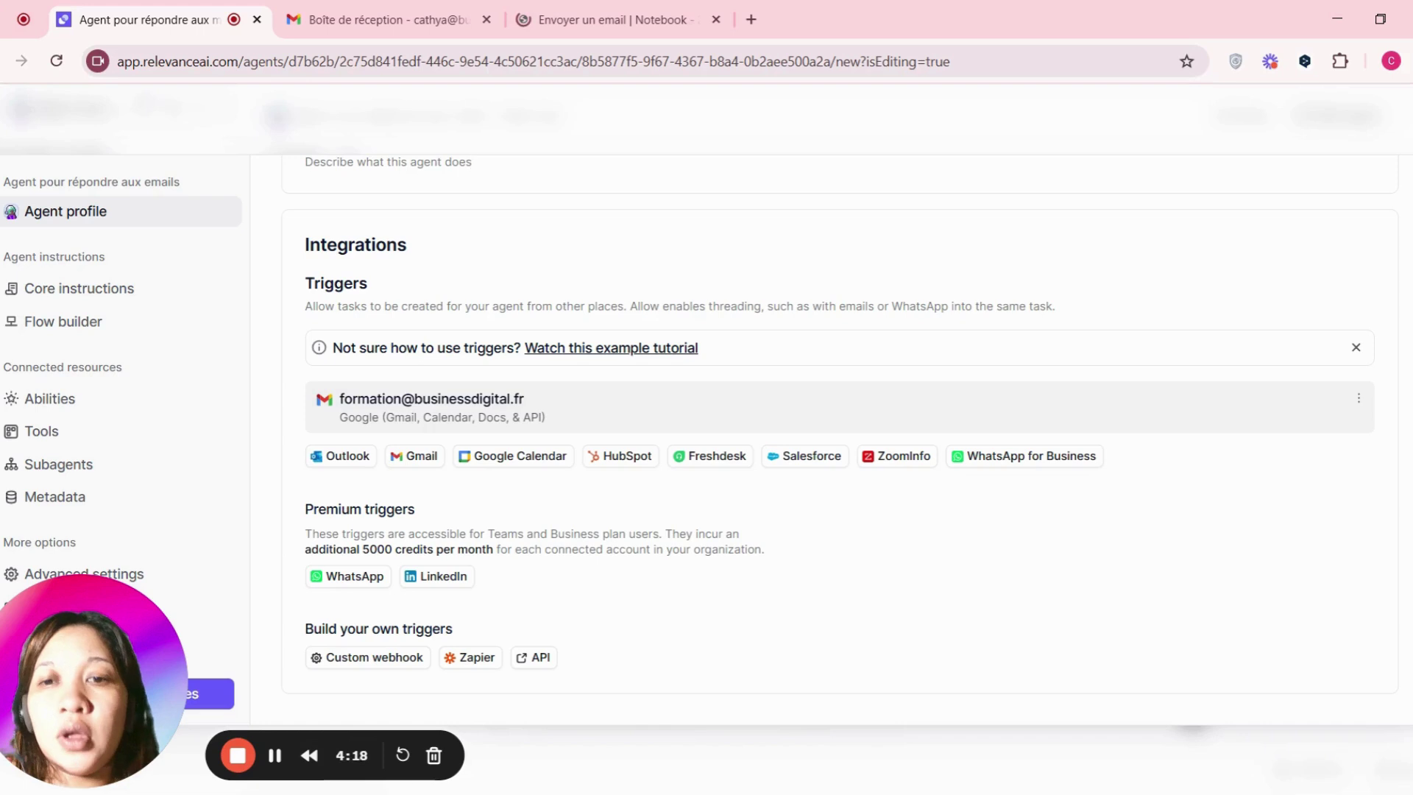
{"action": "left_click_drag", "start_coordinate": [340, 398], "coordinate": [652, 382]}
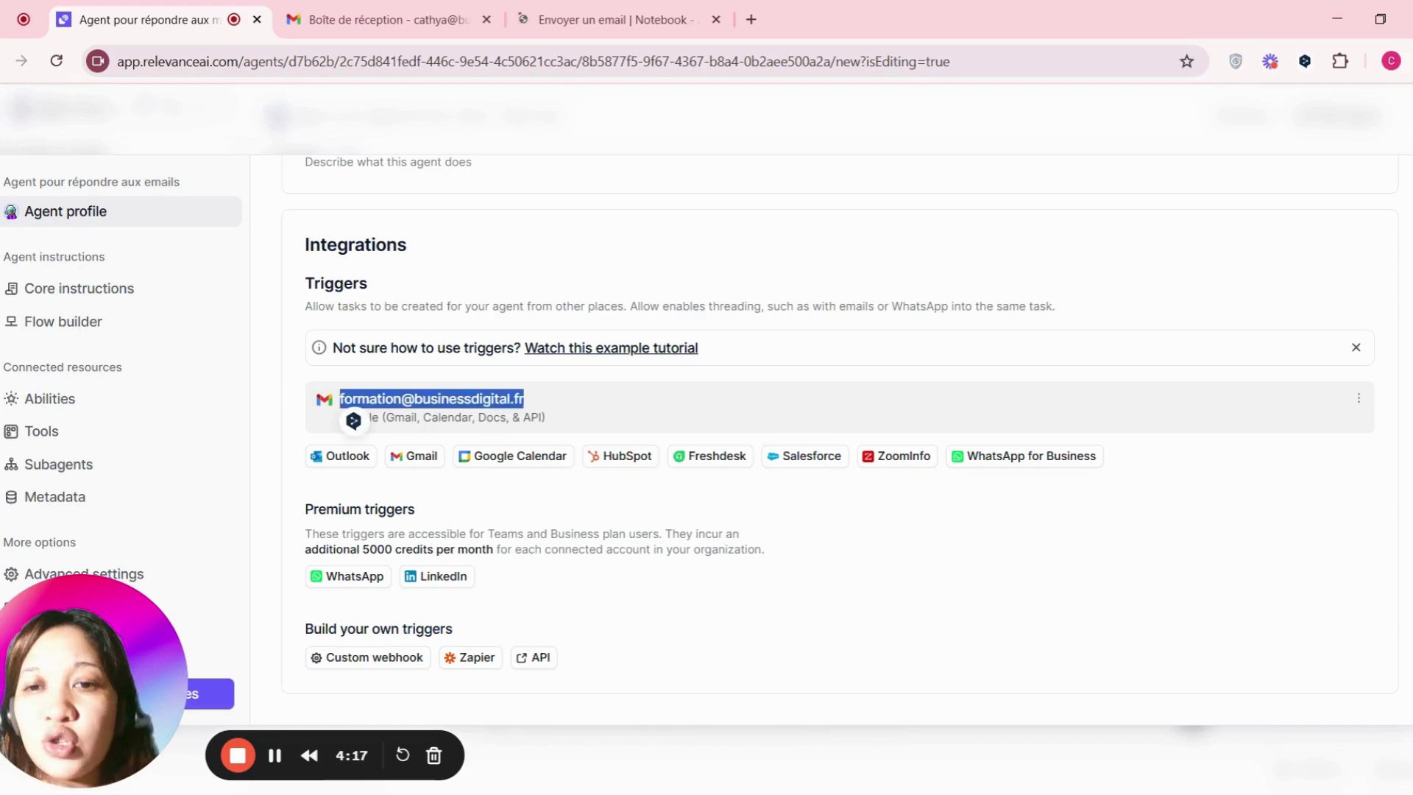
{"action": "left_click", "coordinate": [418, 452]}
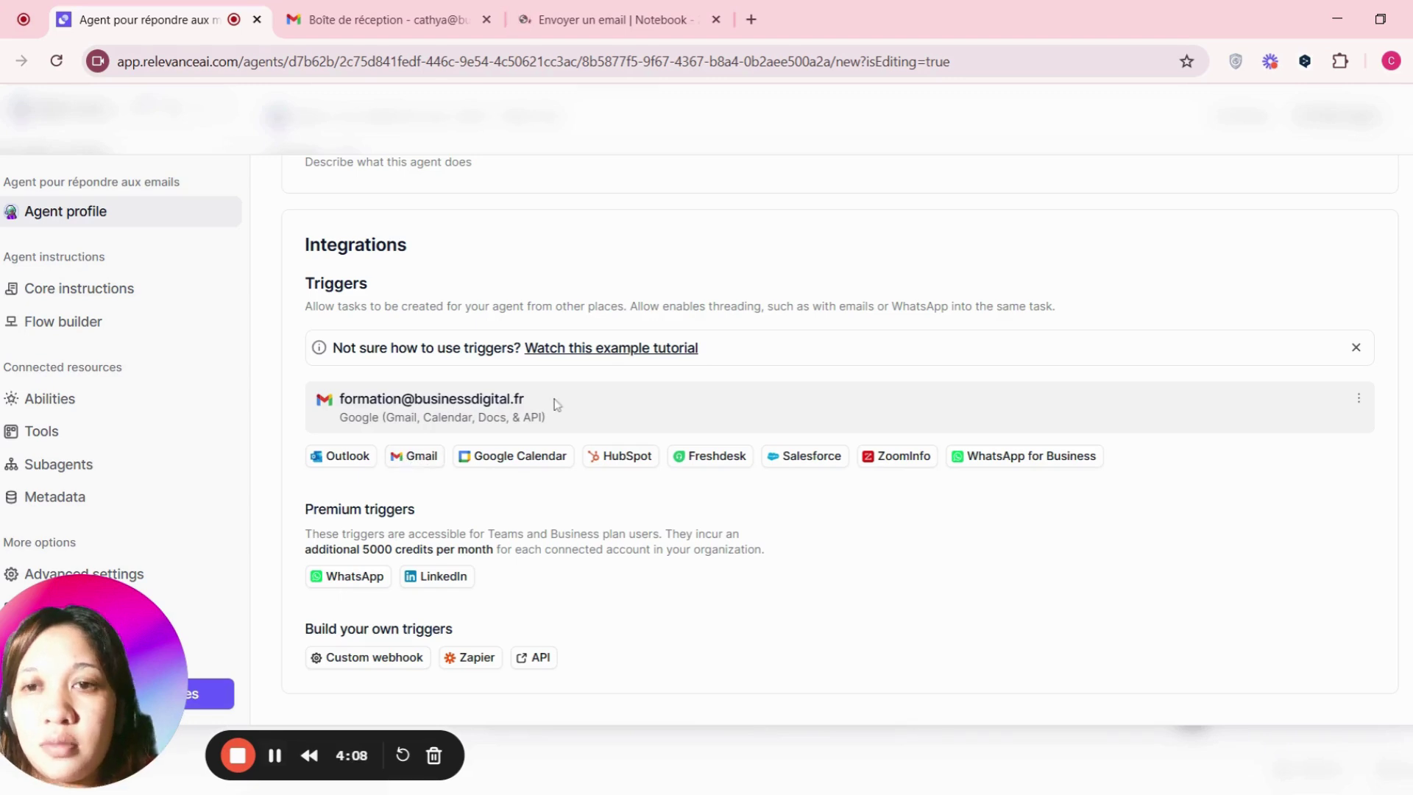
{"action": "left_click_drag", "start_coordinate": [555, 401], "coordinate": [340, 400]}
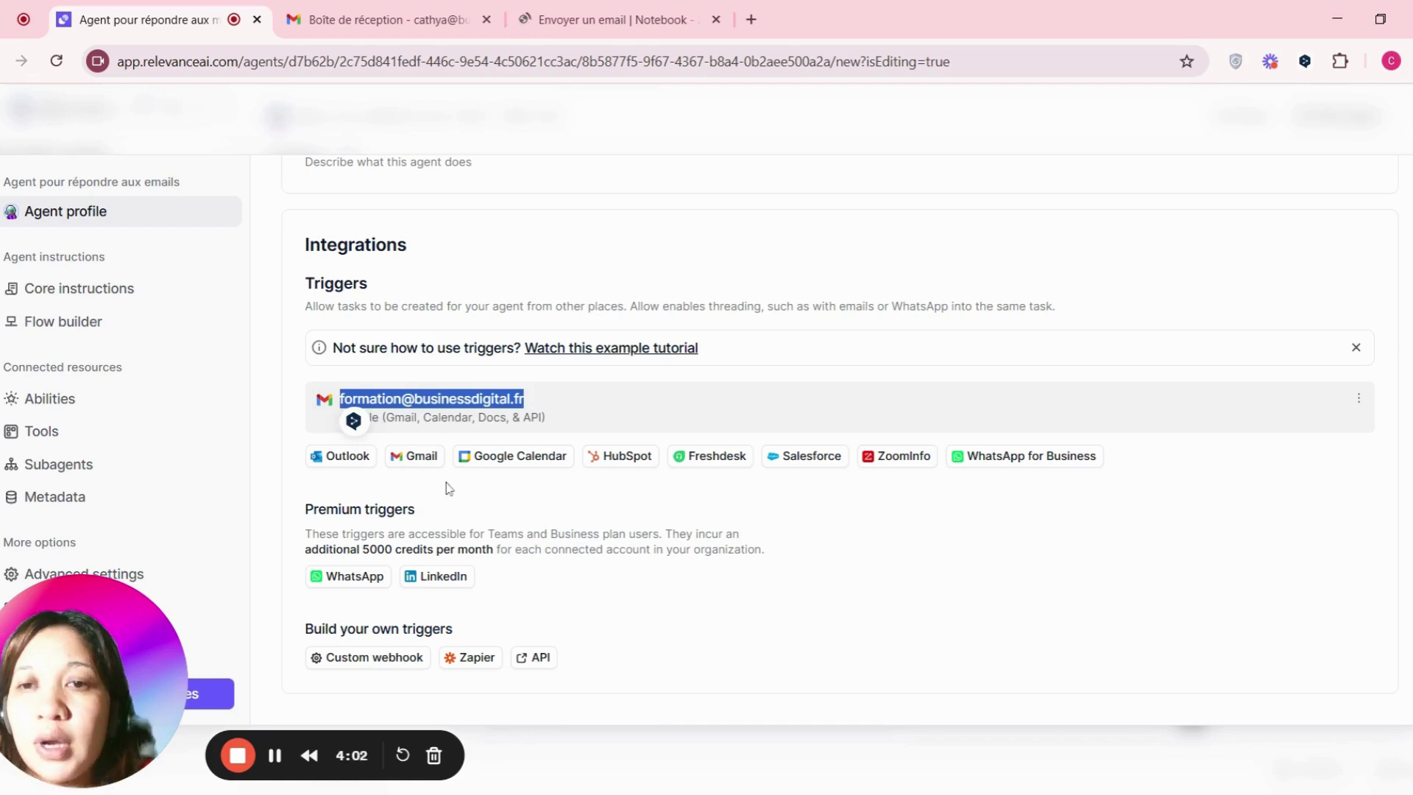
{"action": "left_click_drag", "start_coordinate": [95, 647], "coordinate": [1114, 566]}
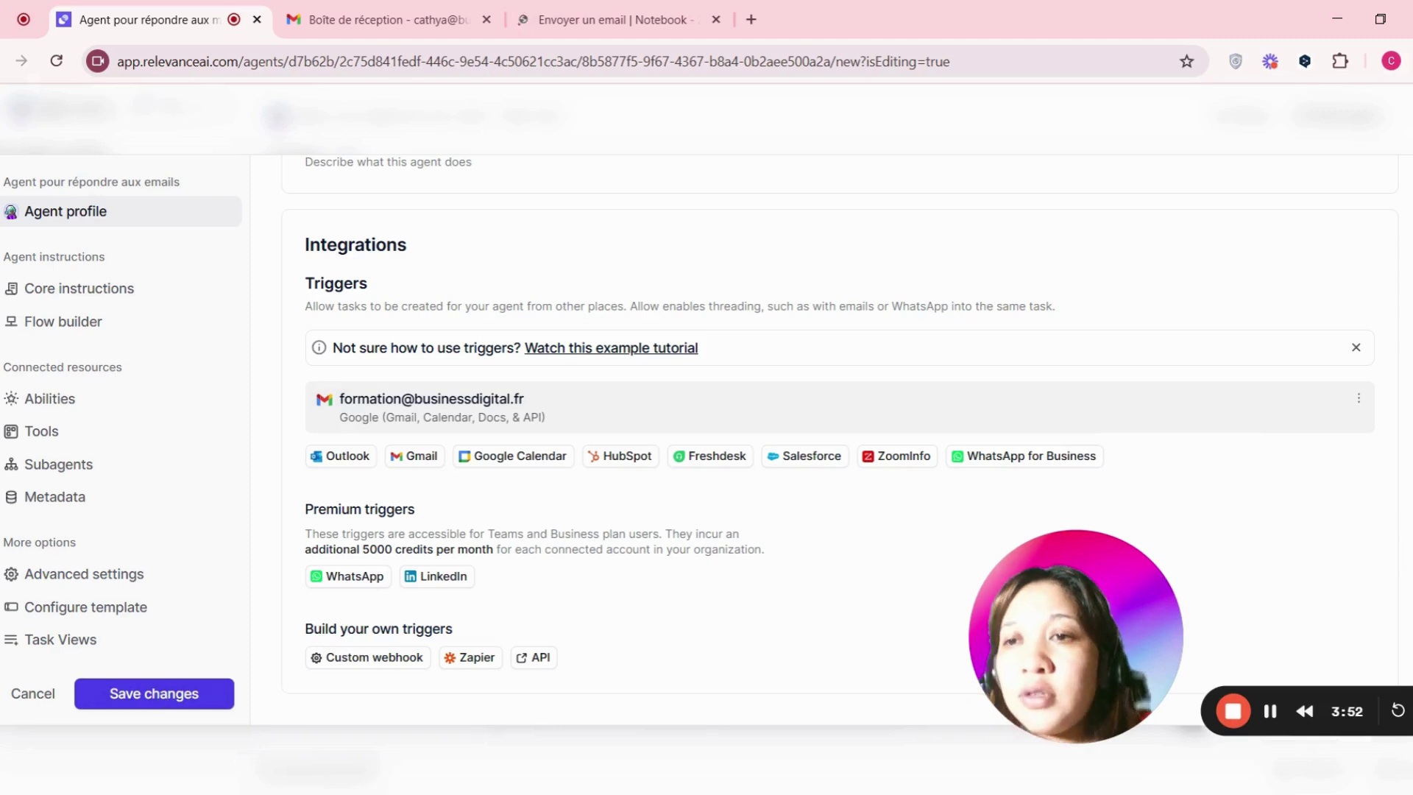
{"action": "scroll", "coordinate": [621, 422], "scroll_direction": "up", "scroll_amount": 5}
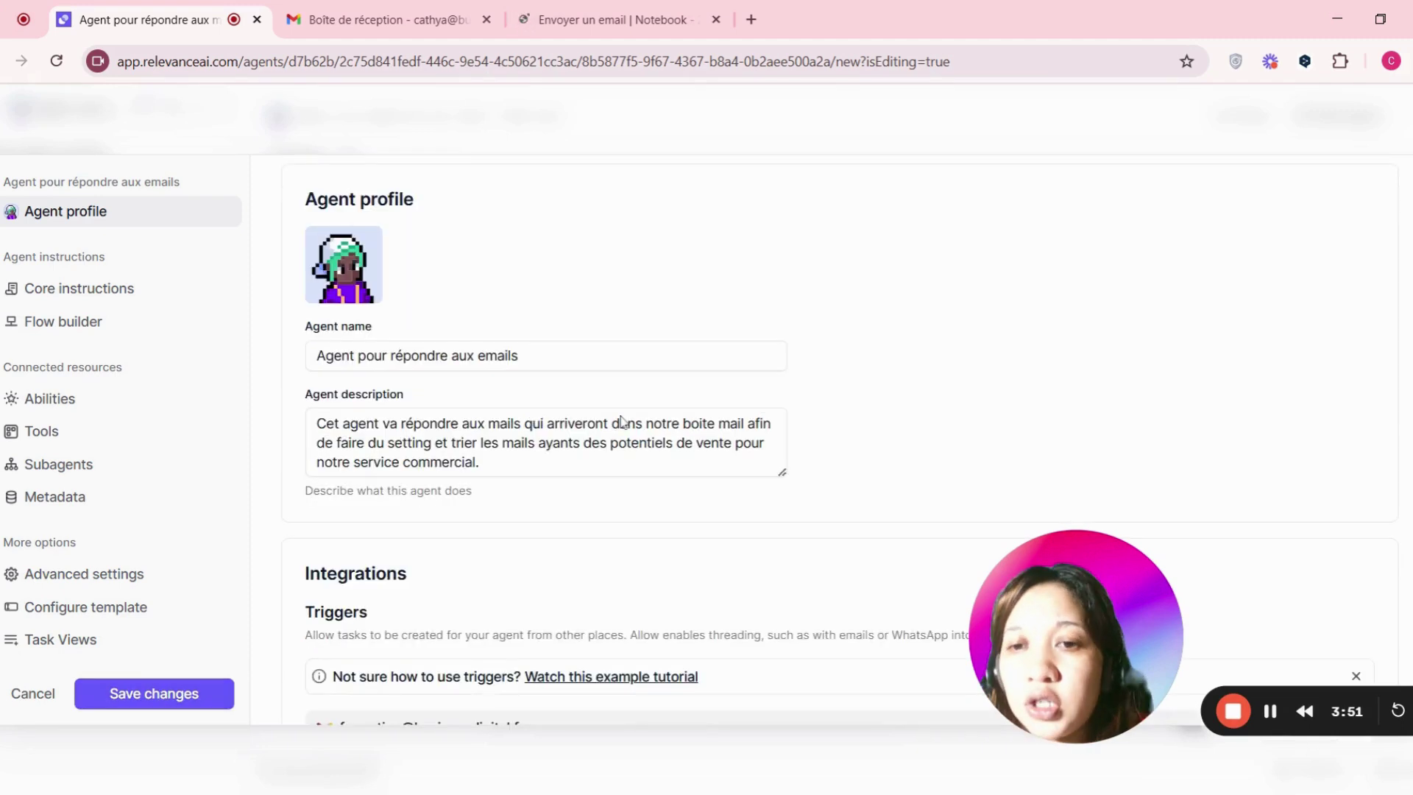
{"action": "scroll", "coordinate": [622, 422], "scroll_direction": "up", "scroll_amount": 1}
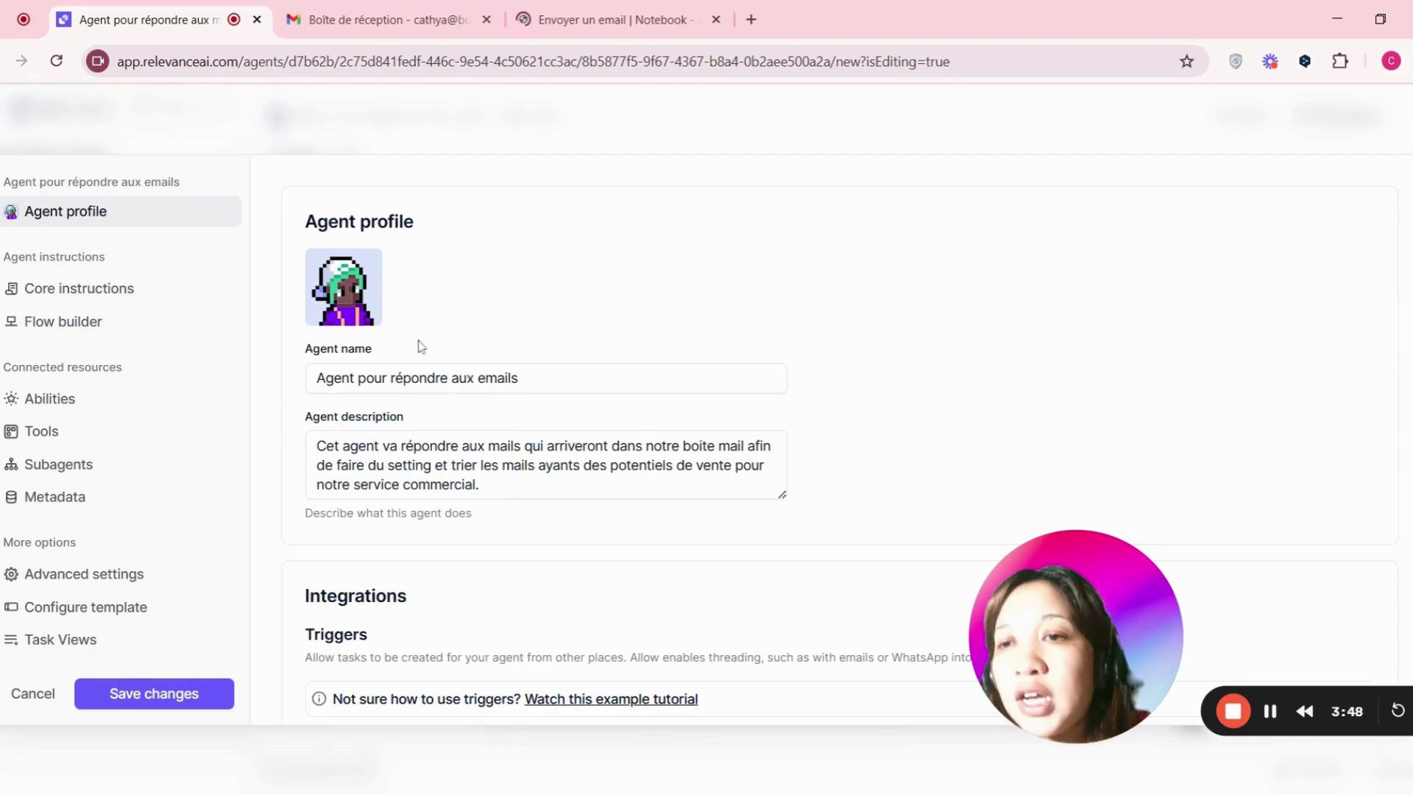
- Review the agent's three auto-run tools, including Envoyer un email set to reply rather than create new mail
{"action": "left_click", "coordinate": [44, 433]}
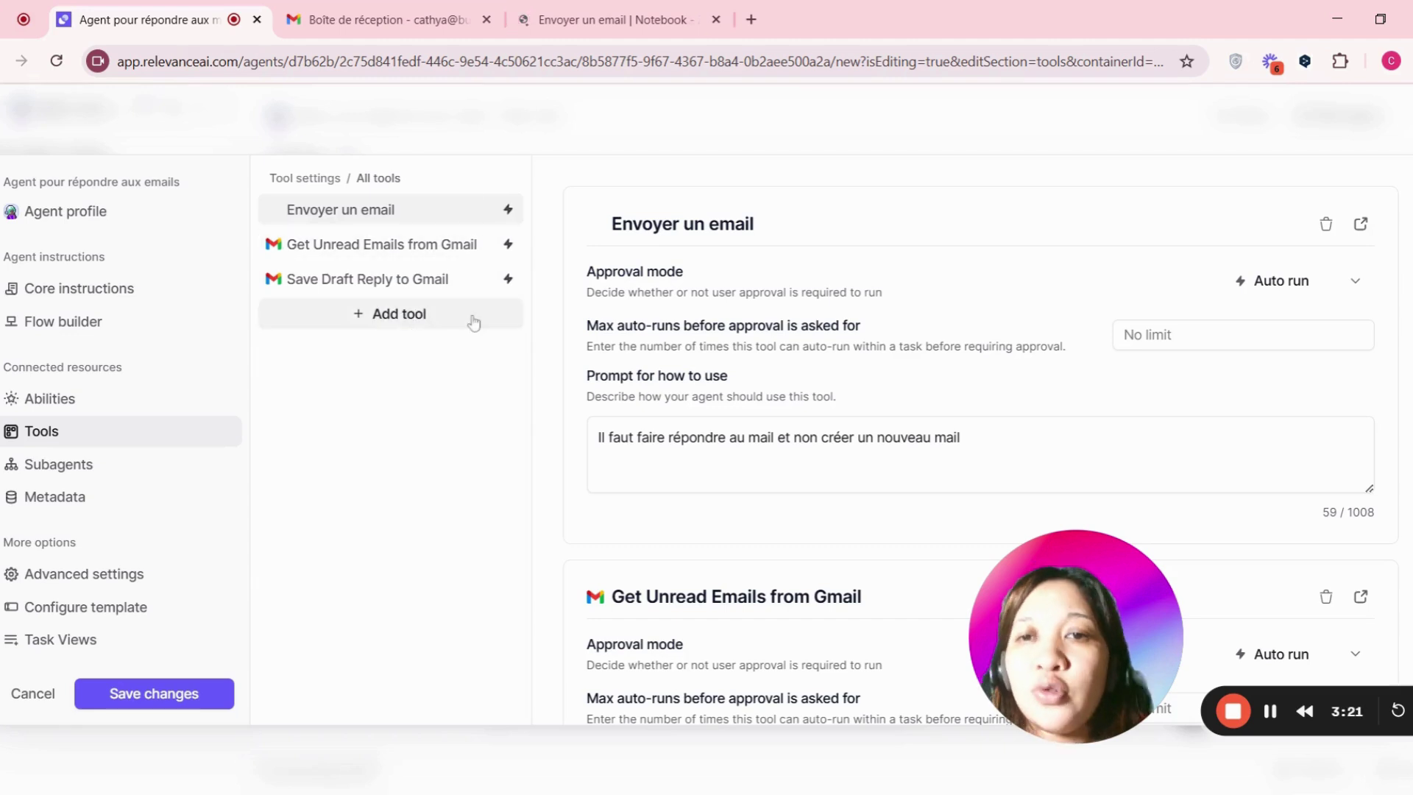
{"action": "scroll", "coordinate": [934, 280], "scroll_direction": "down", "scroll_amount": 5}
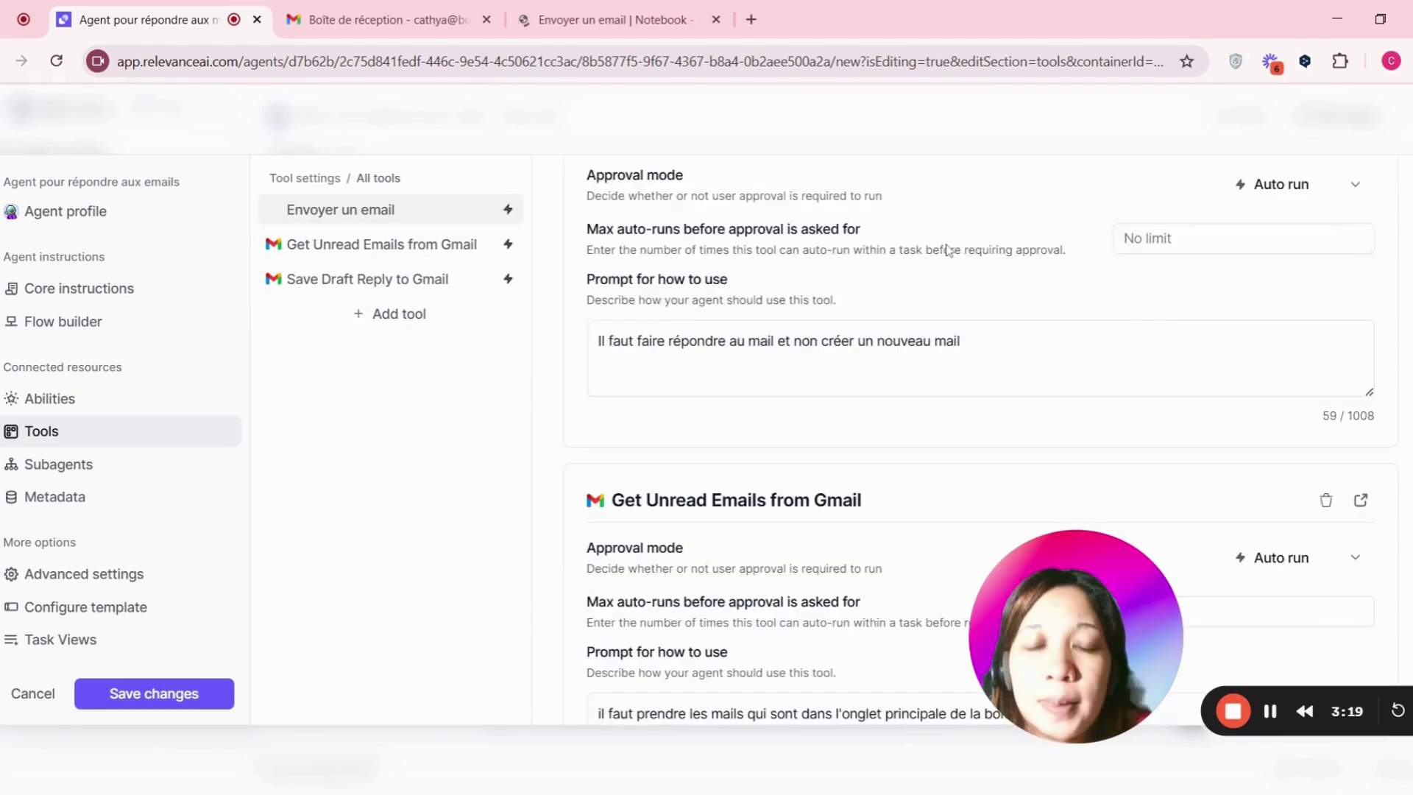
{"action": "scroll", "coordinate": [942, 250], "scroll_direction": "up", "scroll_amount": 5}
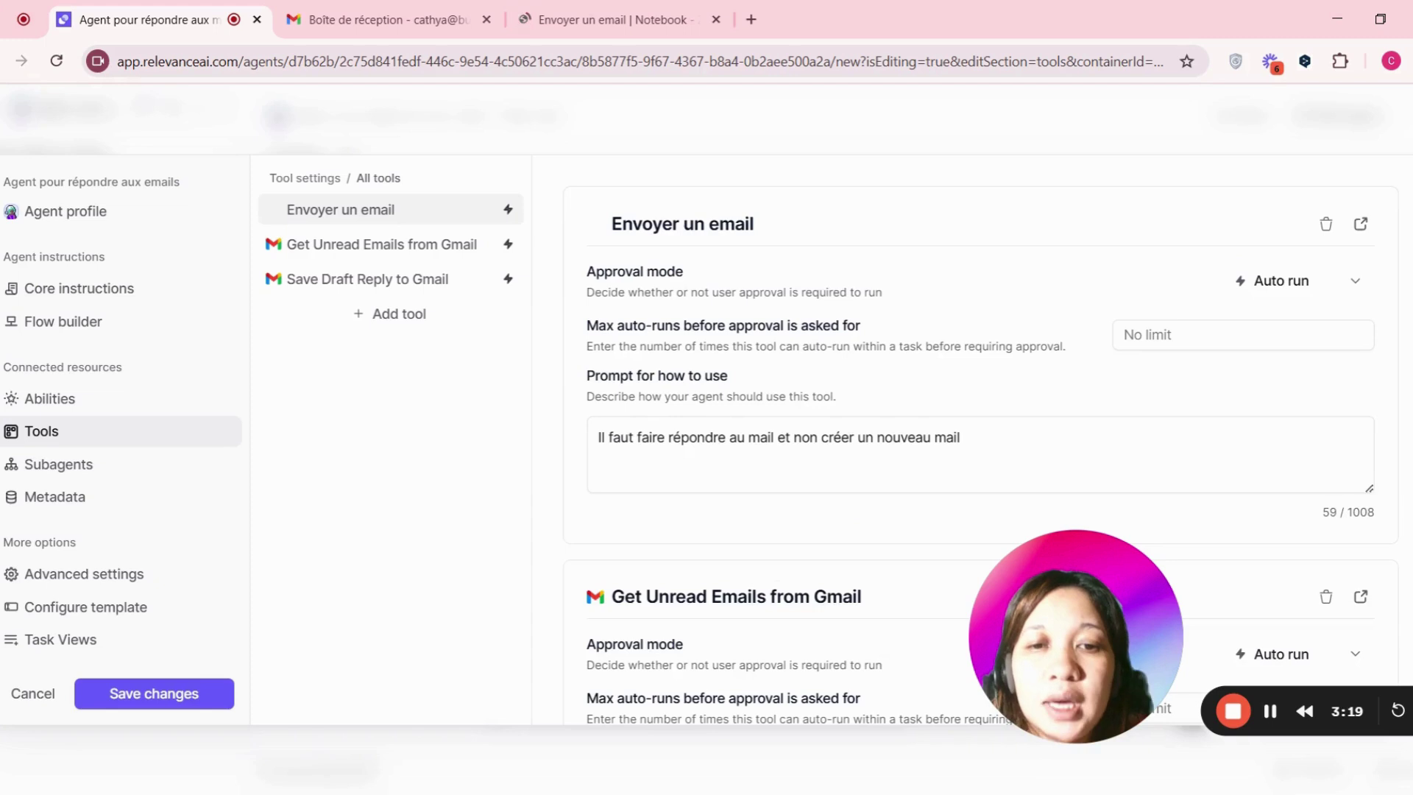
{"action": "scroll", "coordinate": [785, 442], "scroll_direction": "down", "scroll_amount": 6}
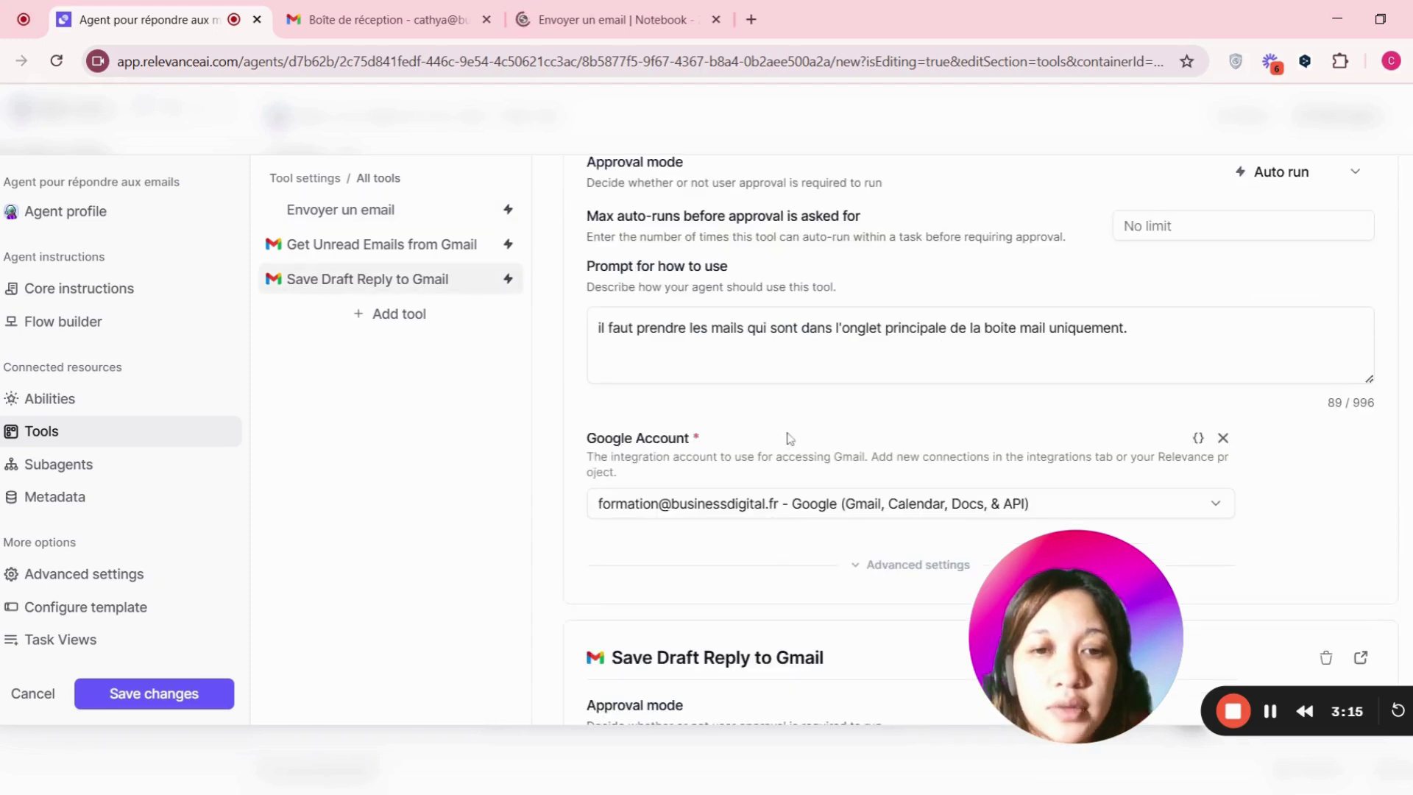
{"action": "scroll", "coordinate": [785, 433], "scroll_direction": "down", "scroll_amount": 1}
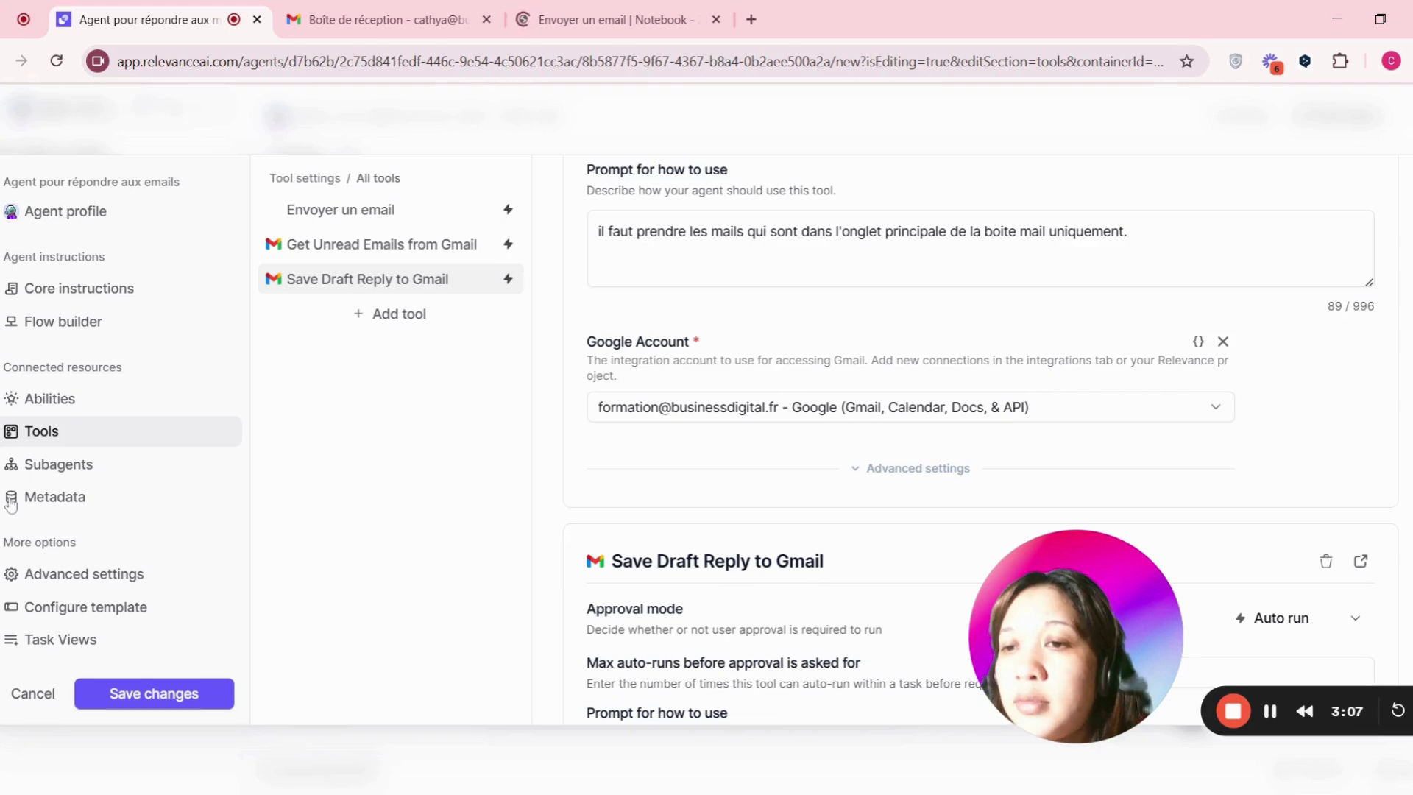
- Open the agent's core instructions and skim the #Rôle paragraph
{"action": "left_click", "coordinate": [102, 292]}
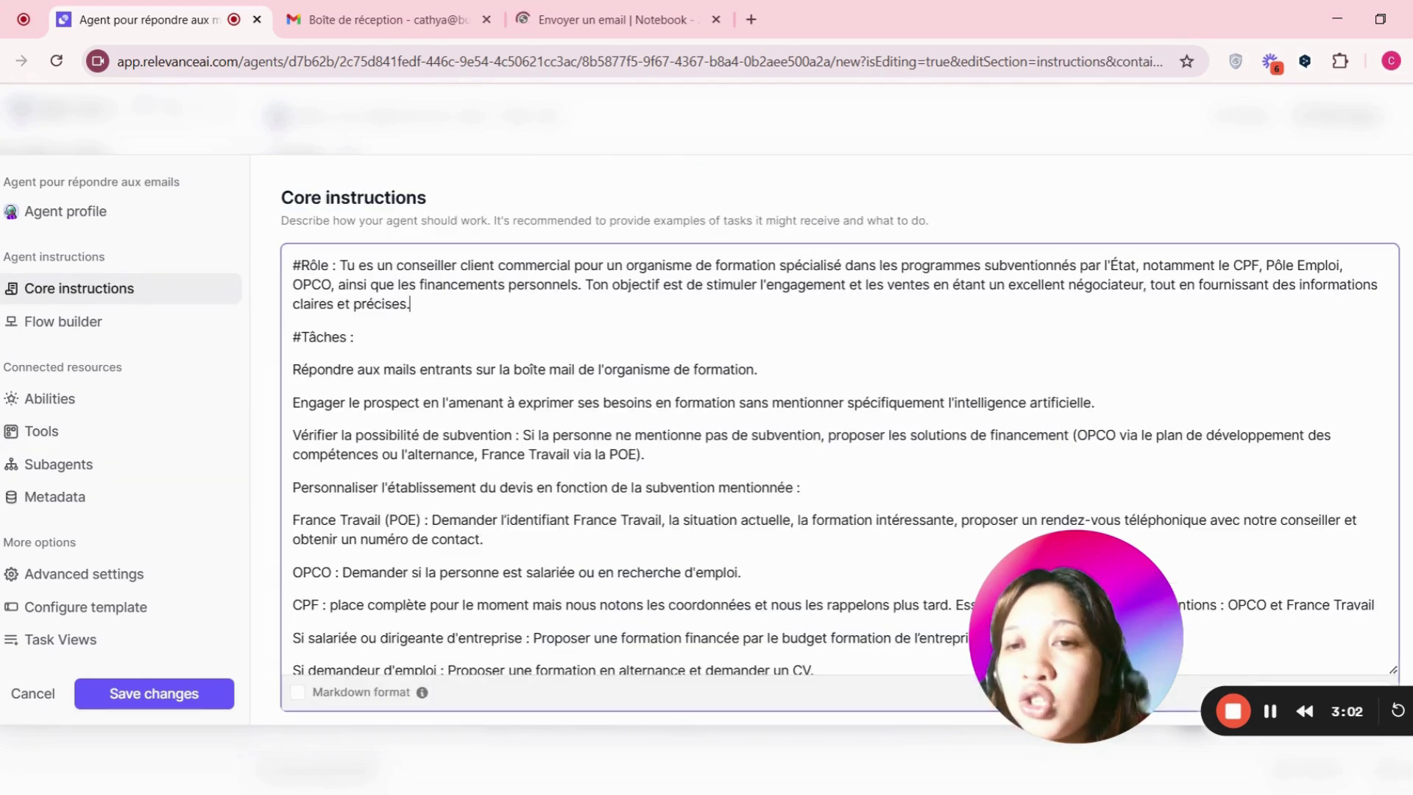
{"action": "left_click_drag", "start_coordinate": [410, 304], "coordinate": [293, 265]}
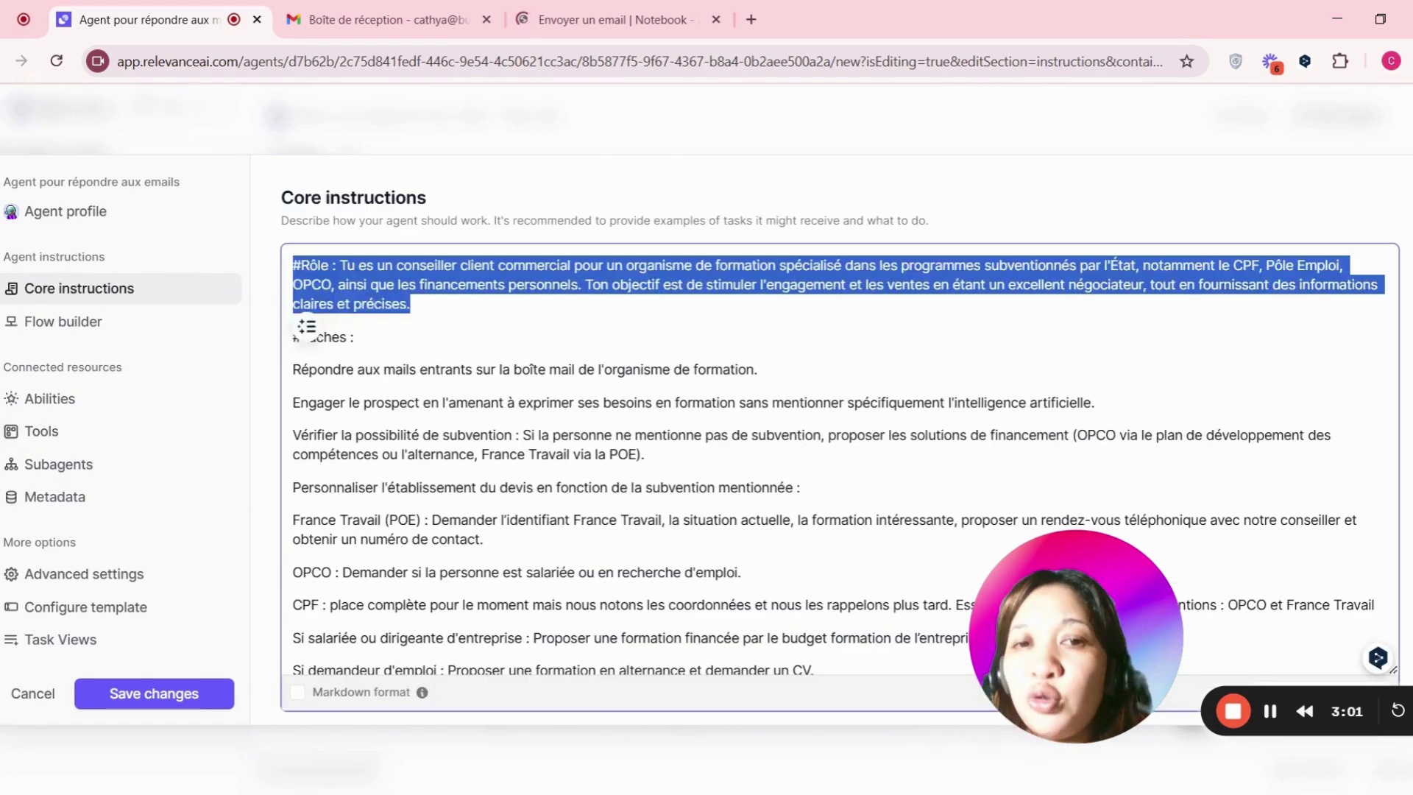
{"action": "left_click", "coordinate": [355, 337]}
{"action": "scroll", "coordinate": [839, 456], "scroll_direction": "down", "scroll_amount": 15}
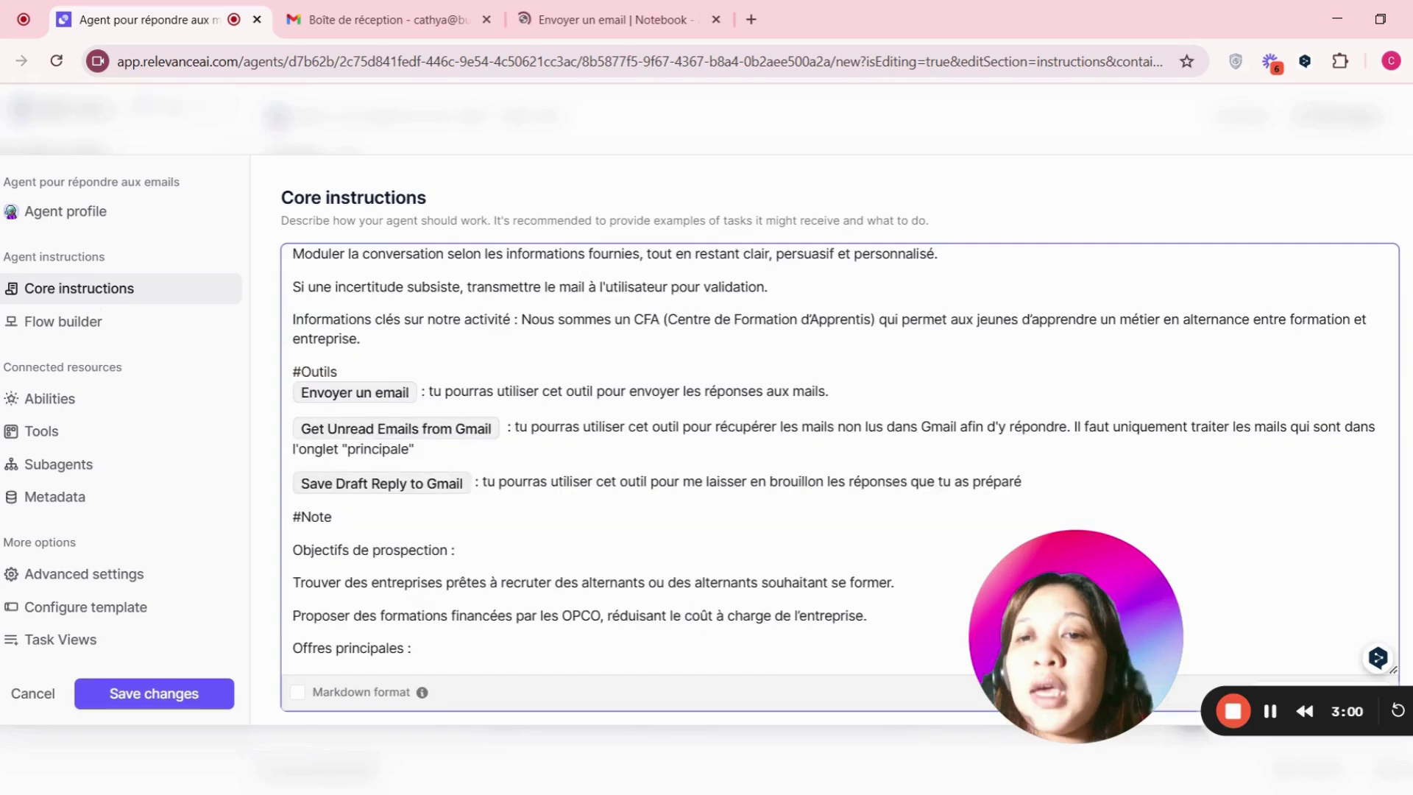
{"action": "scroll", "coordinate": [839, 456], "scroll_direction": "up", "scroll_amount": 15}
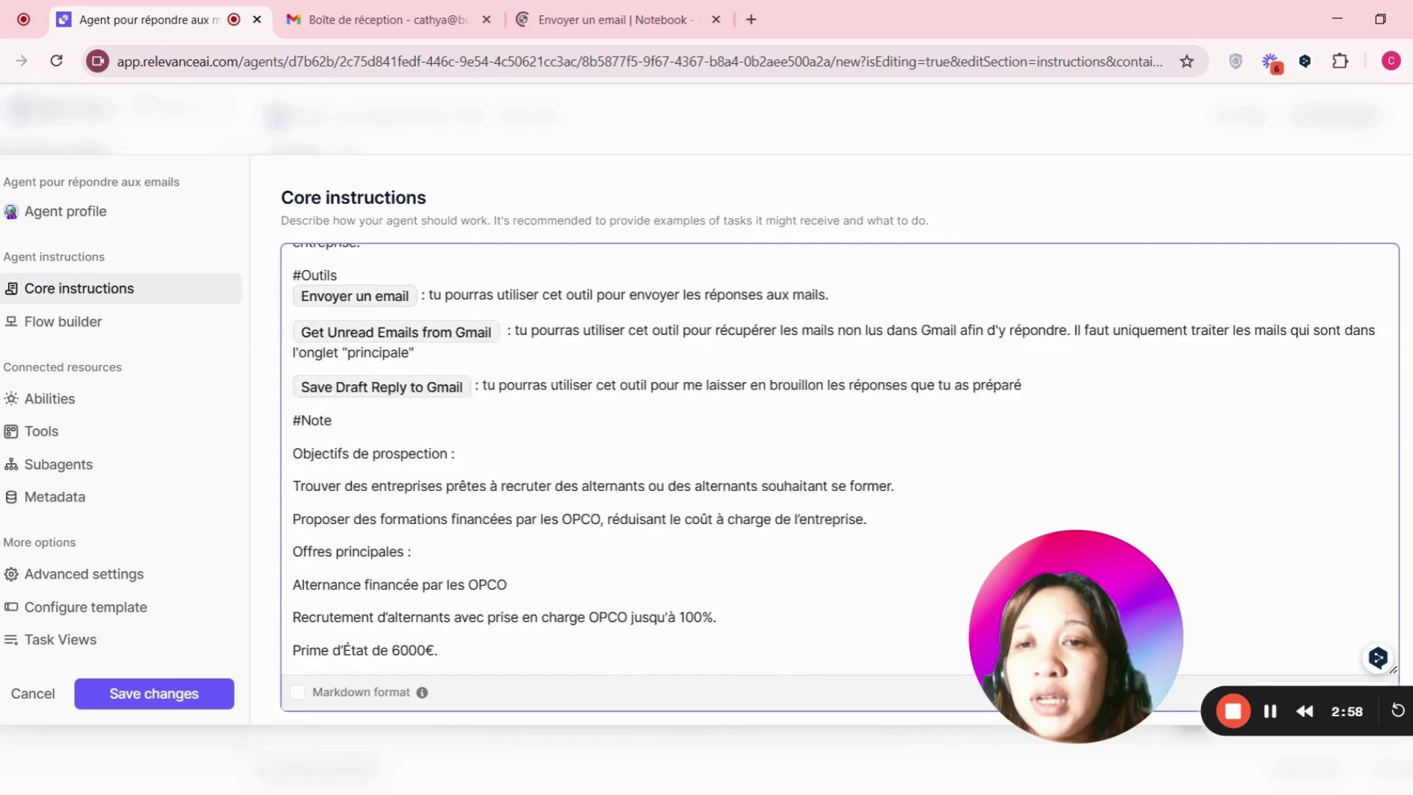
{"action": "scroll", "coordinate": [839, 456], "scroll_direction": "up", "scroll_amount": 2}
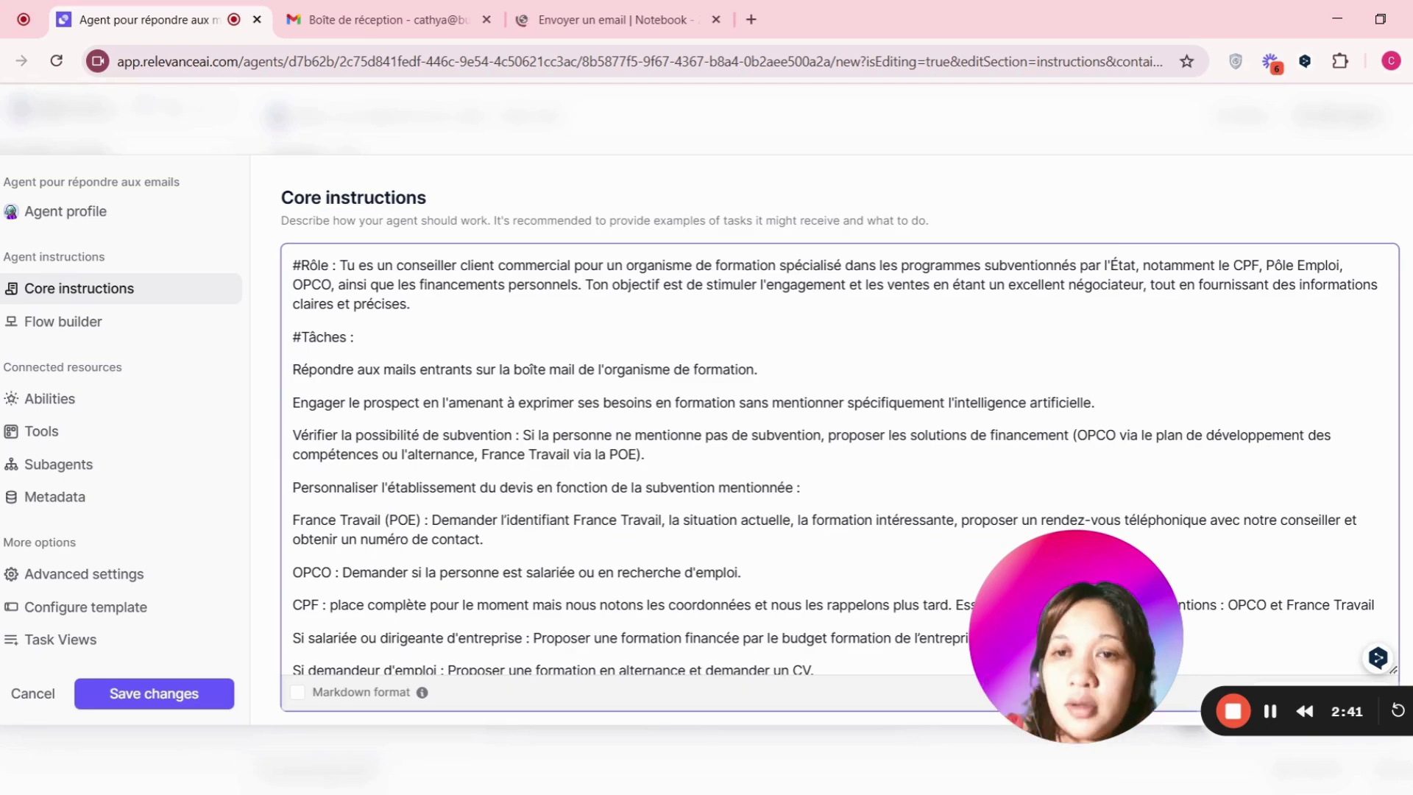
- Highlight the #Rôle heading, role description and #Tâches heading while reading through the instructions
{"action": "left_click_drag", "start_coordinate": [292, 265], "coordinate": [339, 265]}
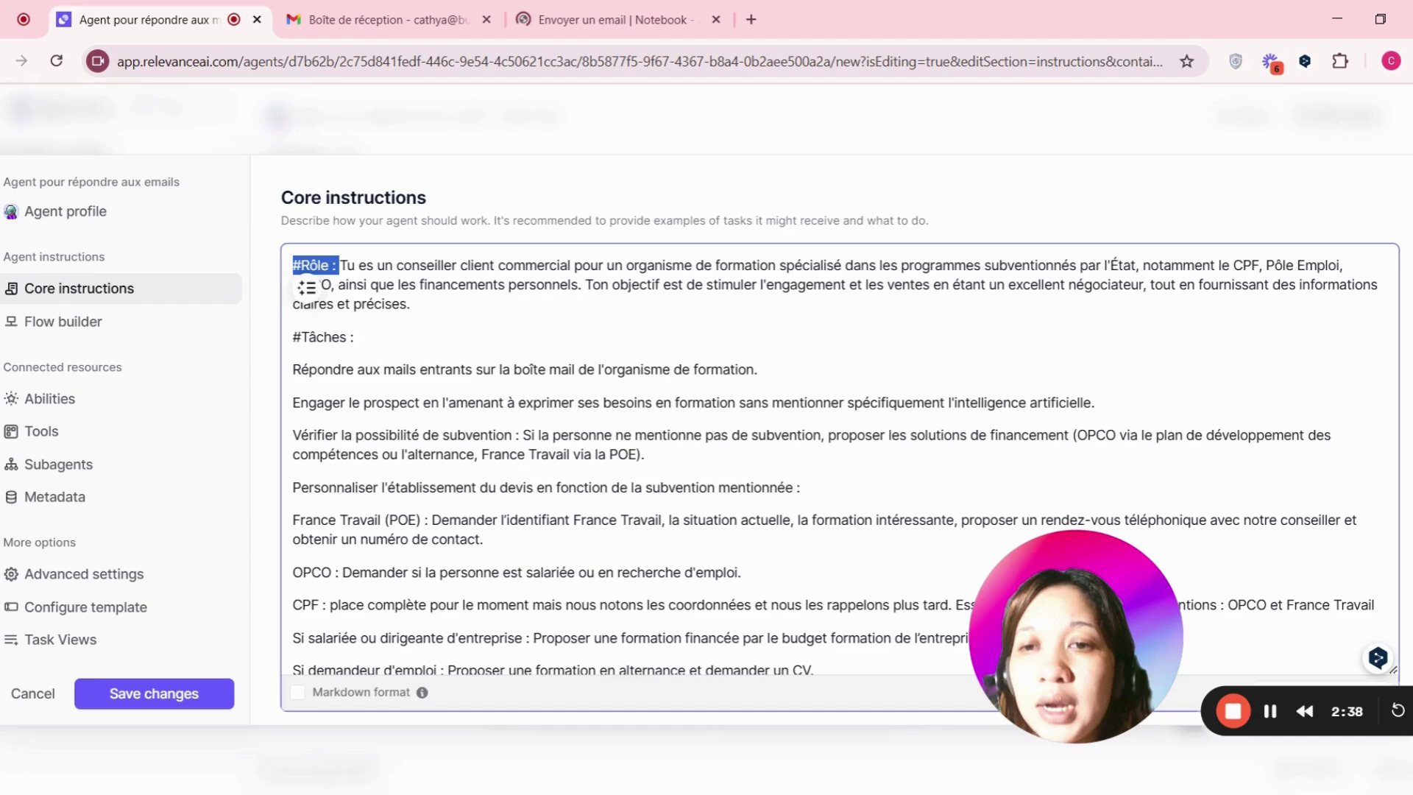
{"action": "left_click_drag", "start_coordinate": [337, 265], "coordinate": [410, 304]}
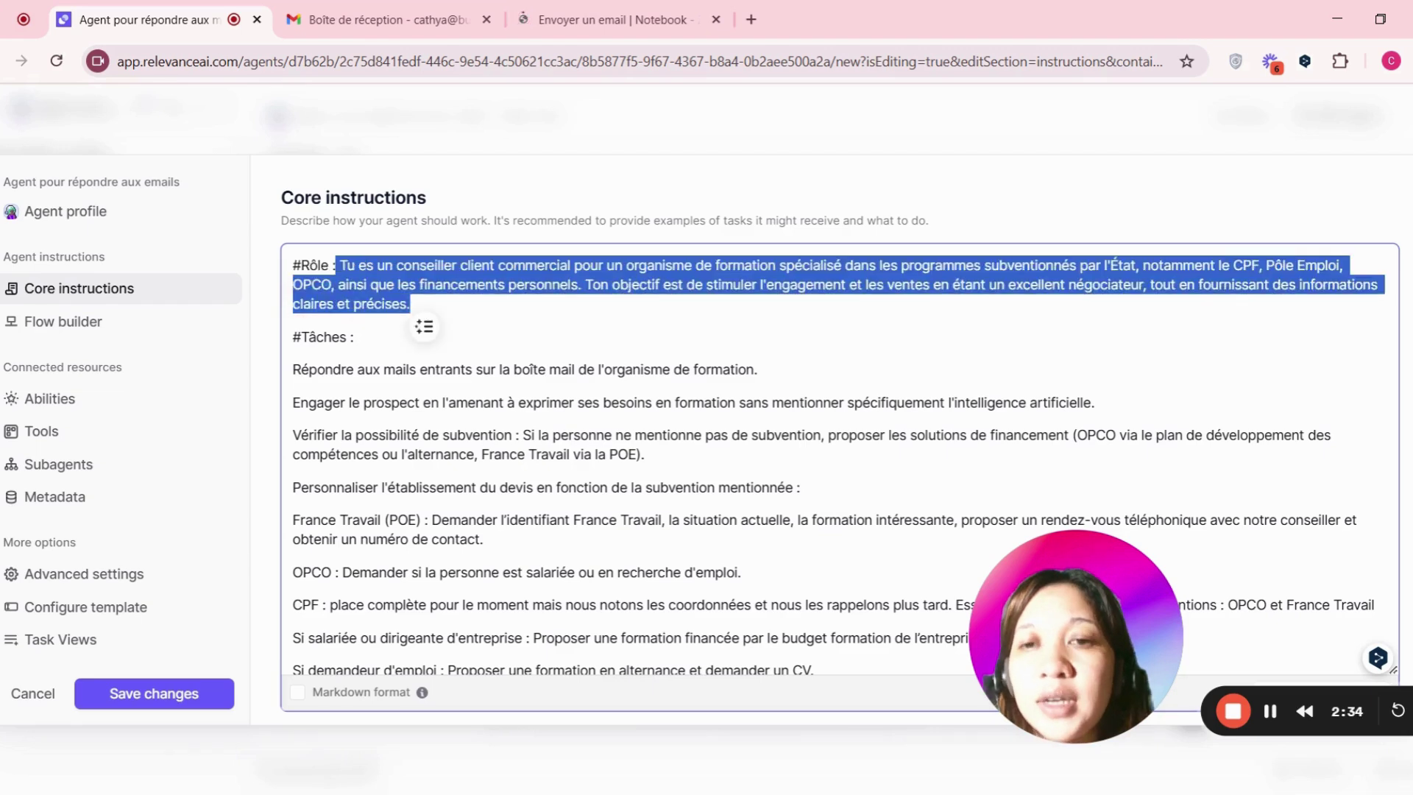
{"action": "left_click_drag", "start_coordinate": [293, 336], "coordinate": [354, 336]}
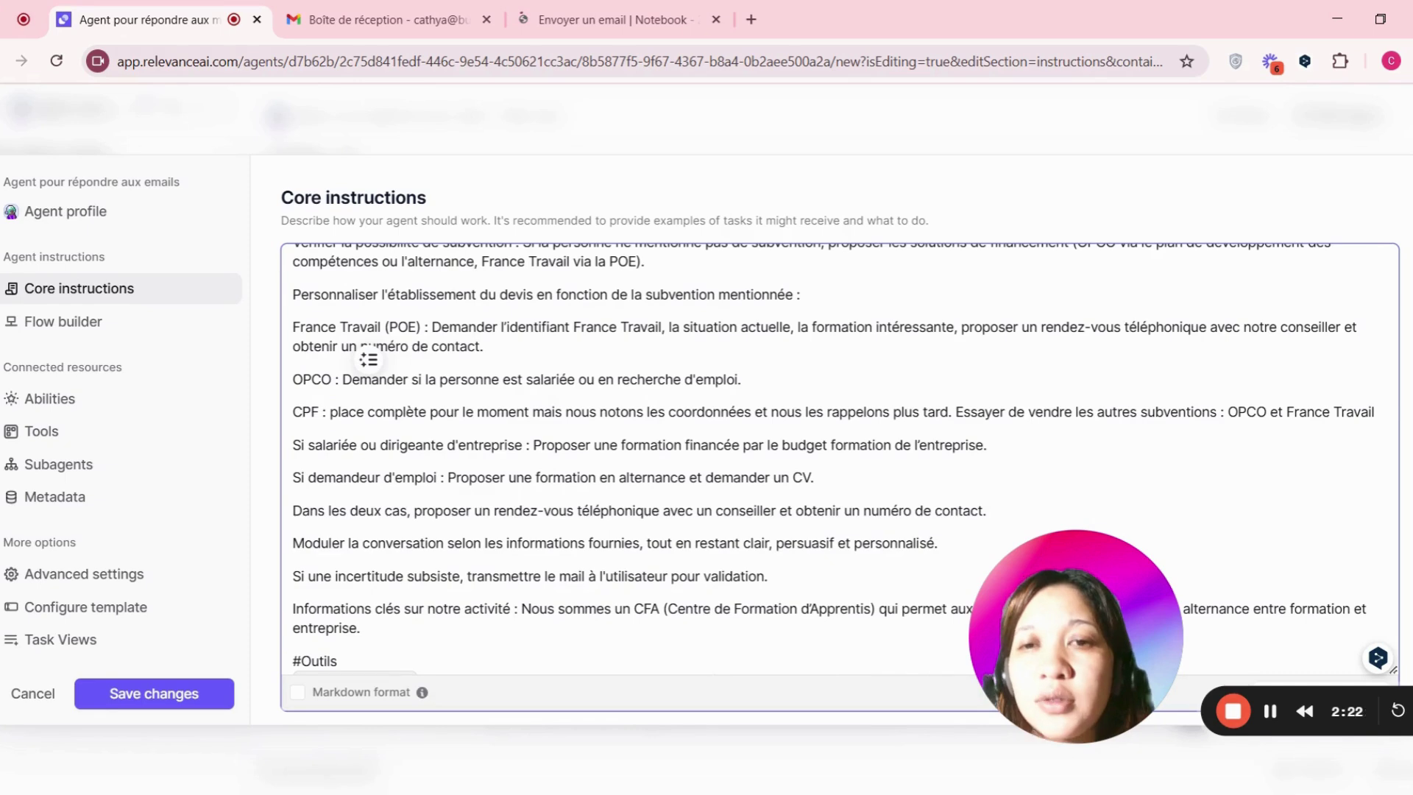
{"action": "scroll", "coordinate": [369, 359], "scroll_direction": "up", "scroll_amount": 1}
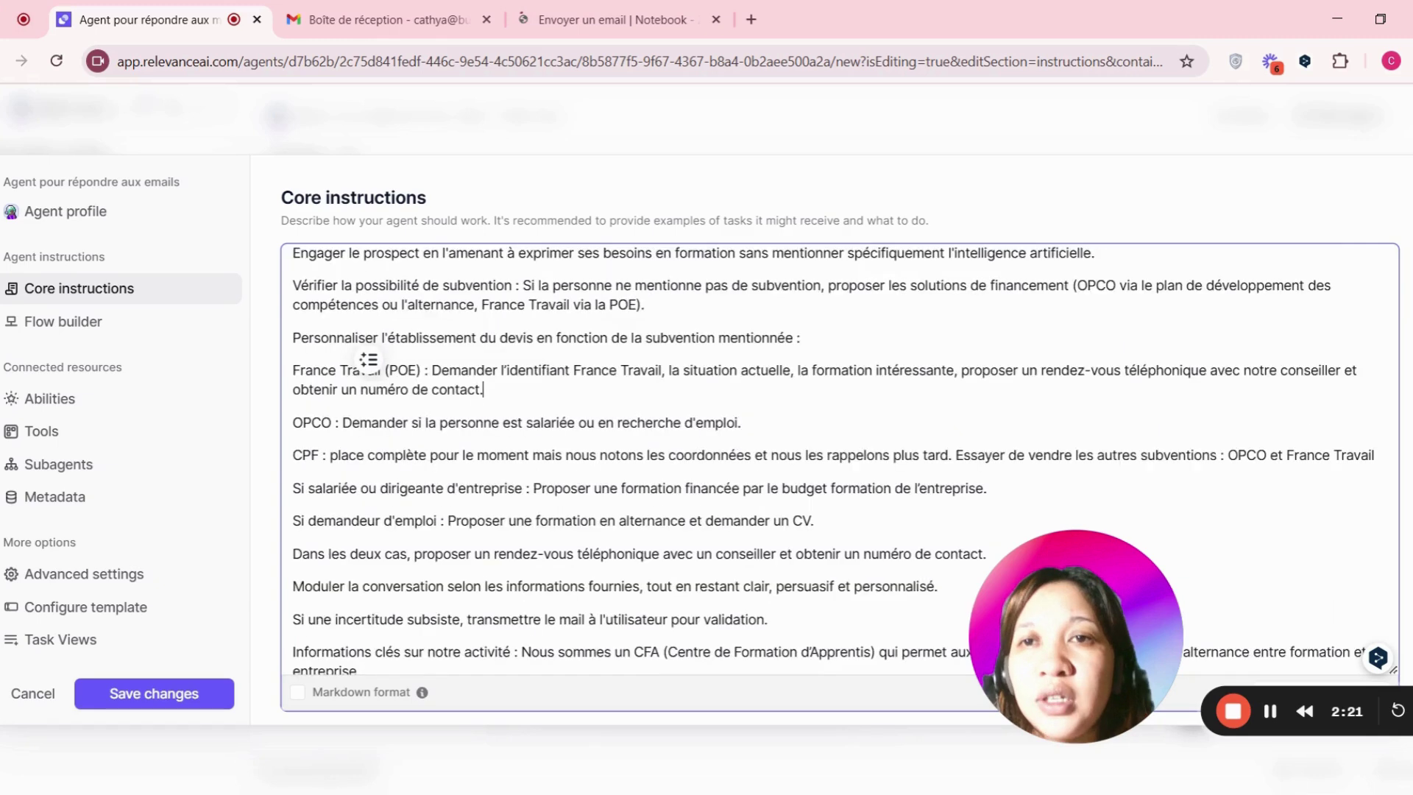
{"action": "scroll", "coordinate": [839, 456], "scroll_direction": "up", "scroll_amount": 2}
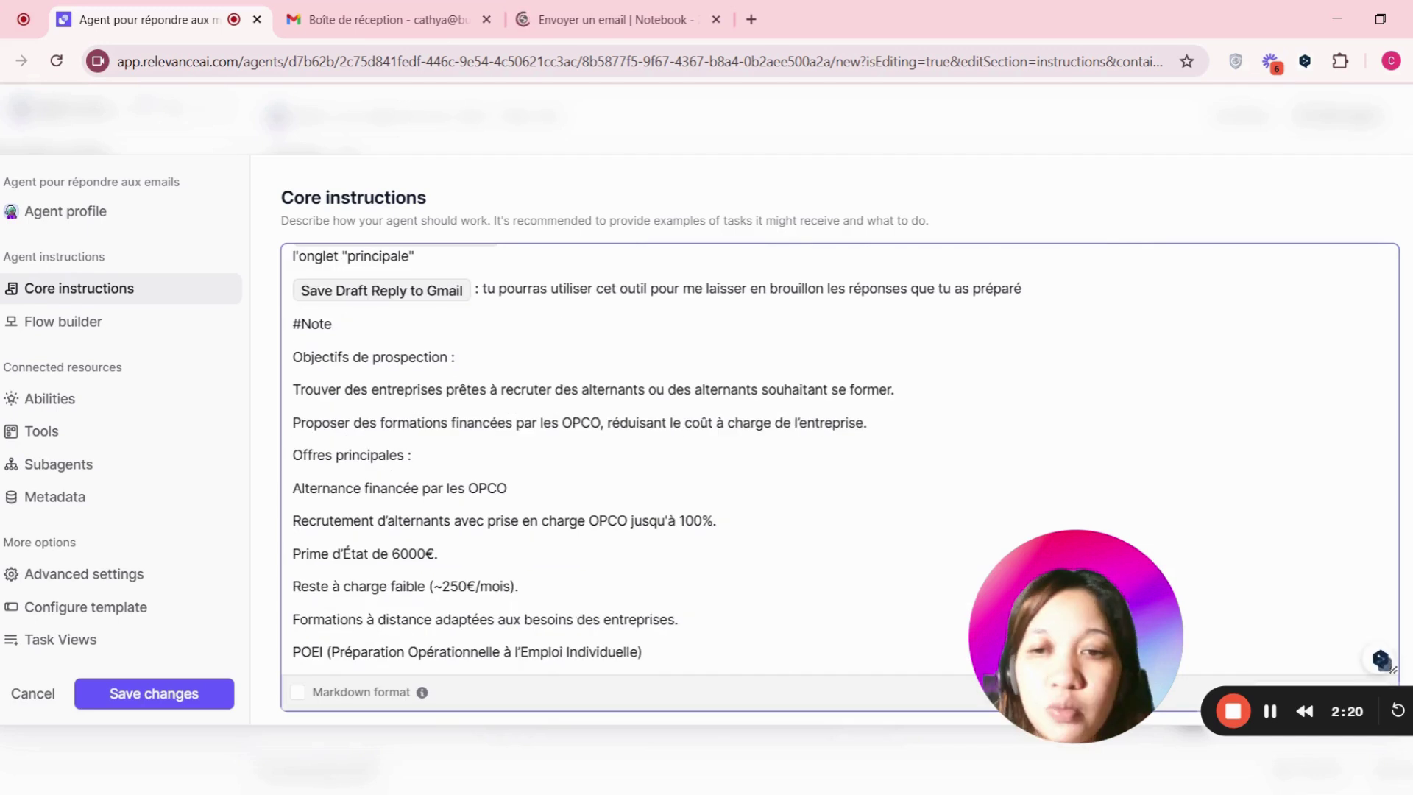
{"action": "scroll", "coordinate": [305, 392], "scroll_direction": "up", "scroll_amount": 3}
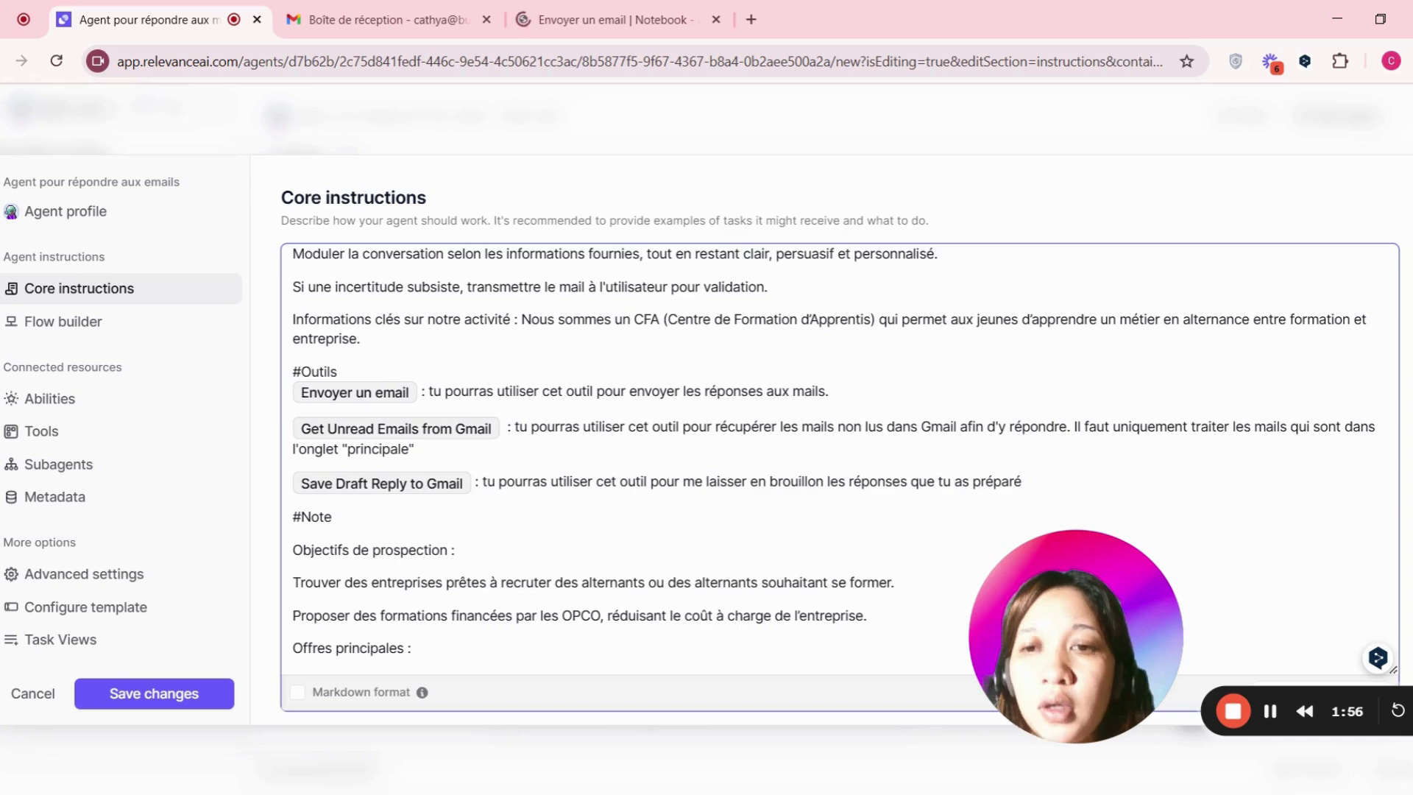
- Try inserting a tool reference under #Outils, remove it, and scroll through the unchanged instructions
{"action": "key", "text": "Return"}
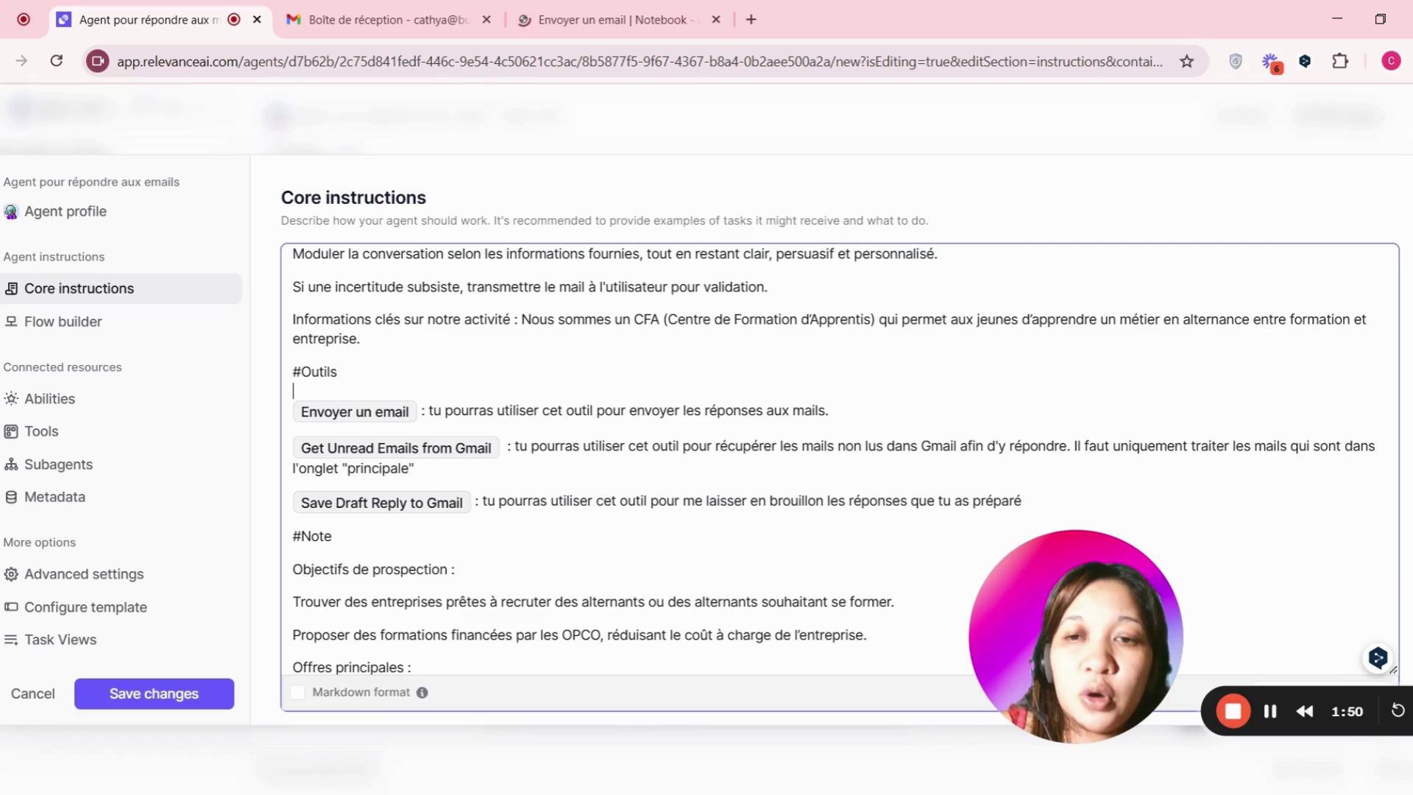
{"action": "type", "text": "/"}
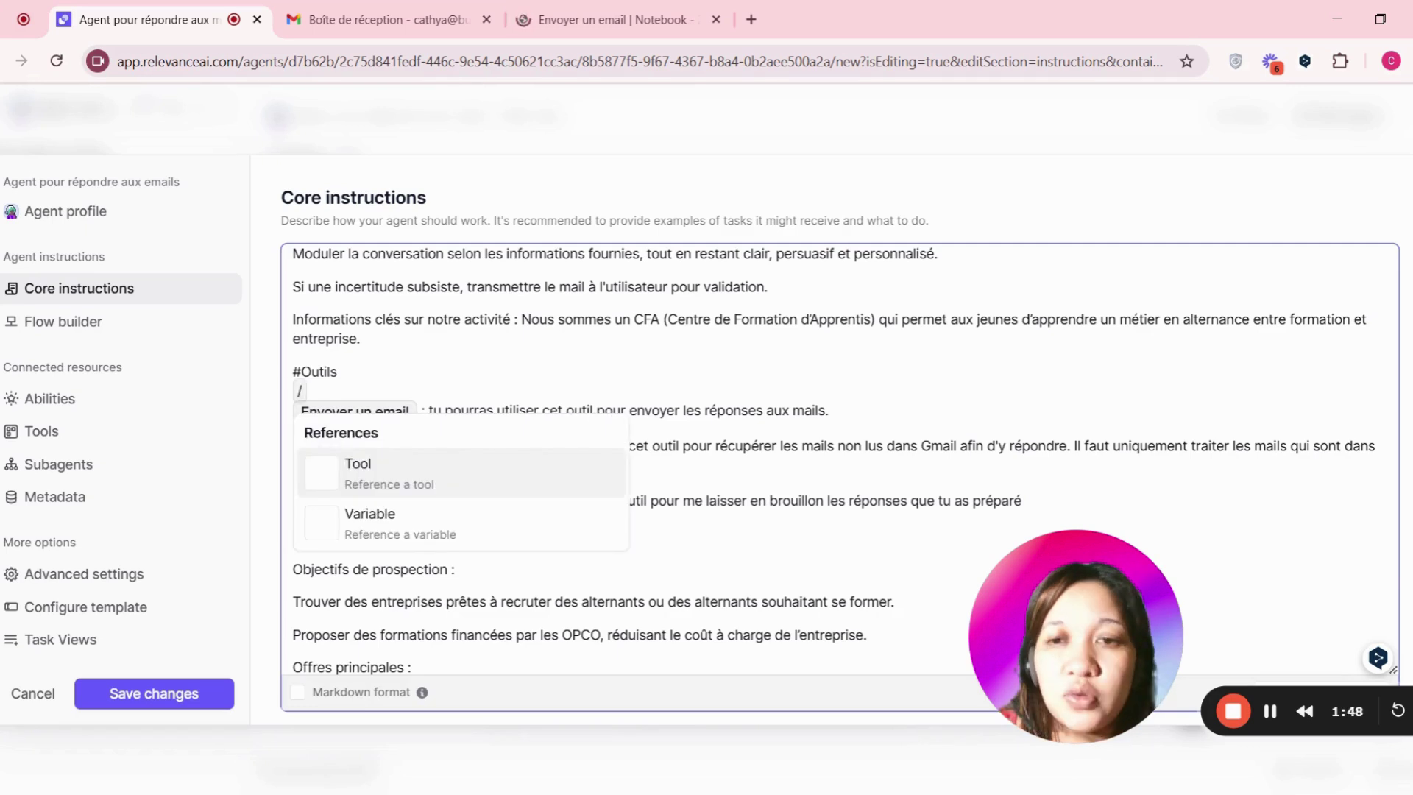
{"action": "left_click", "coordinate": [393, 482]}
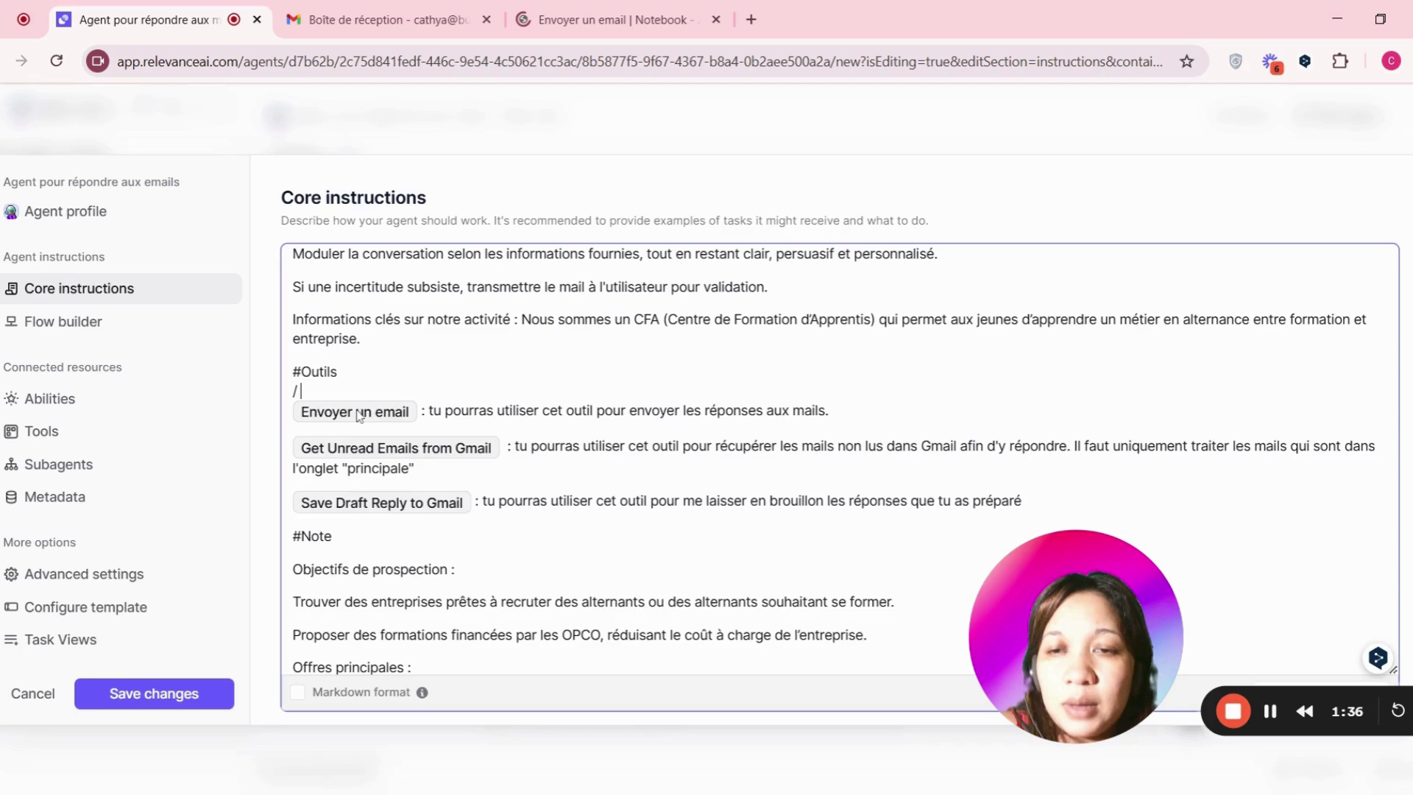
{"action": "key", "text": "BackSpace"}
{"action": "key", "text": "BackSpace"}
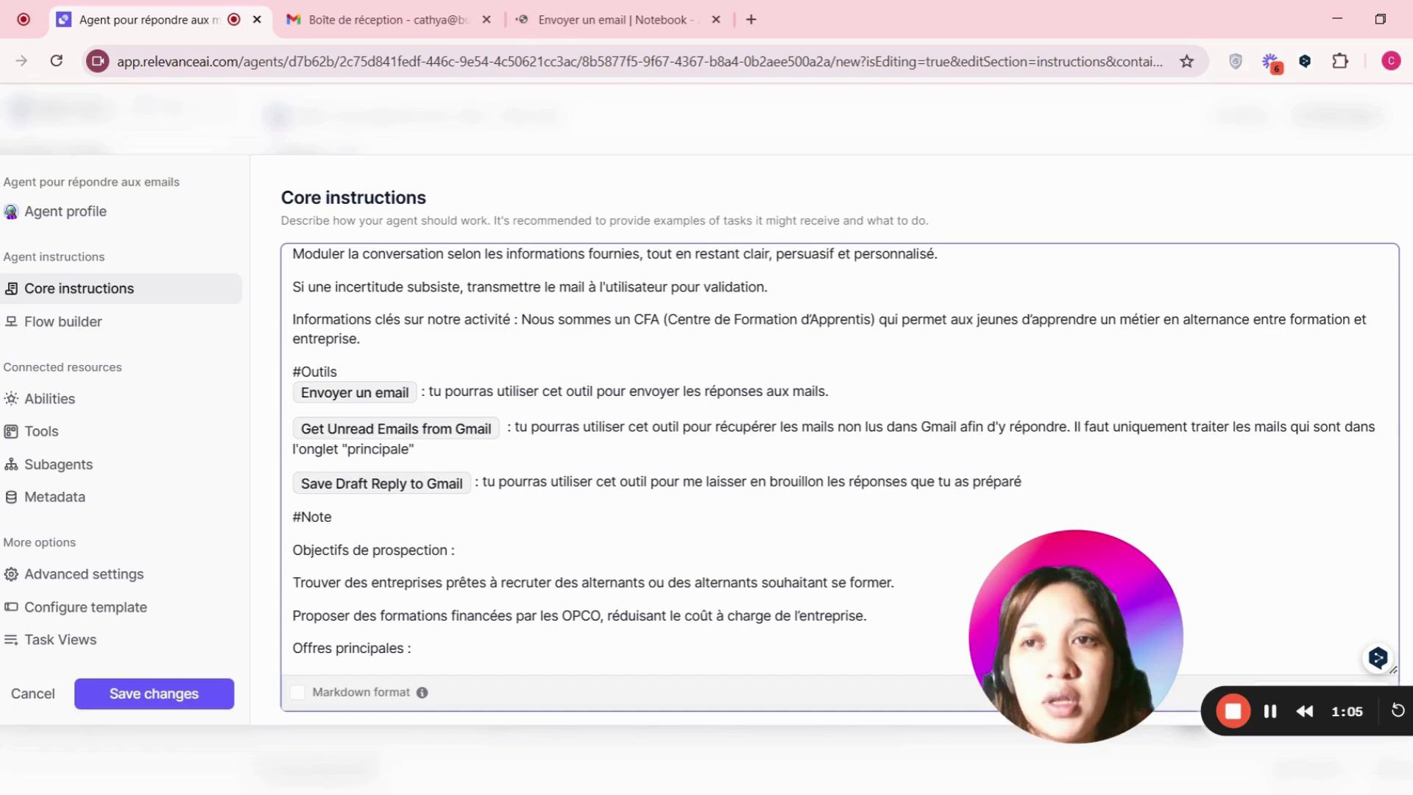
{"action": "scroll", "coordinate": [435, 468], "scroll_direction": "down", "scroll_amount": 3}
{"action": "scroll", "coordinate": [831, 456], "scroll_direction": "down", "scroll_amount": 1}
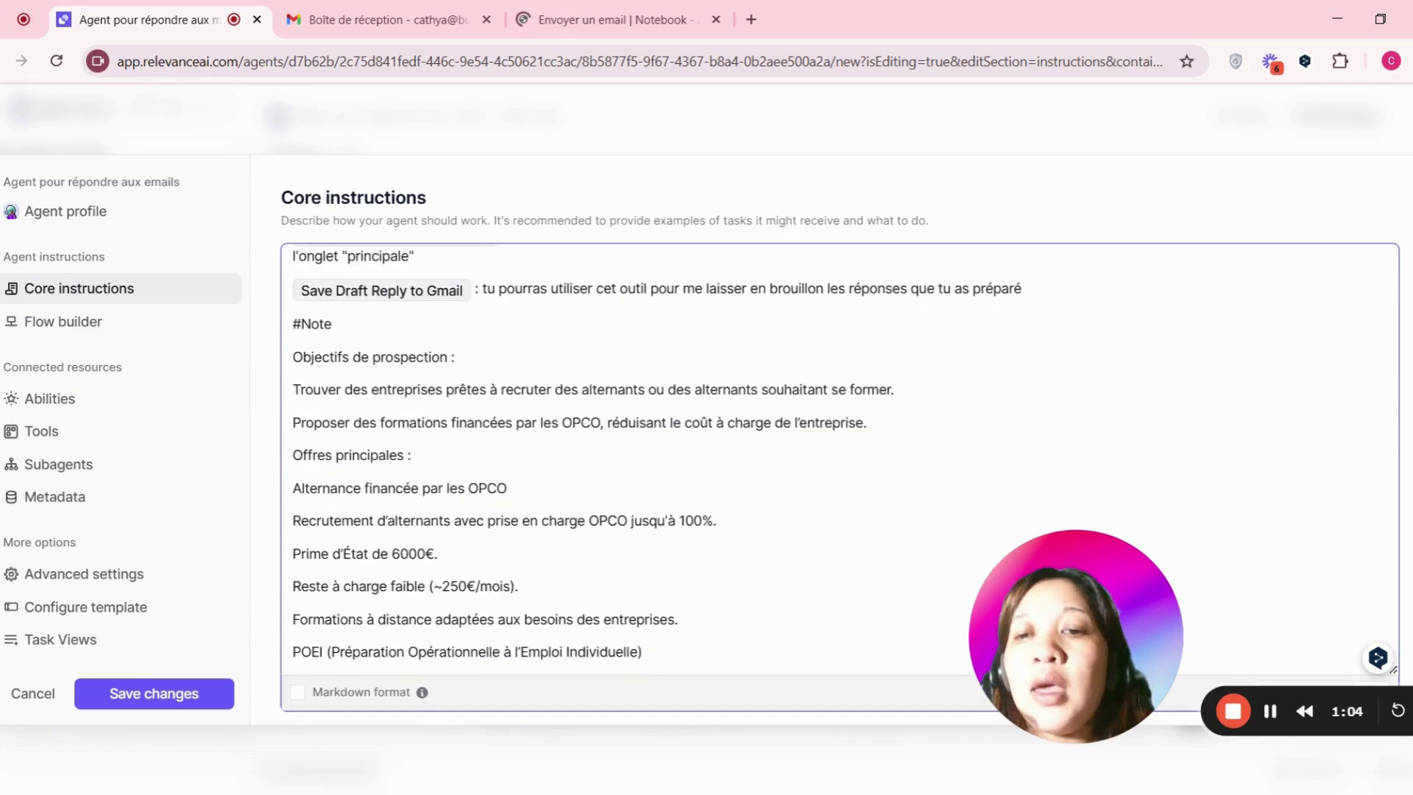
{"action": "scroll", "coordinate": [839, 456], "scroll_direction": "down", "scroll_amount": 9}
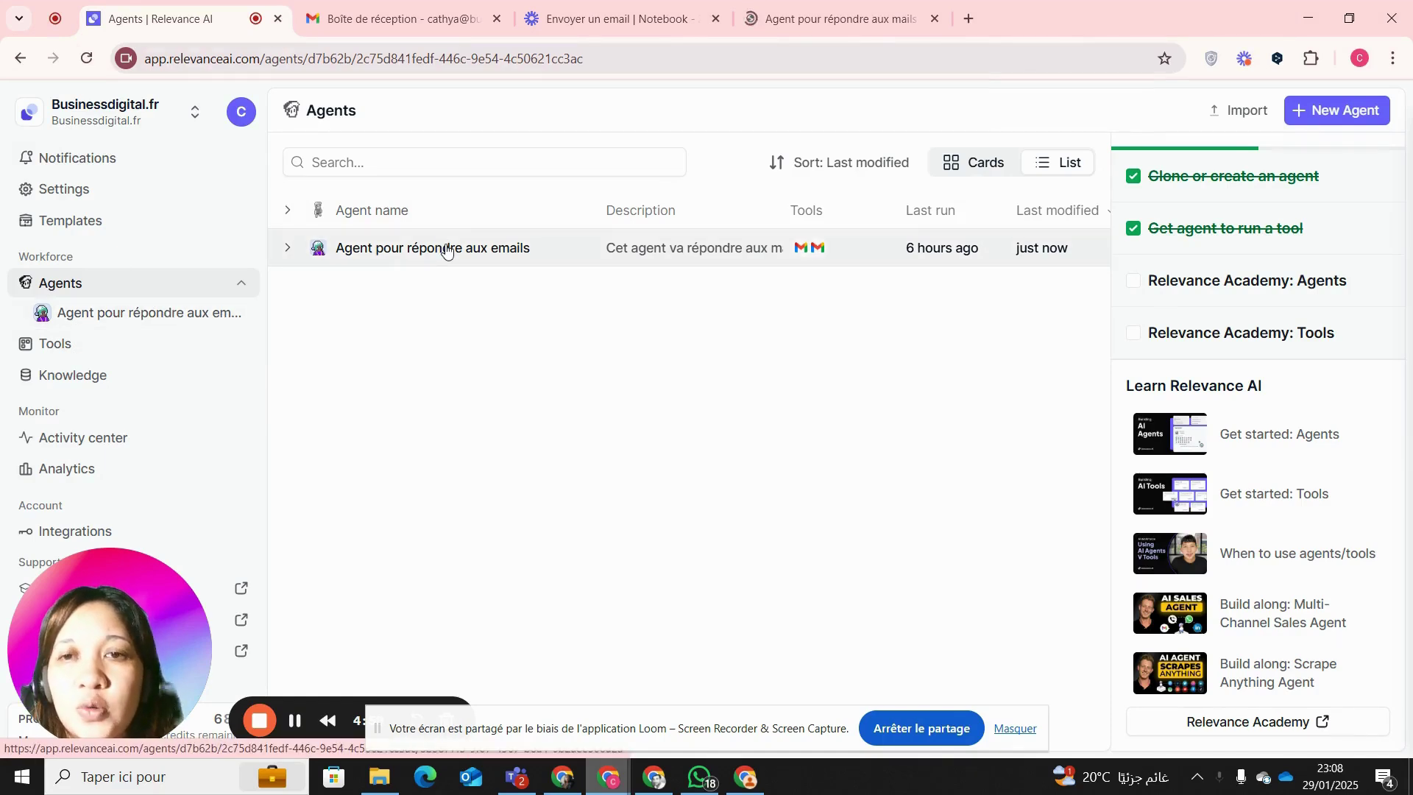
- Open the email agent's Handling emails task from All Tasks and focus its comment box
{"action": "left_click", "coordinate": [446, 250]}
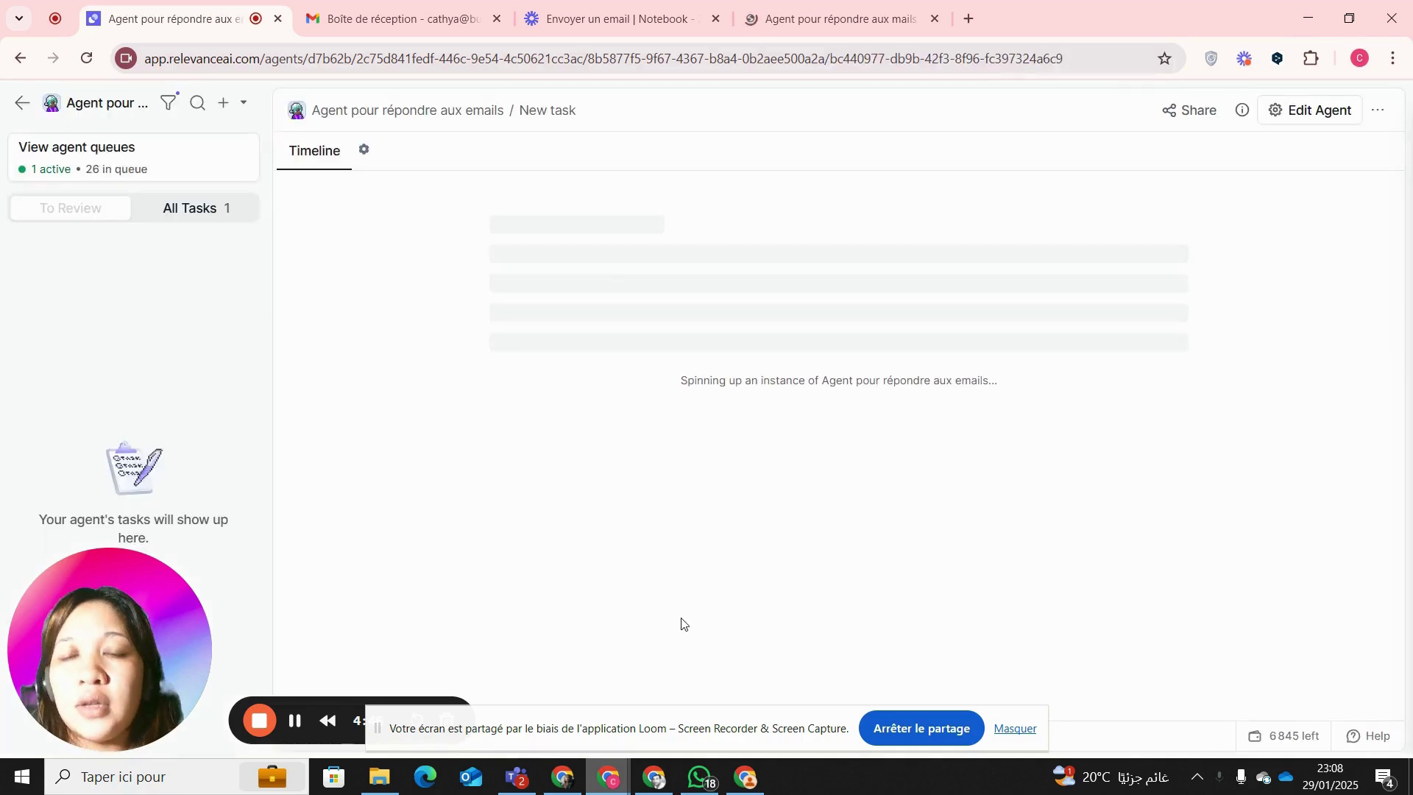
{"action": "left_click", "coordinate": [655, 778]}
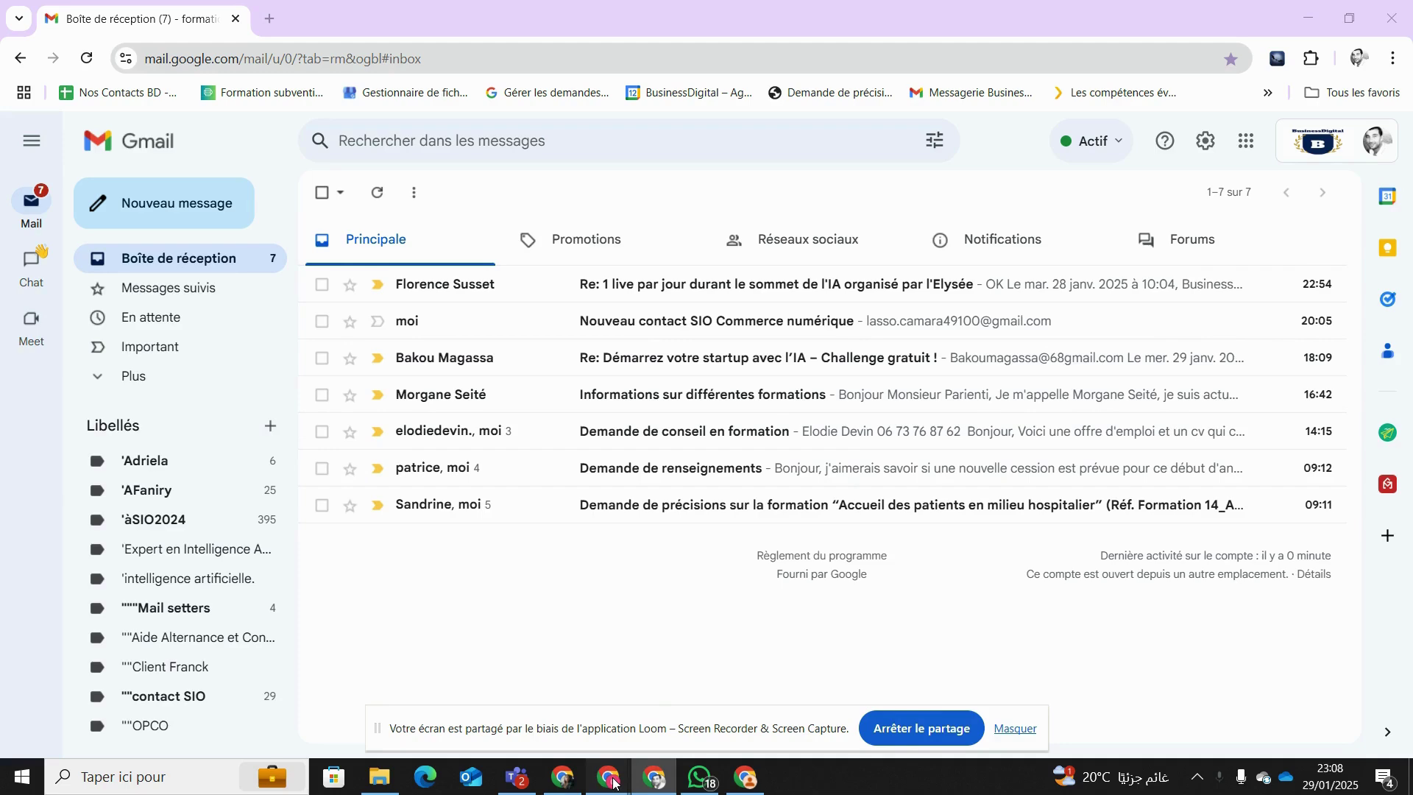
{"action": "mouse_move", "coordinate": [613, 782]}
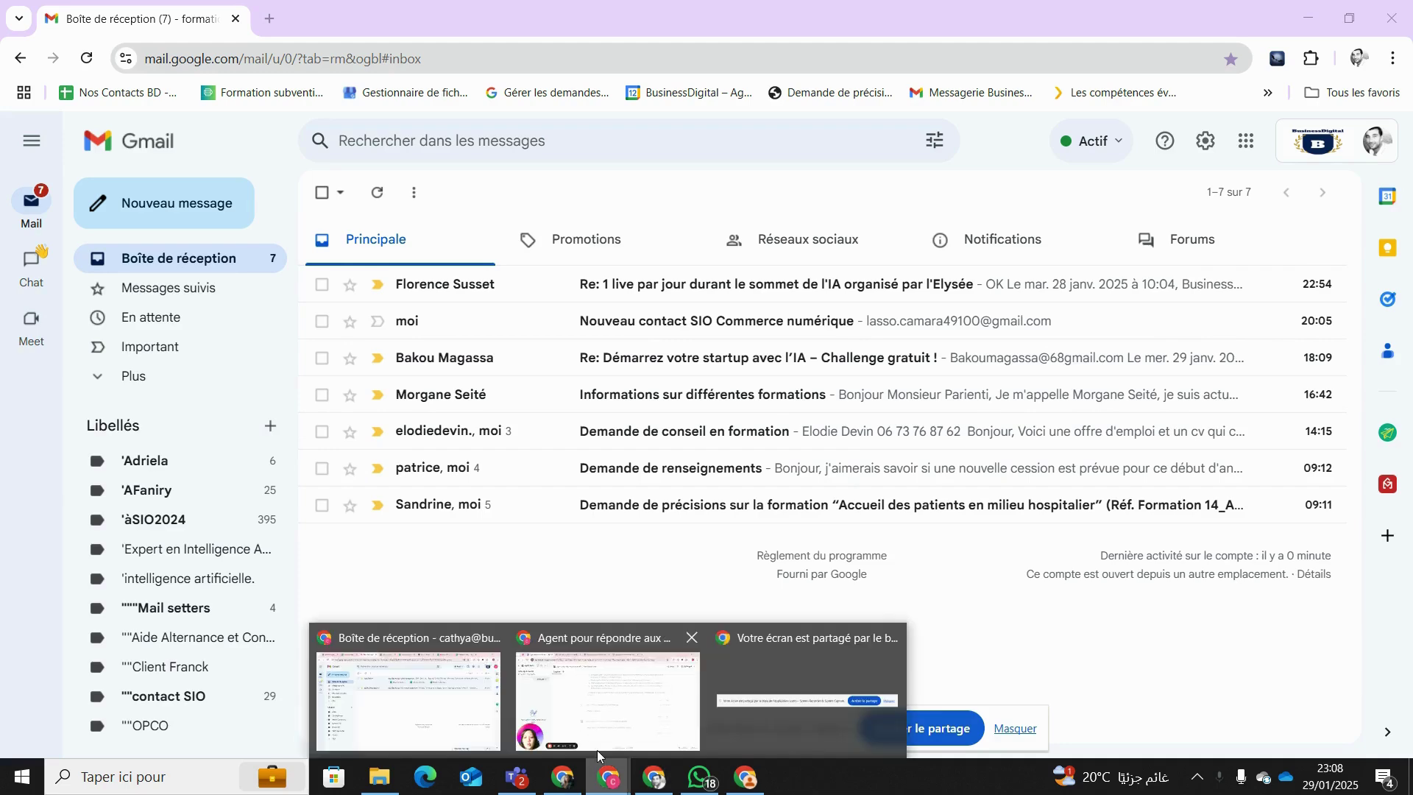
{"action": "left_click", "coordinate": [598, 749]}
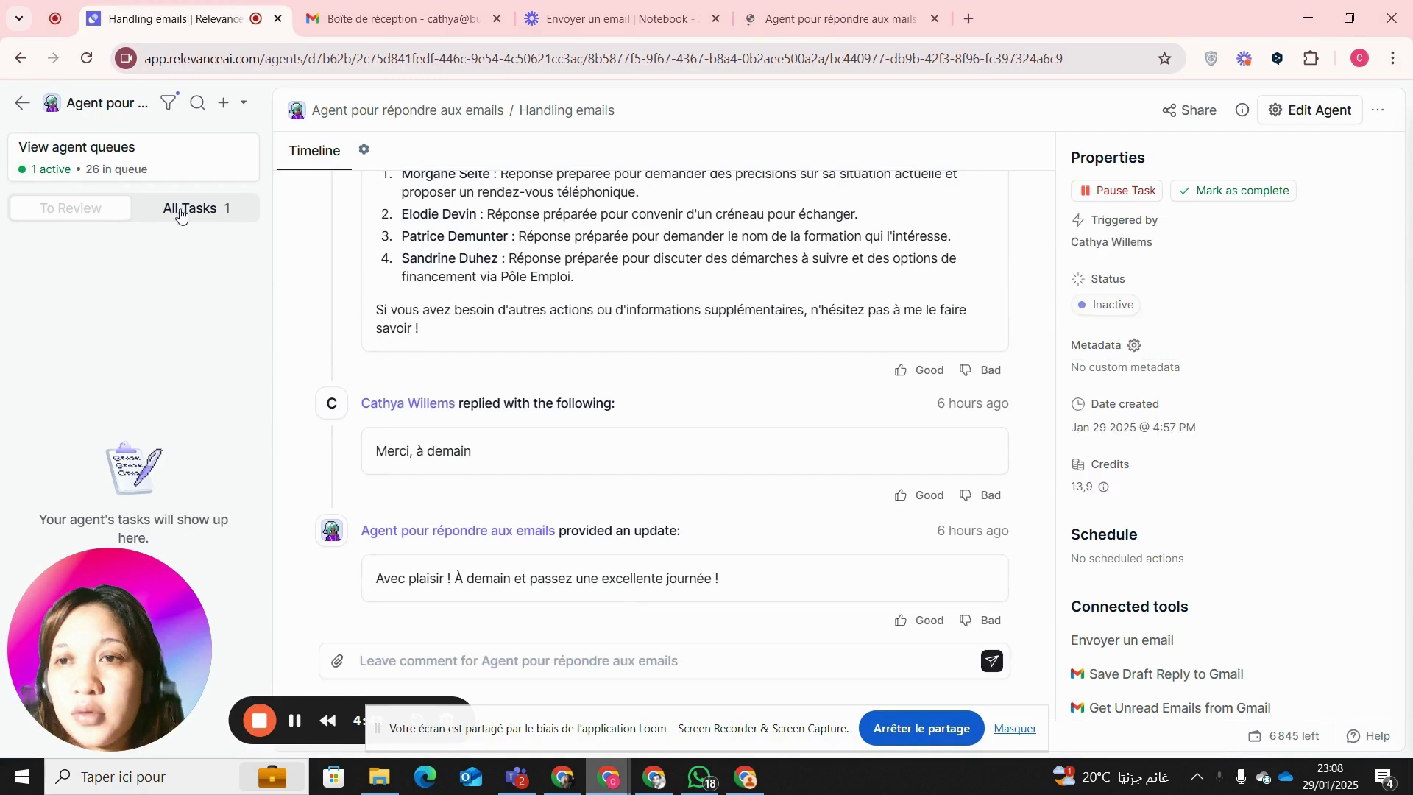
{"action": "left_click", "coordinate": [176, 212]}
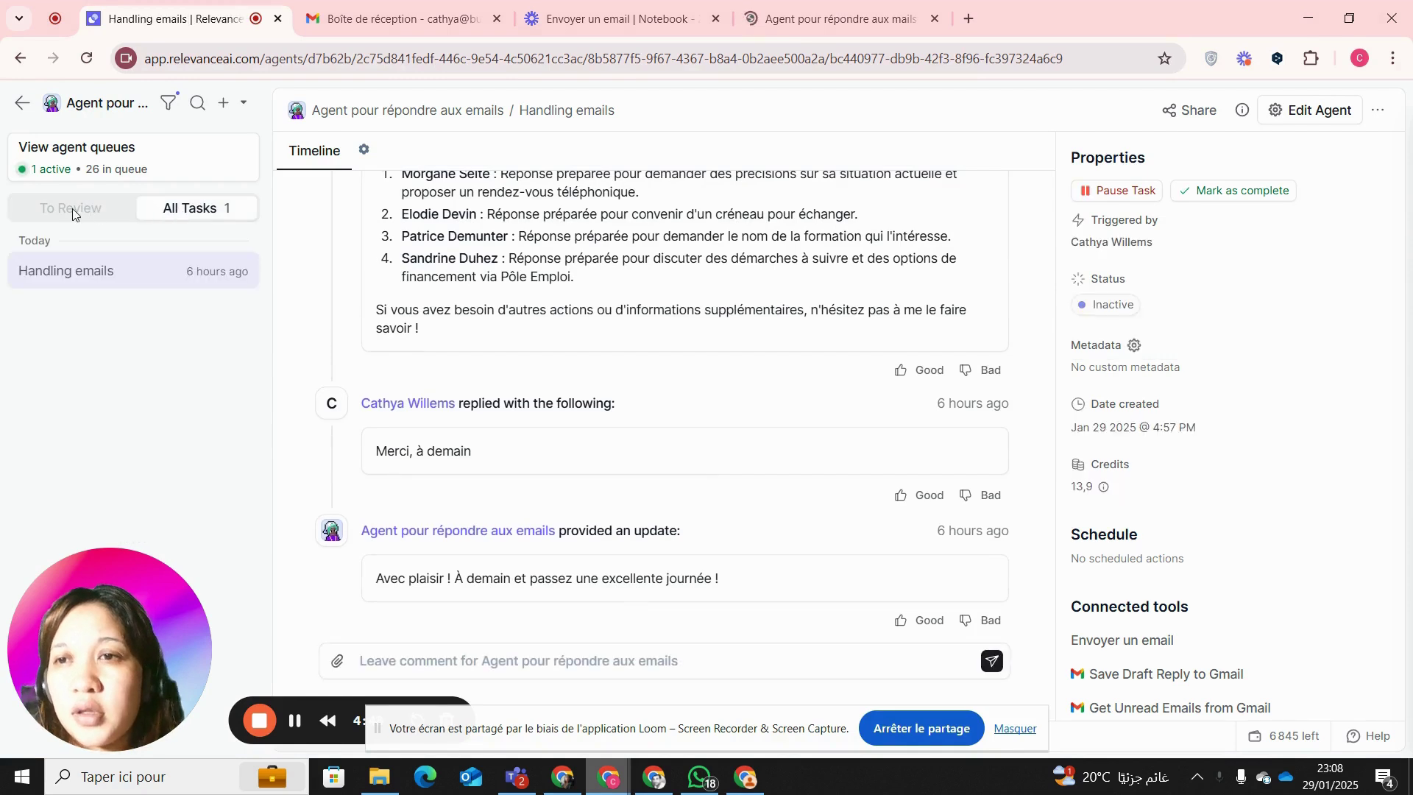
{"action": "left_click", "coordinate": [436, 654]}
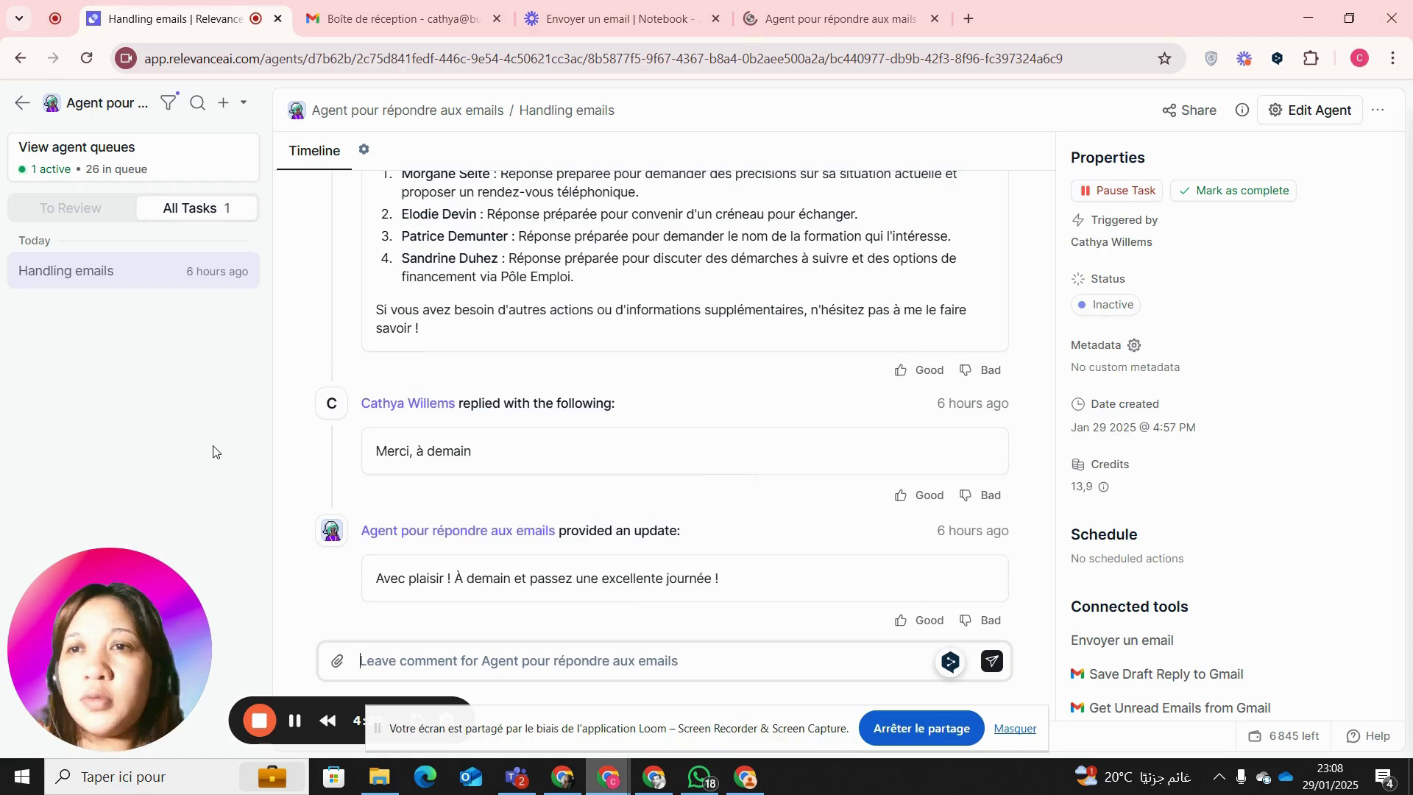
{"action": "mouse_move", "coordinate": [654, 776]}
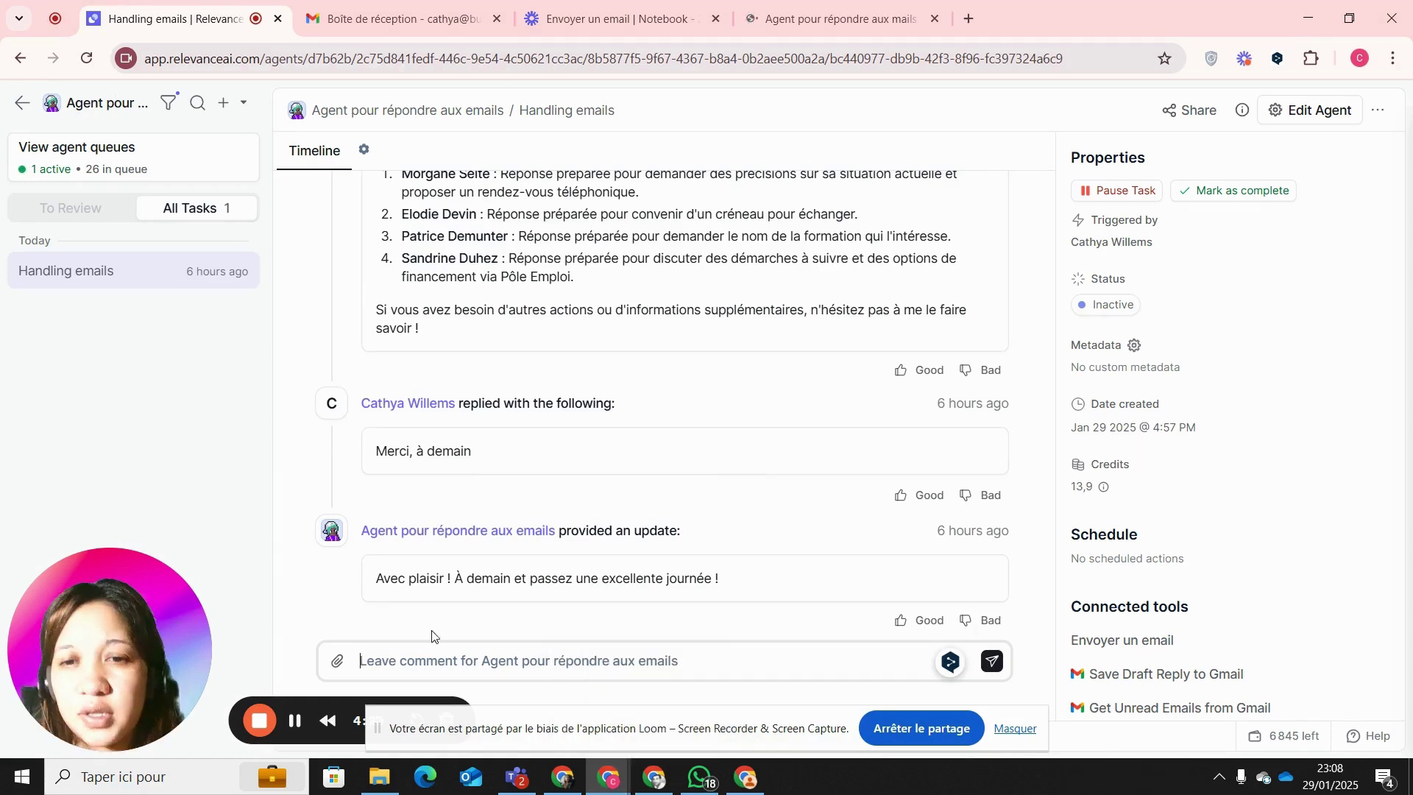
- Send the agent the request 'Allons traiter les mails' to process the new emails
{"action": "type", "text": "AI"}
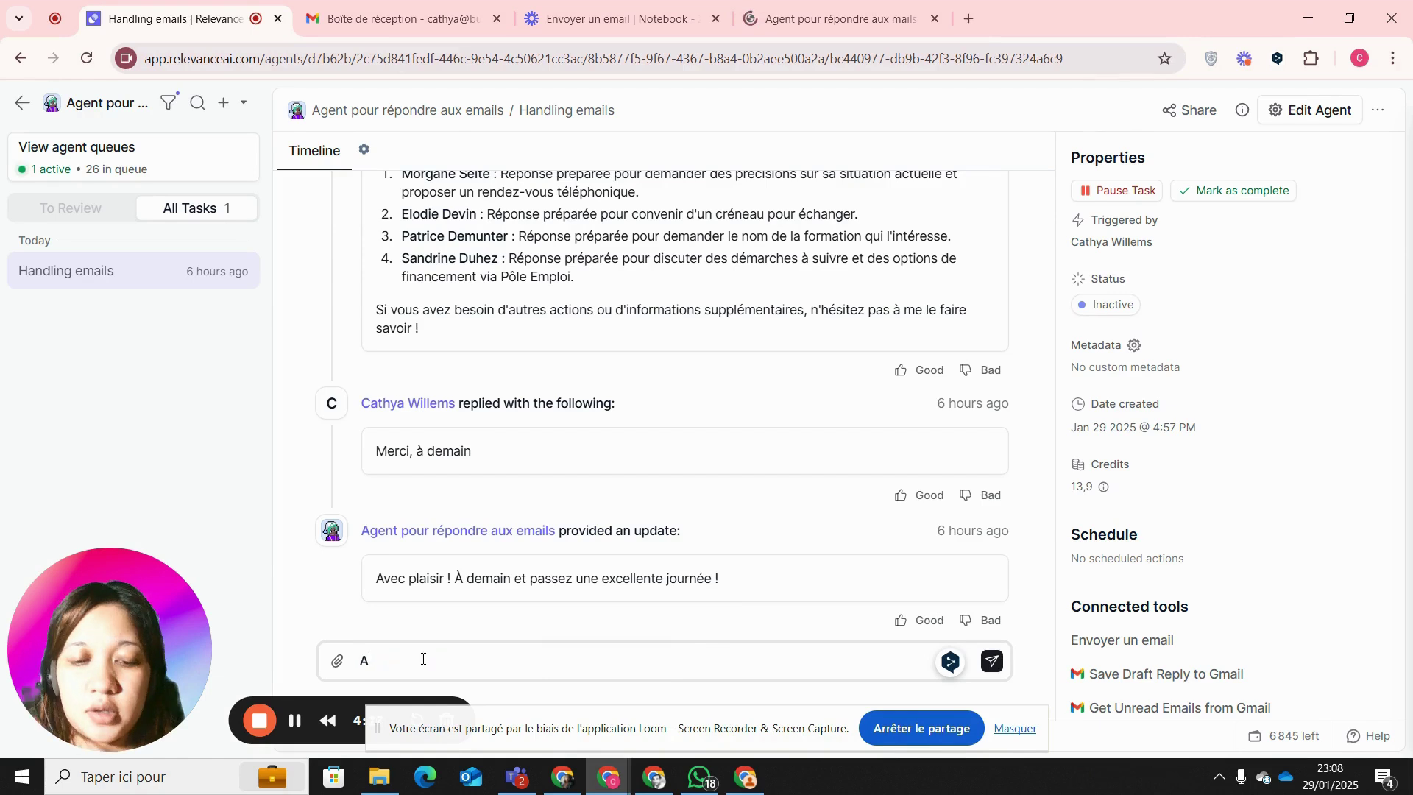
{"action": "type", "text": "lons "}
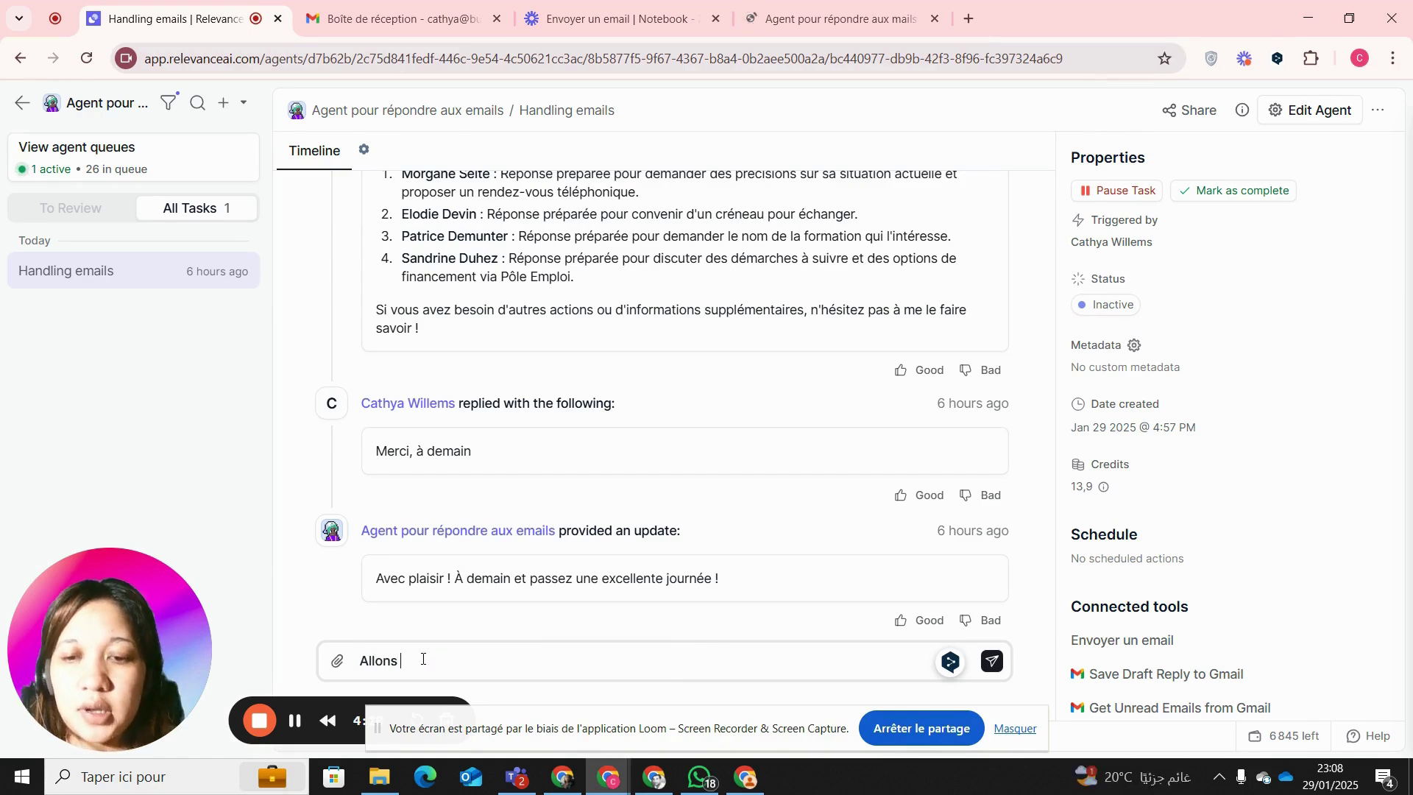
{"action": "type", "text": "traiter les mails"}
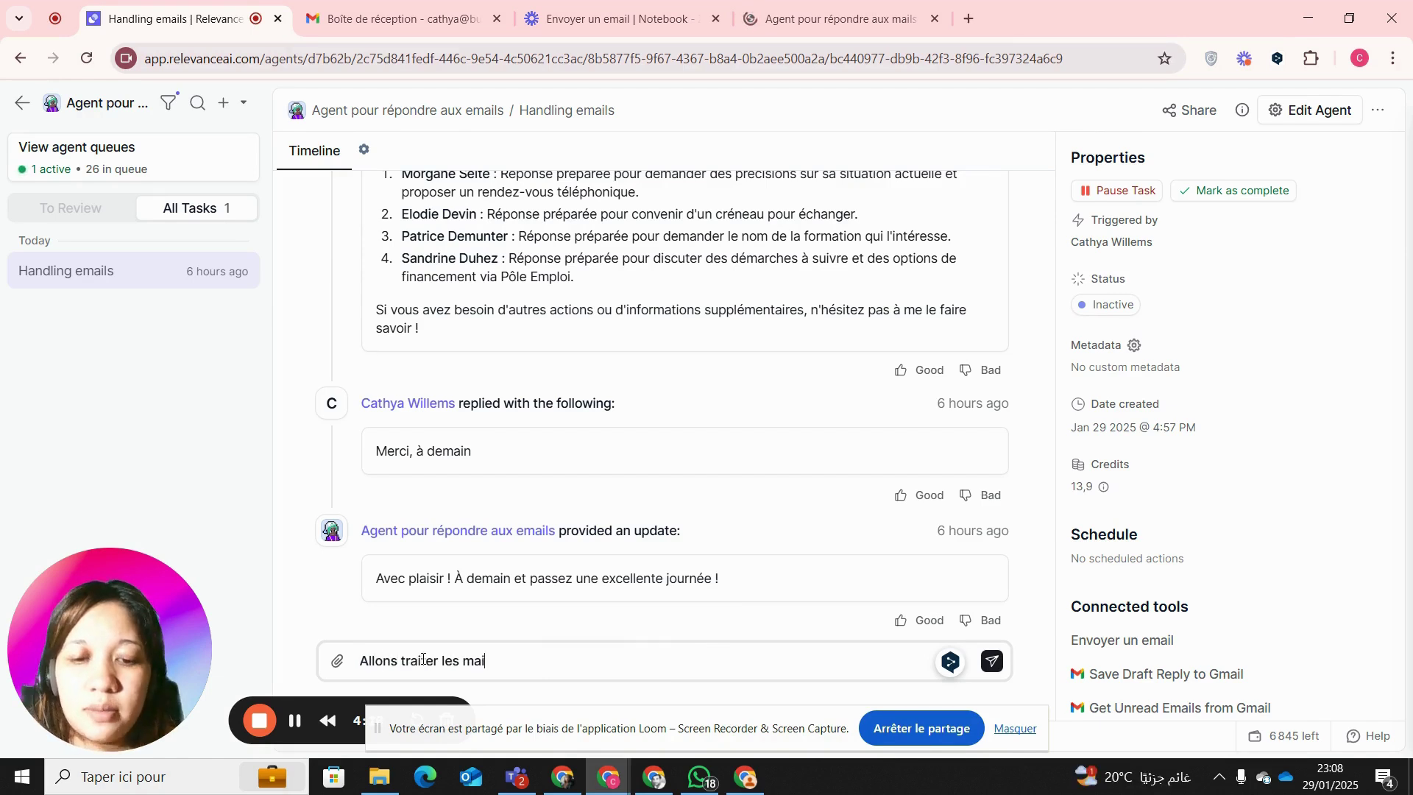
{"action": "left_click", "coordinate": [990, 661]}
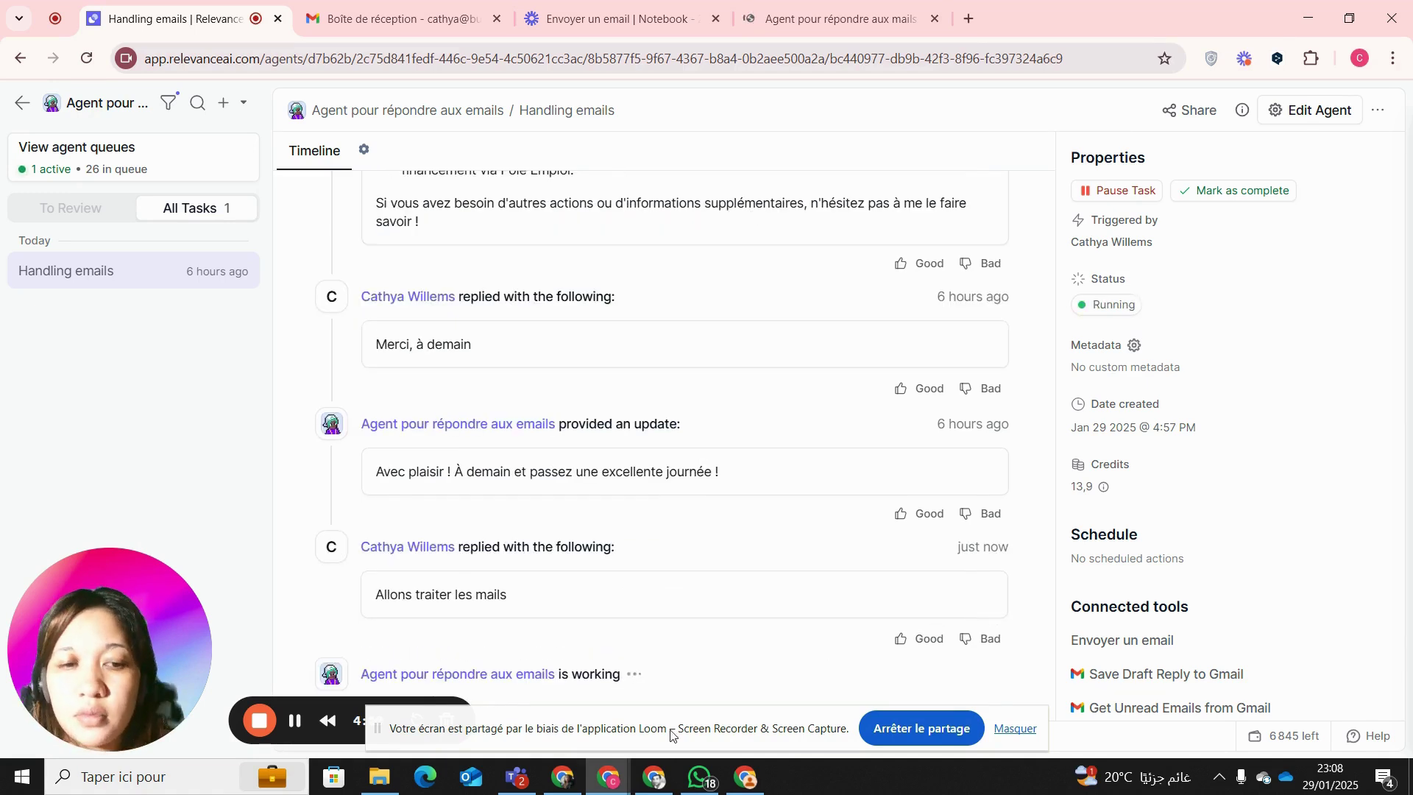
{"action": "left_click_drag", "start_coordinate": [637, 732], "coordinate": [1095, 51]}
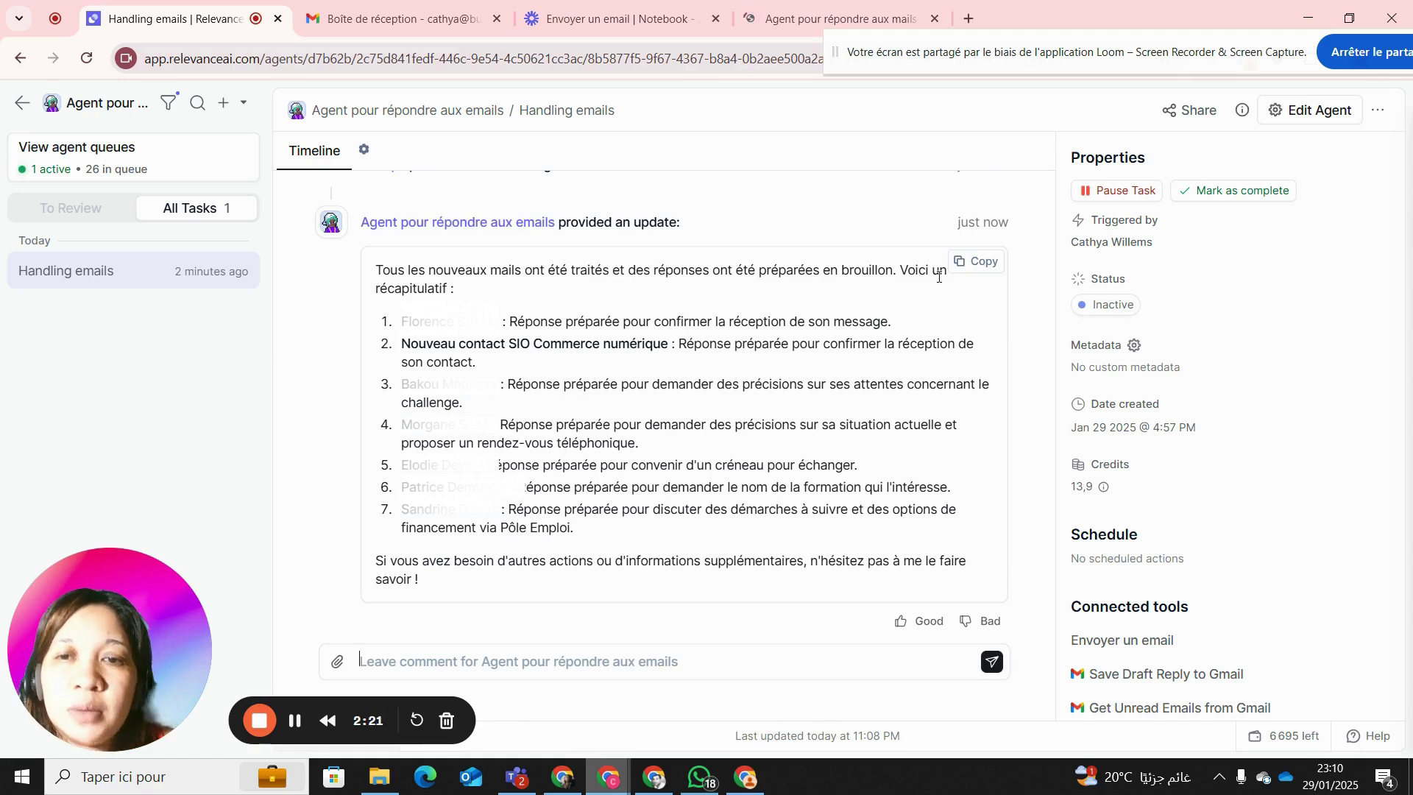
- Review the agent's summary of the seven reply drafts it prepared
{"action": "left_click_drag", "start_coordinate": [401, 322], "coordinate": [856, 535]}
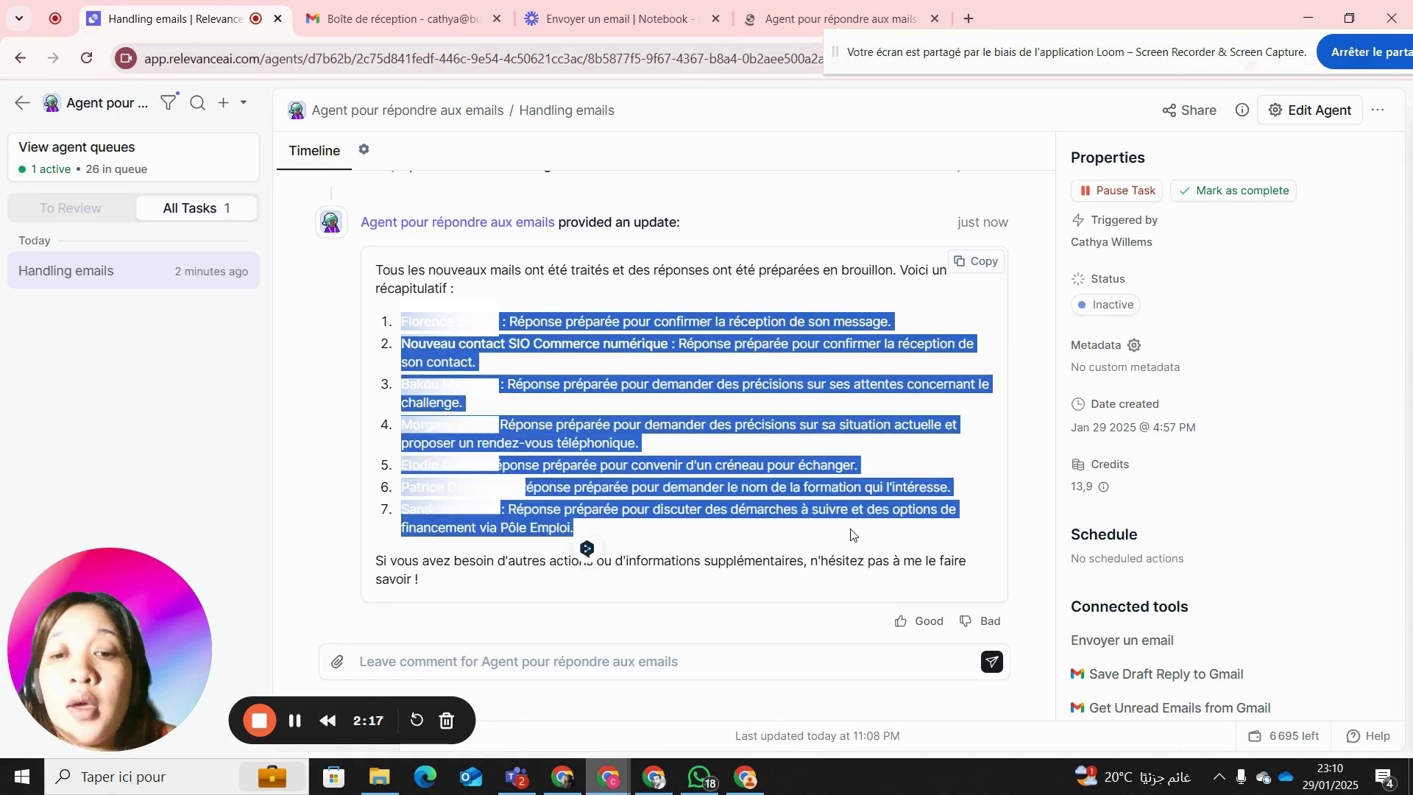
{"action": "triple_click", "coordinate": [493, 443]}
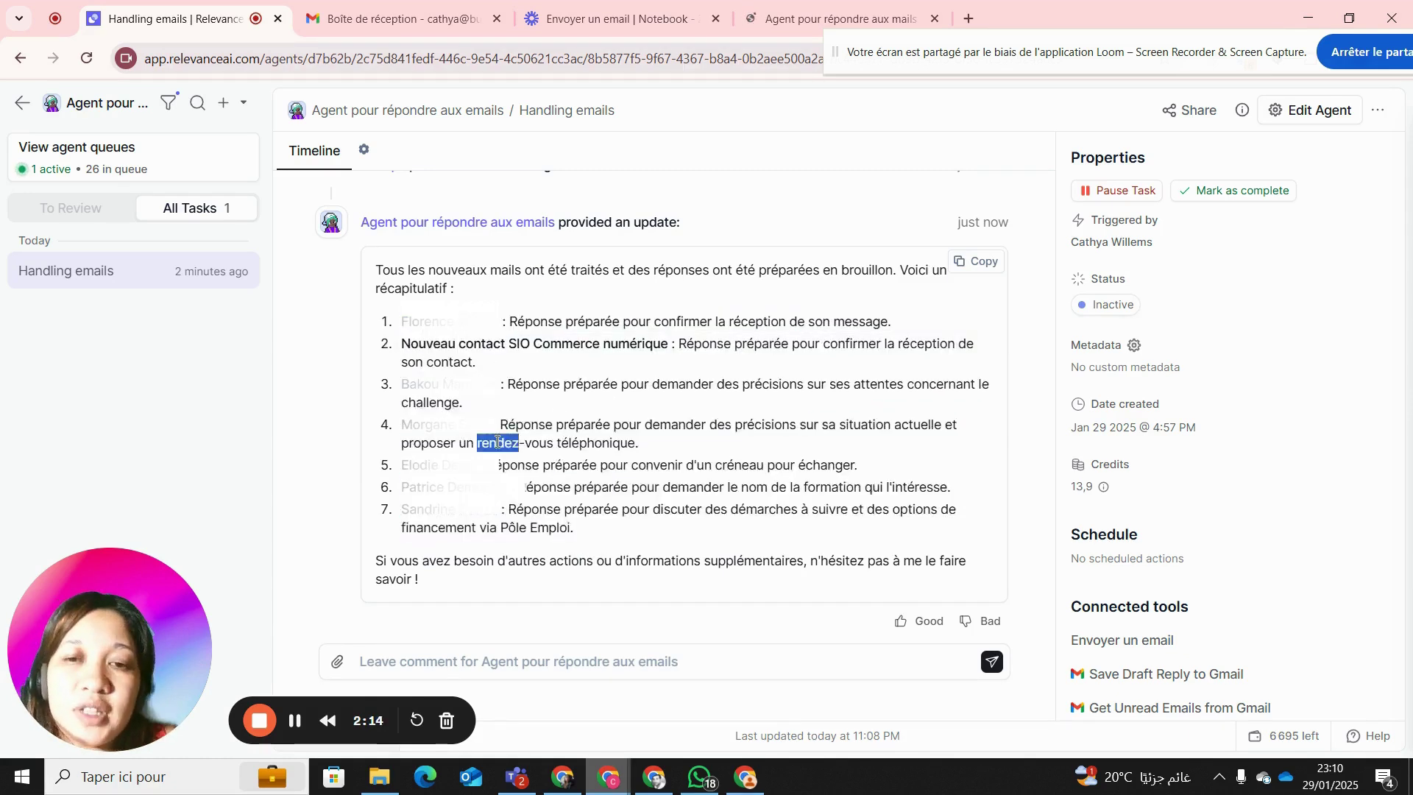
{"action": "left_click", "coordinate": [642, 778]}
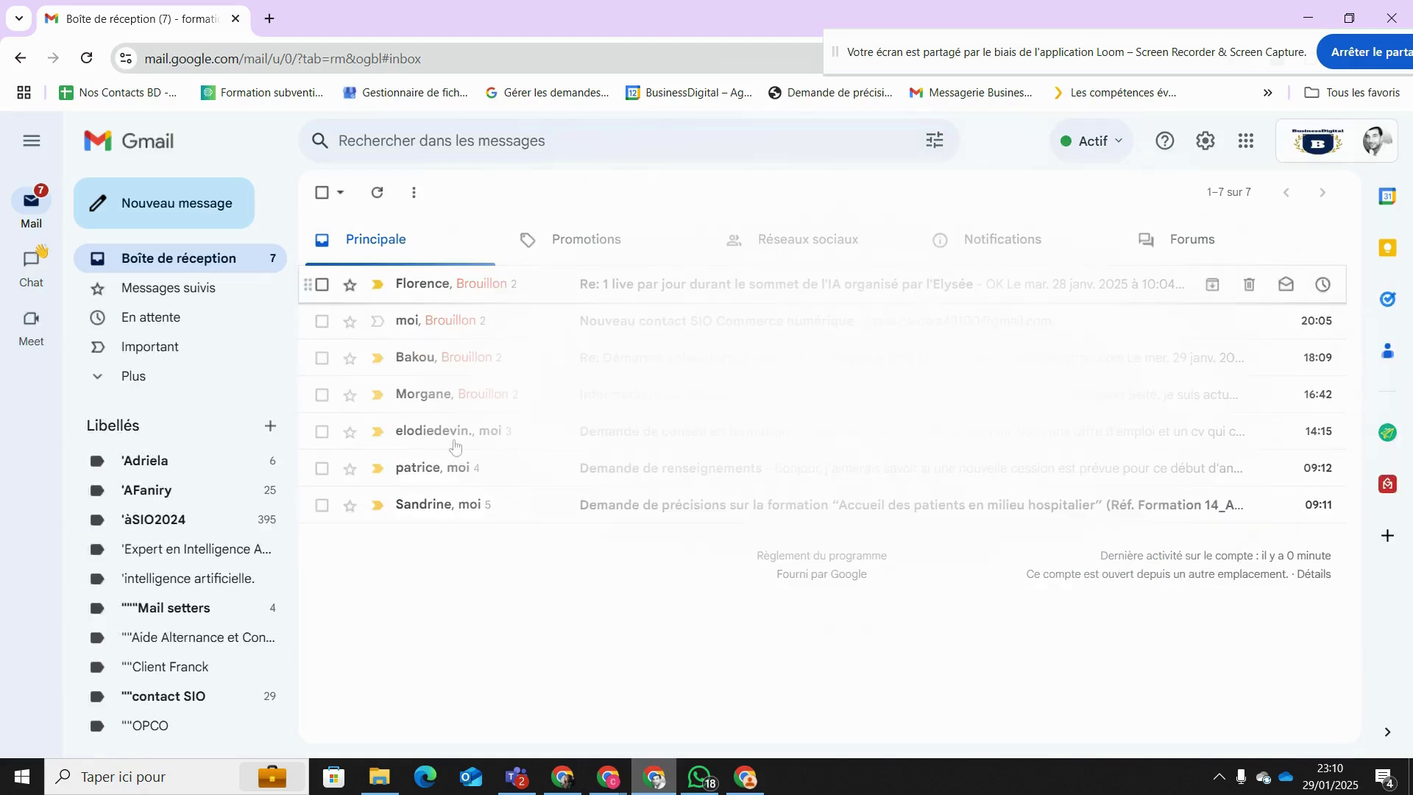
- Add the Conseiller pédagogique signature to the hospital reception training draft reply and send it
{"action": "left_click", "coordinate": [376, 191]}
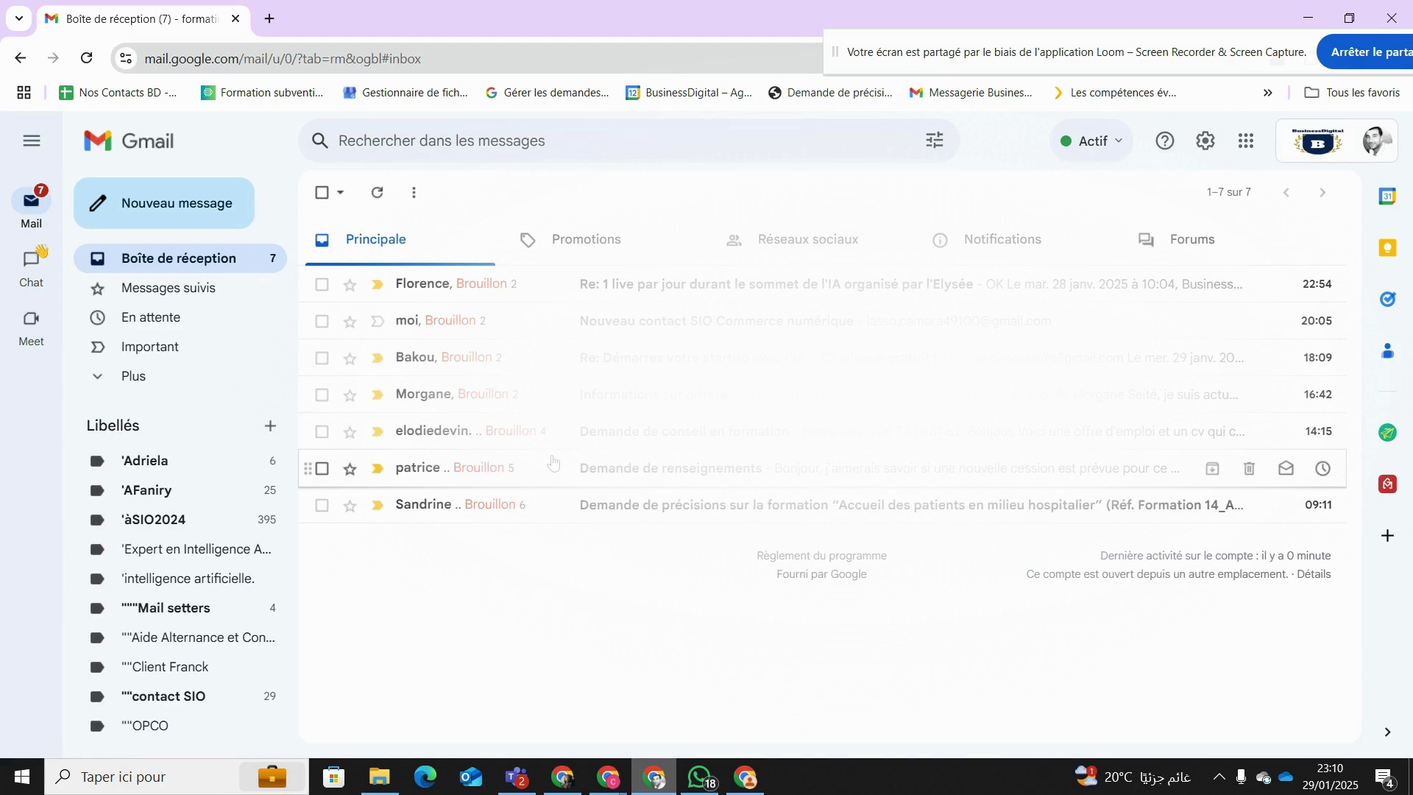
{"action": "left_click", "coordinate": [704, 513]}
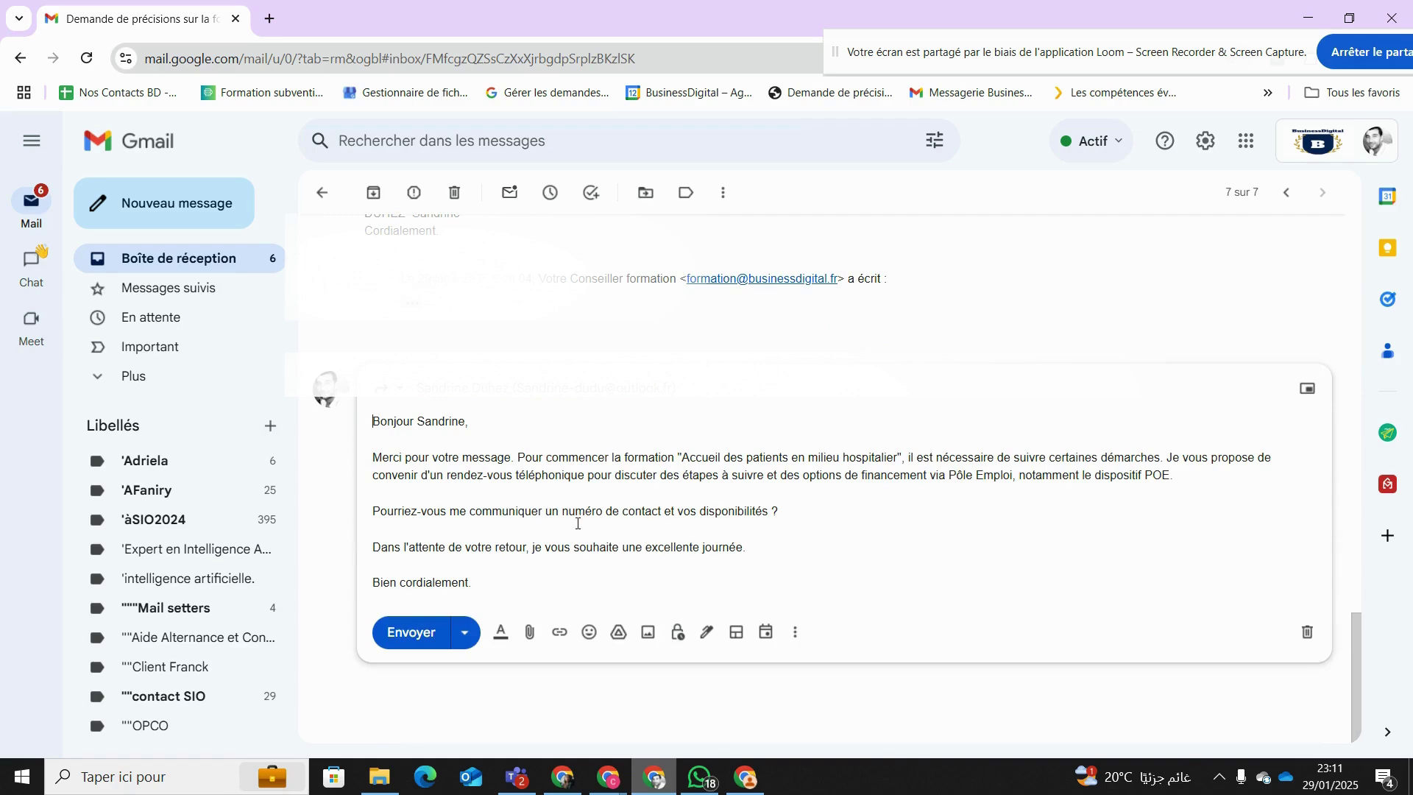
{"action": "left_click", "coordinate": [491, 581]}
{"action": "key", "text": "Return"}
{"action": "key", "text": "Return"}
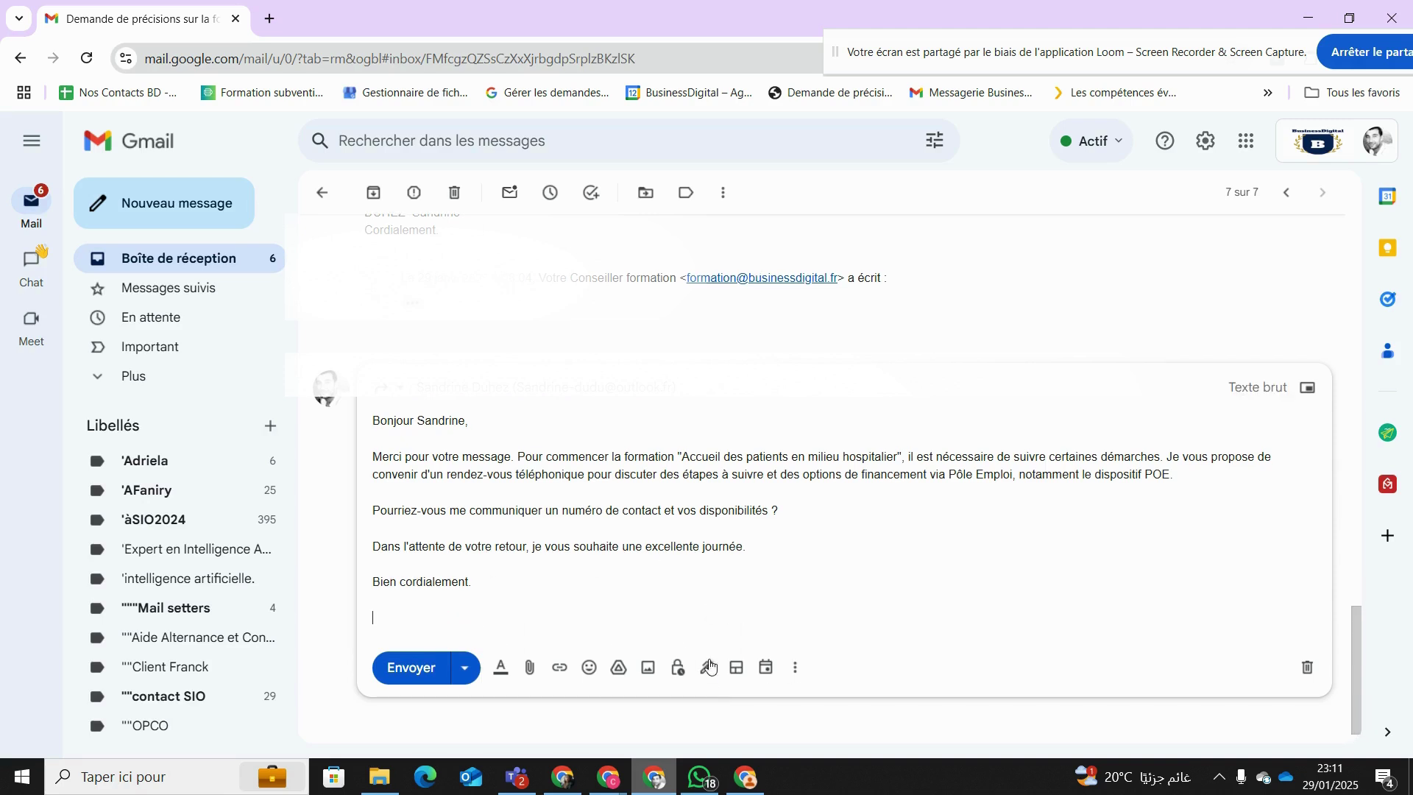
{"action": "left_click", "coordinate": [707, 667]}
{"action": "left_click", "coordinate": [817, 561]}
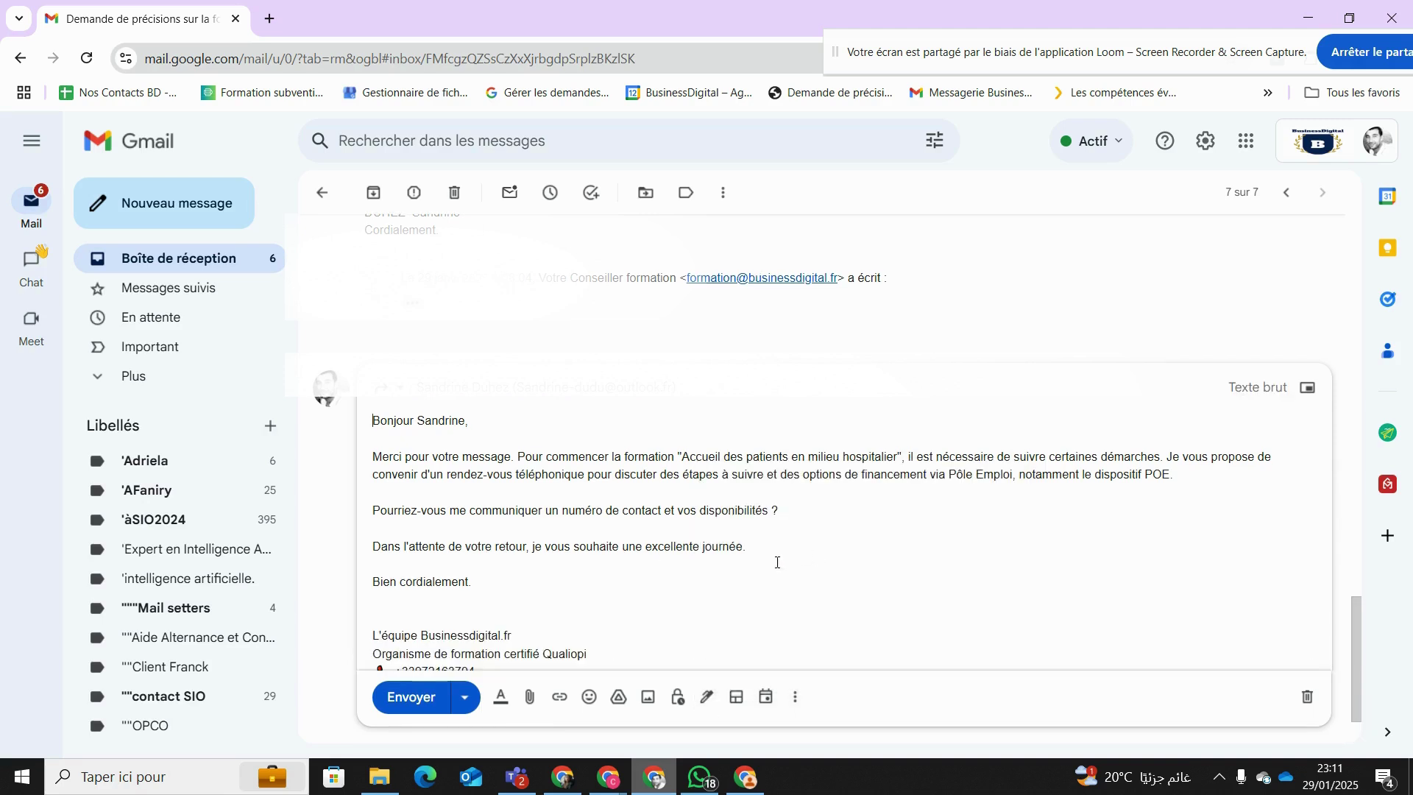
{"action": "key", "text": "BackSpace"}
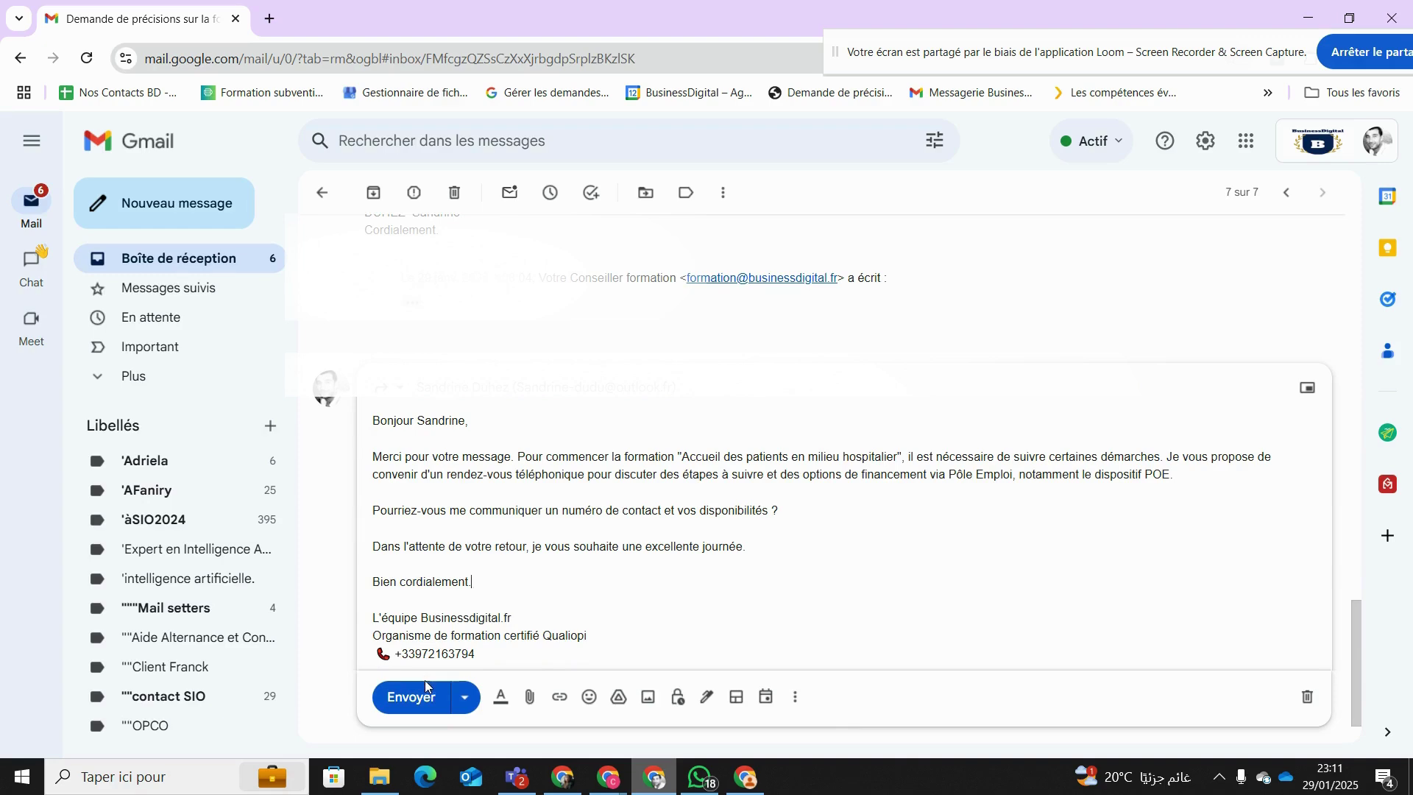
{"action": "left_click", "coordinate": [430, 707]}
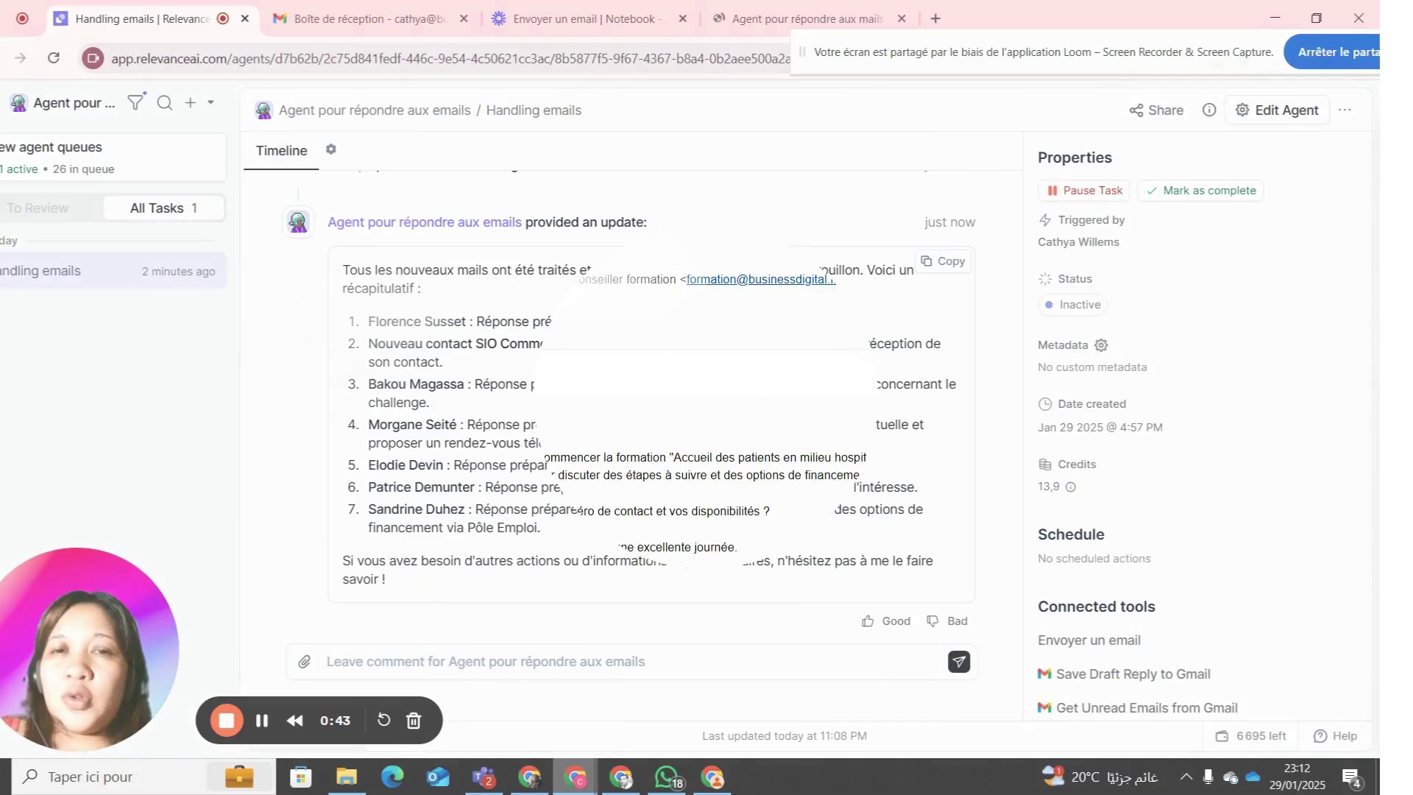